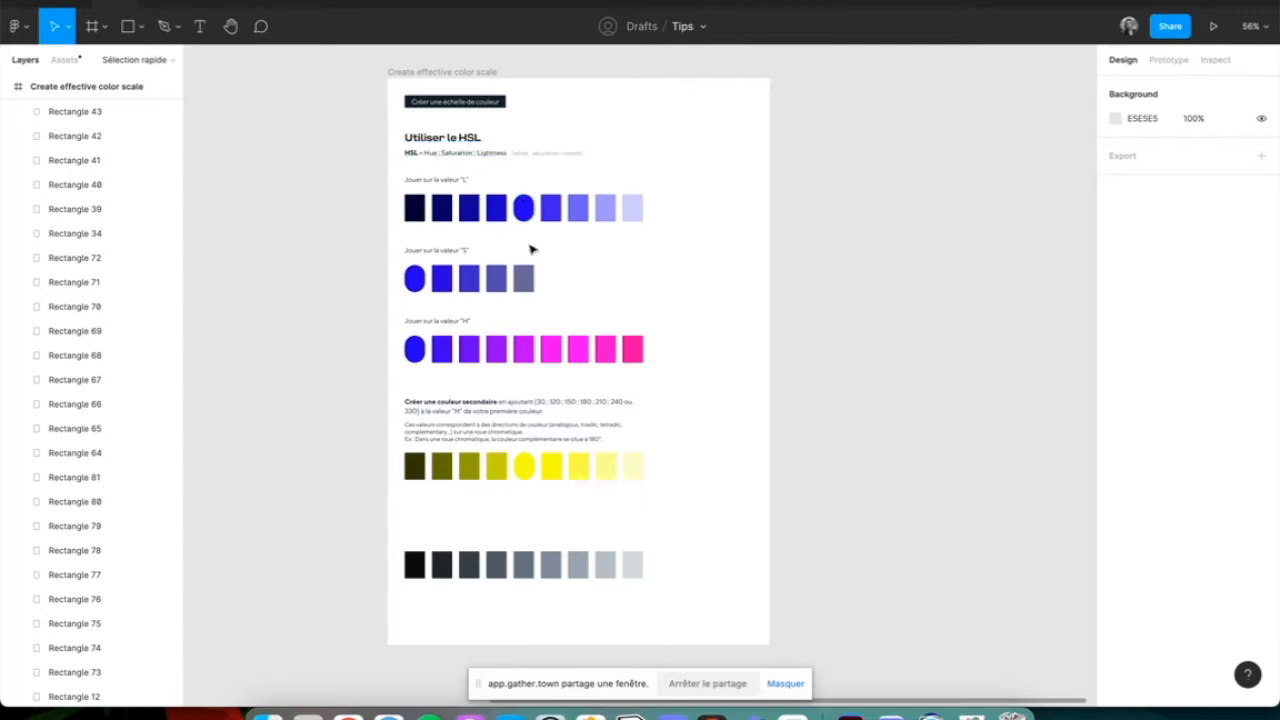
# Step: Open the fill colour of the base blue oval in the "L" row and set its colour format to HSL
pyautogui.click(525, 213)
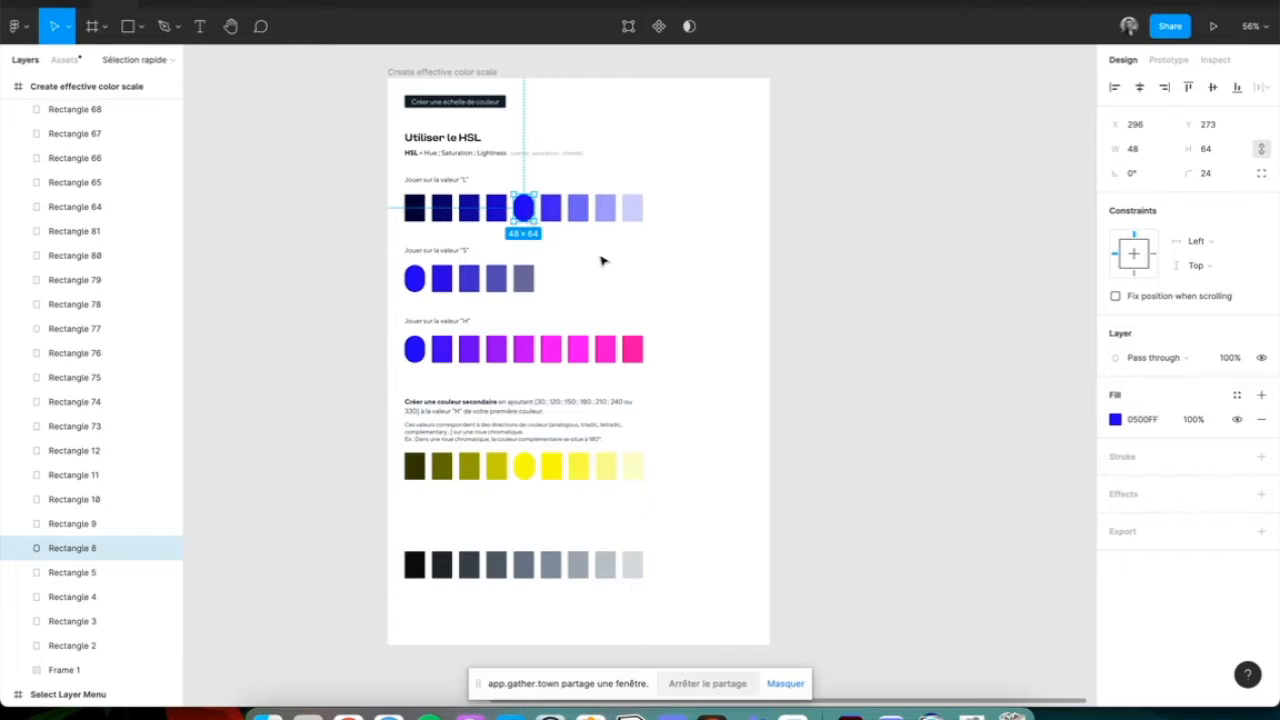
pyautogui.click(640, 251)
pyautogui.scroll(3, 554, 257)
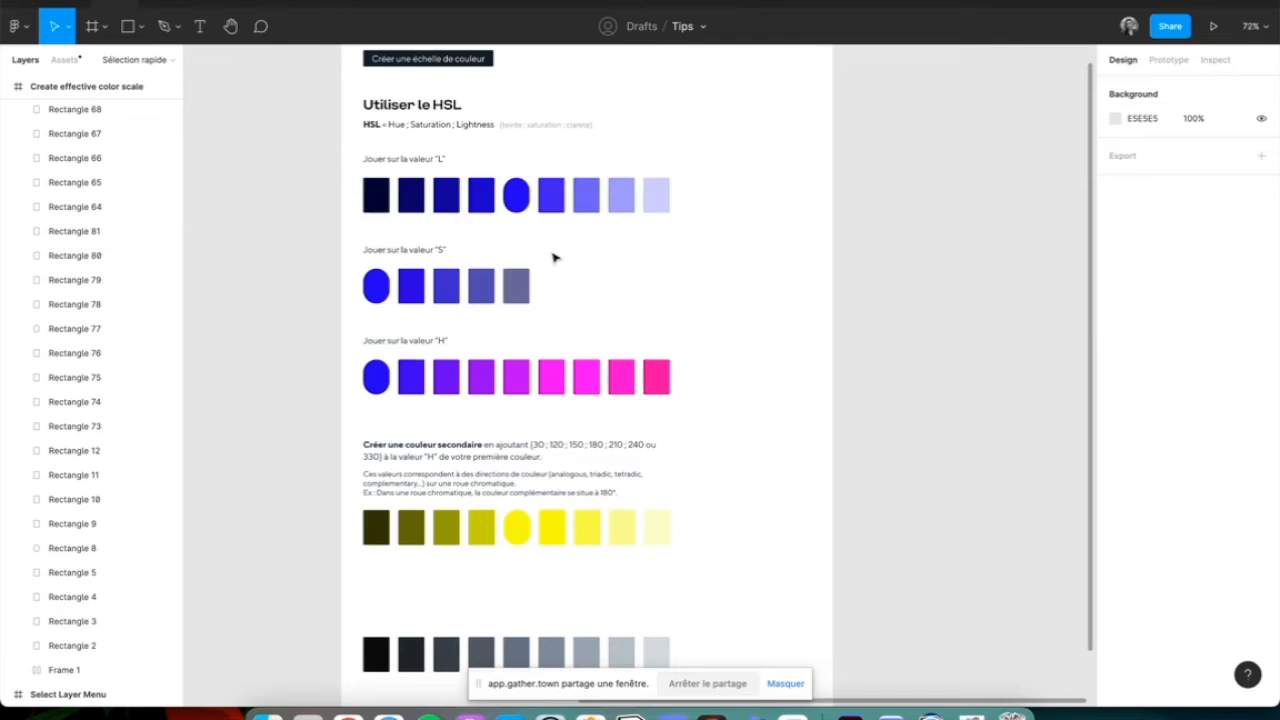
pyautogui.click(508, 202)
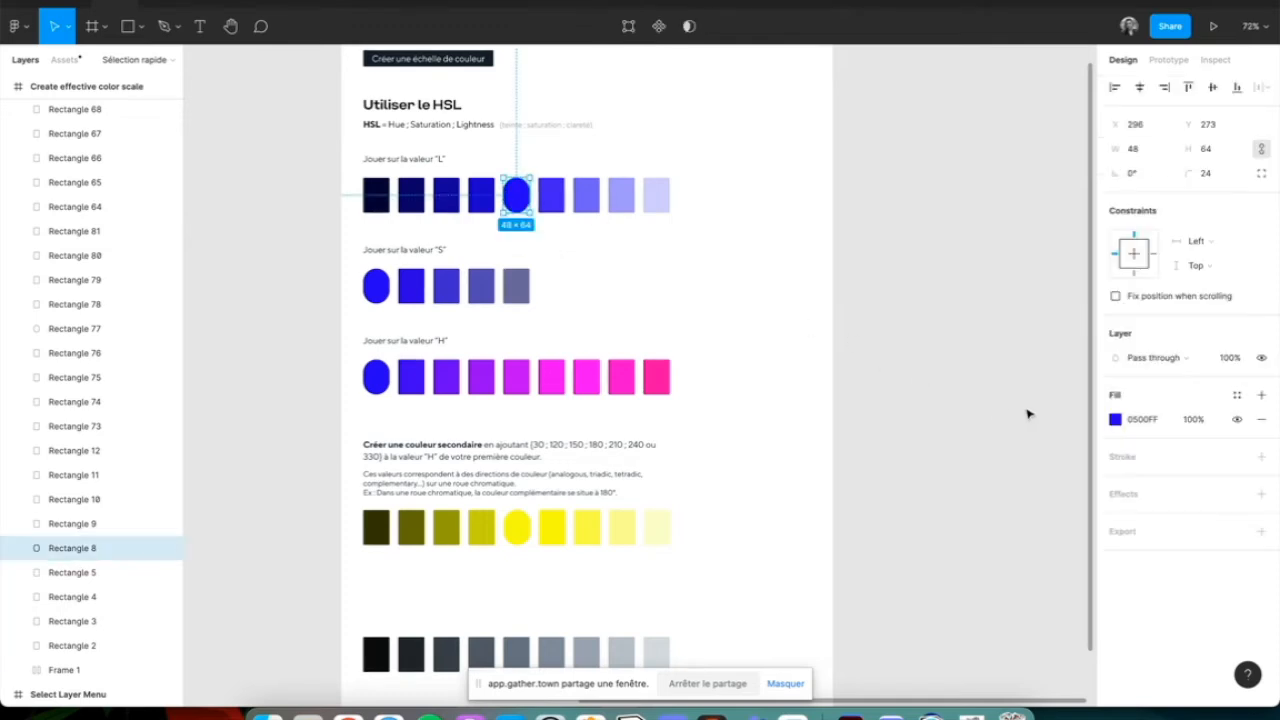
pyautogui.click(1115, 419)
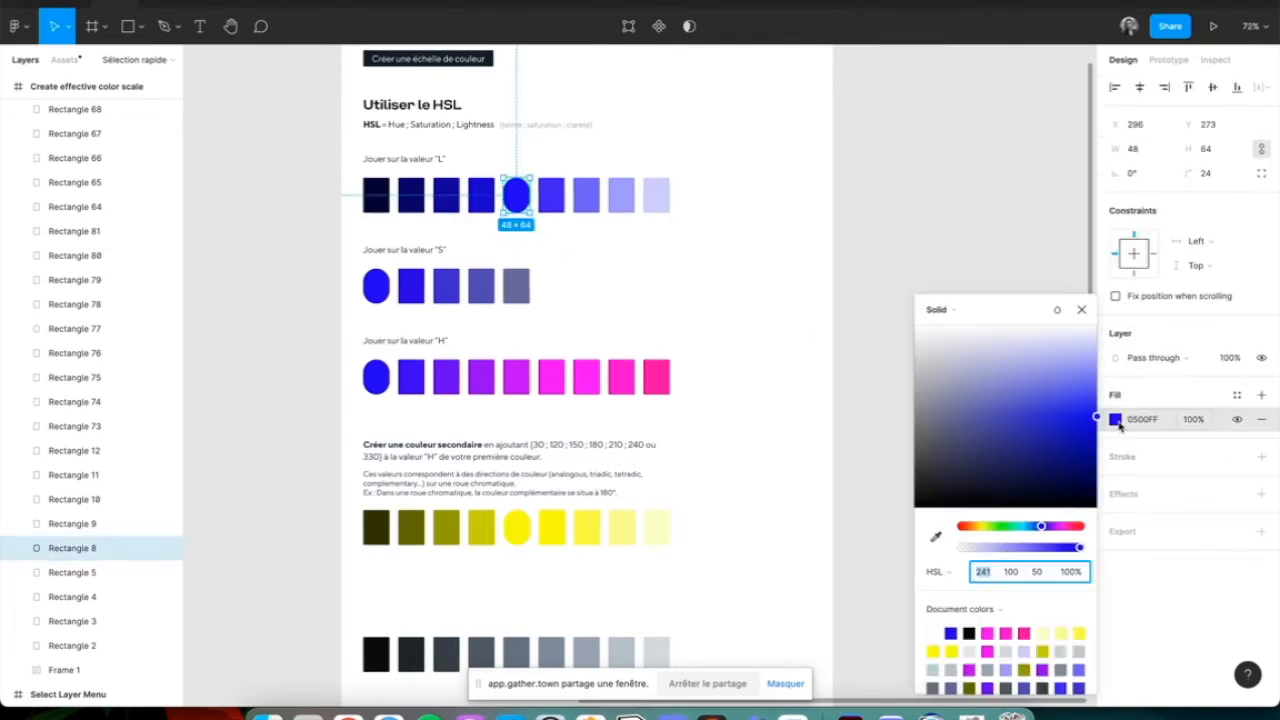
pyautogui.click(950, 574)
pyautogui.click(940, 518)
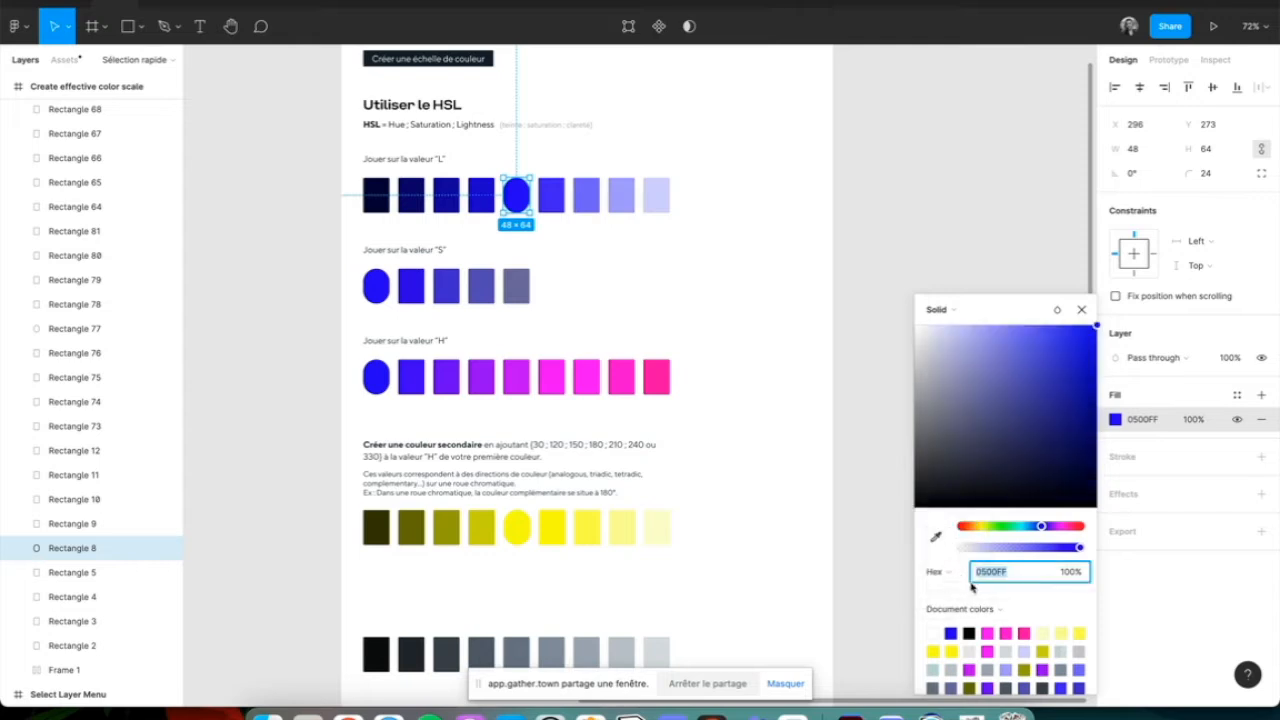
pyautogui.click(950, 574)
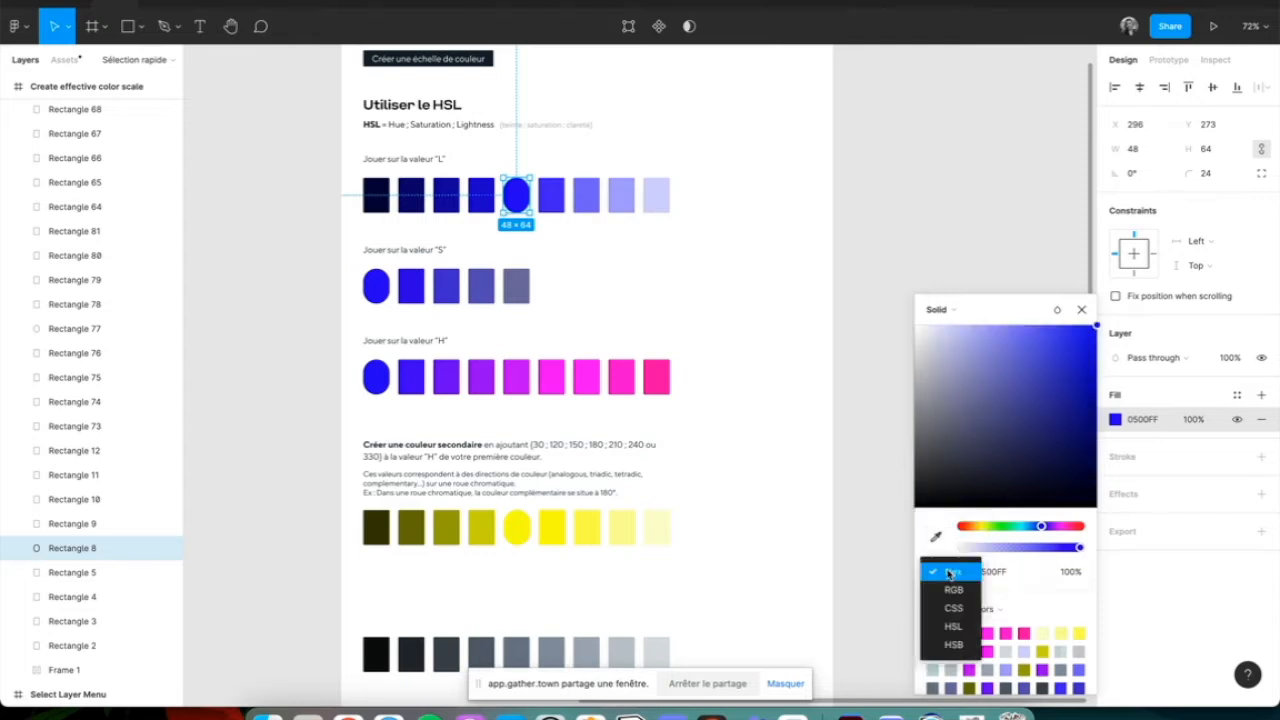
pyautogui.click(953, 626)
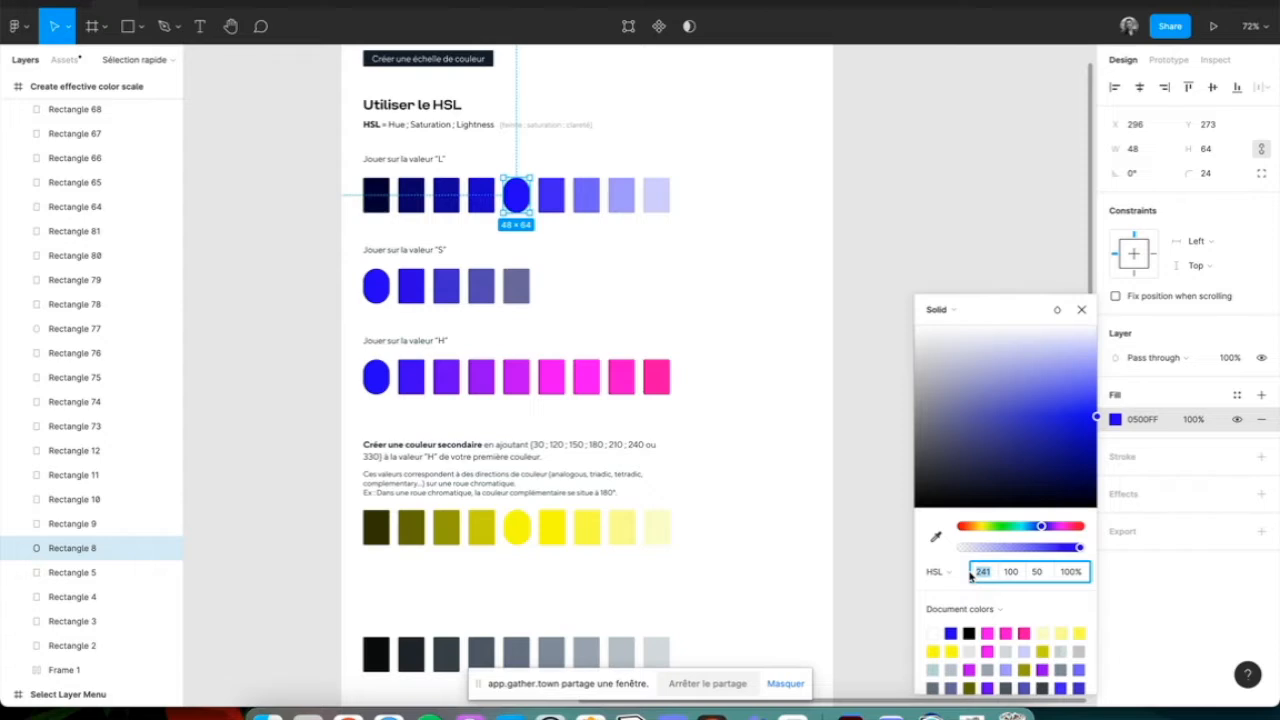
# Step: Compare the HSL lightness values of the base blue oval and the first lighter swatch beside it
pyautogui.click(1040, 574)
pyautogui.scroll(4, 651, 289)
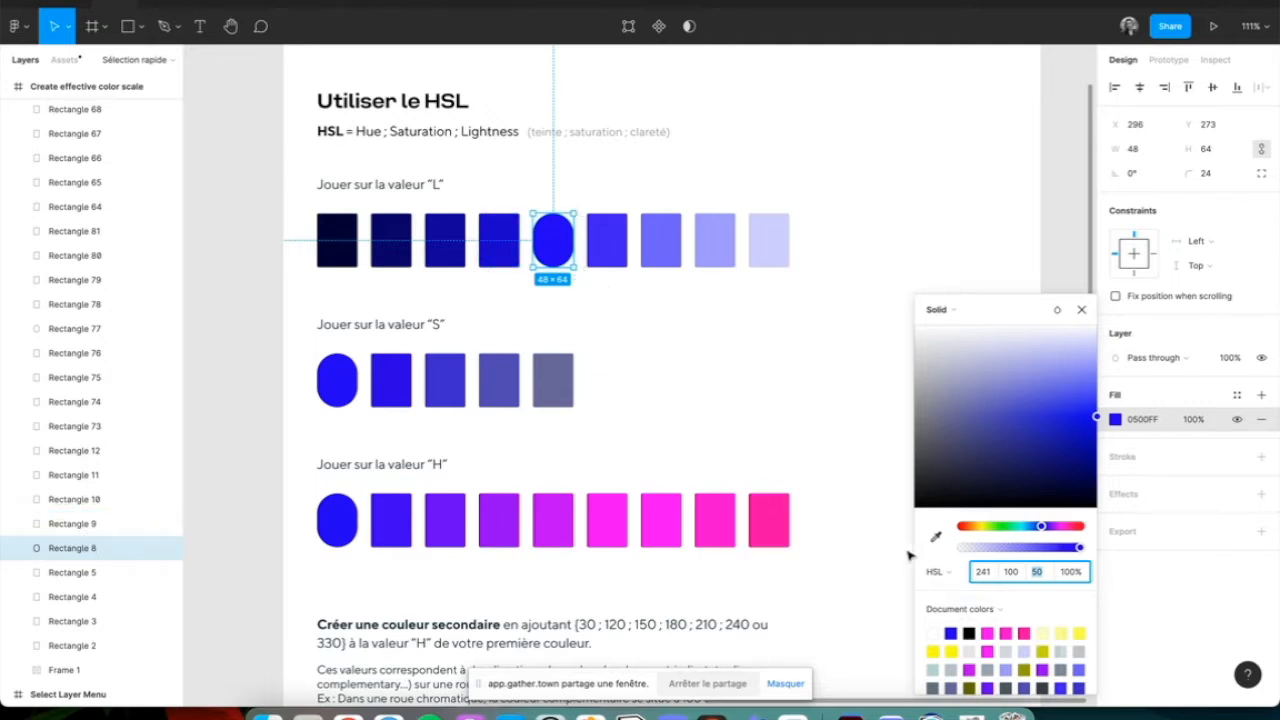
pyautogui.click(606, 246)
pyautogui.click(1116, 419)
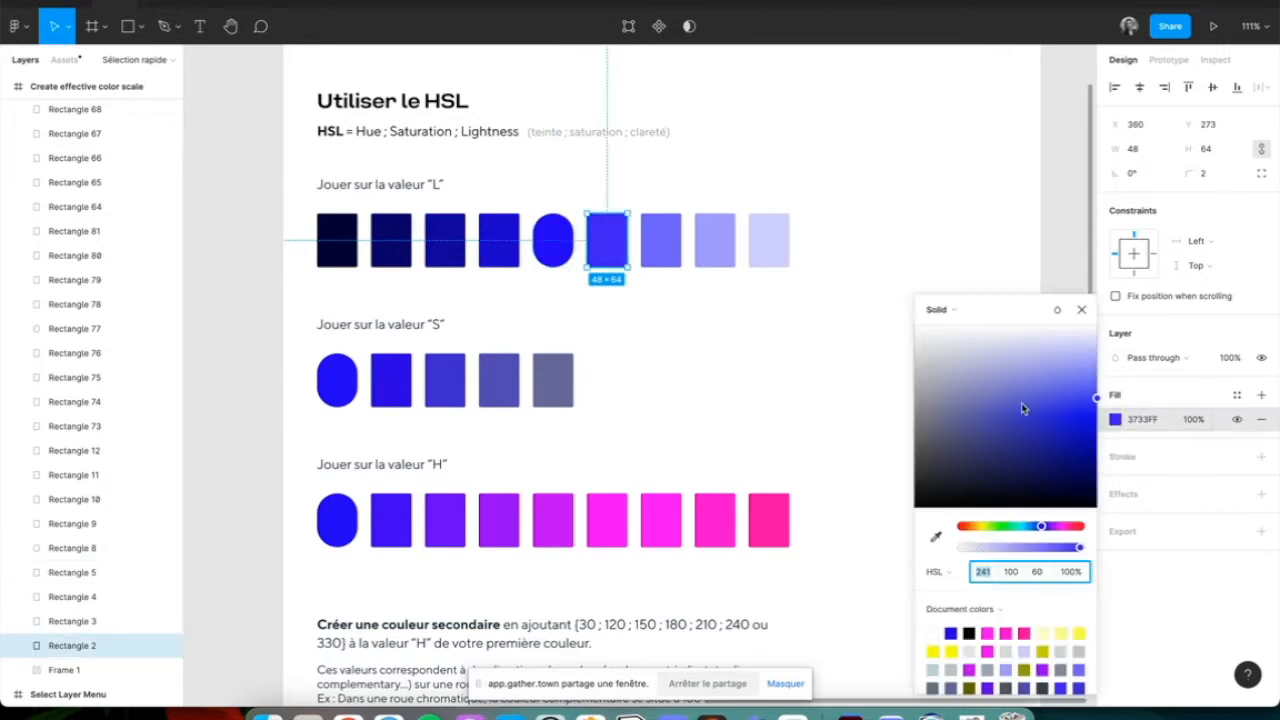
# Step: Duplicate the base blue oval above the first lighter swatch of the "L" row and set the copy's HSL lightness to 40
pyautogui.click(551, 246)
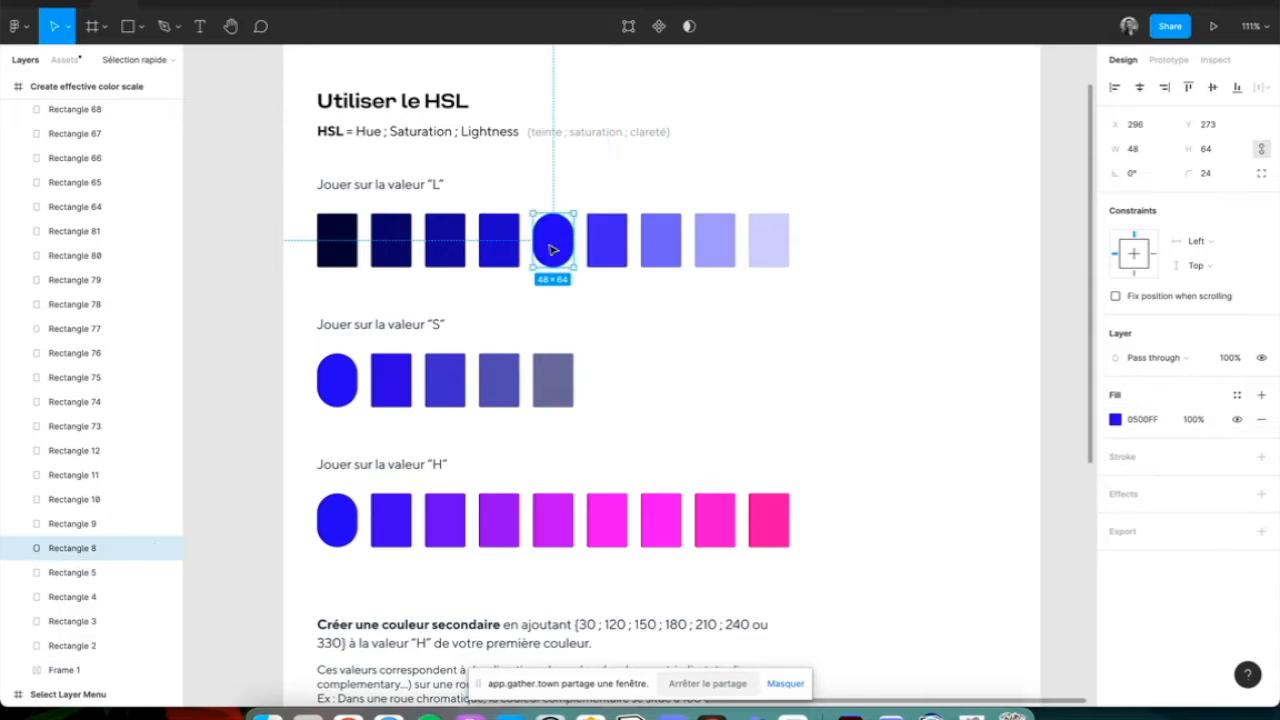
pyautogui.moveTo(566, 249); pyautogui.dragTo(620, 183)
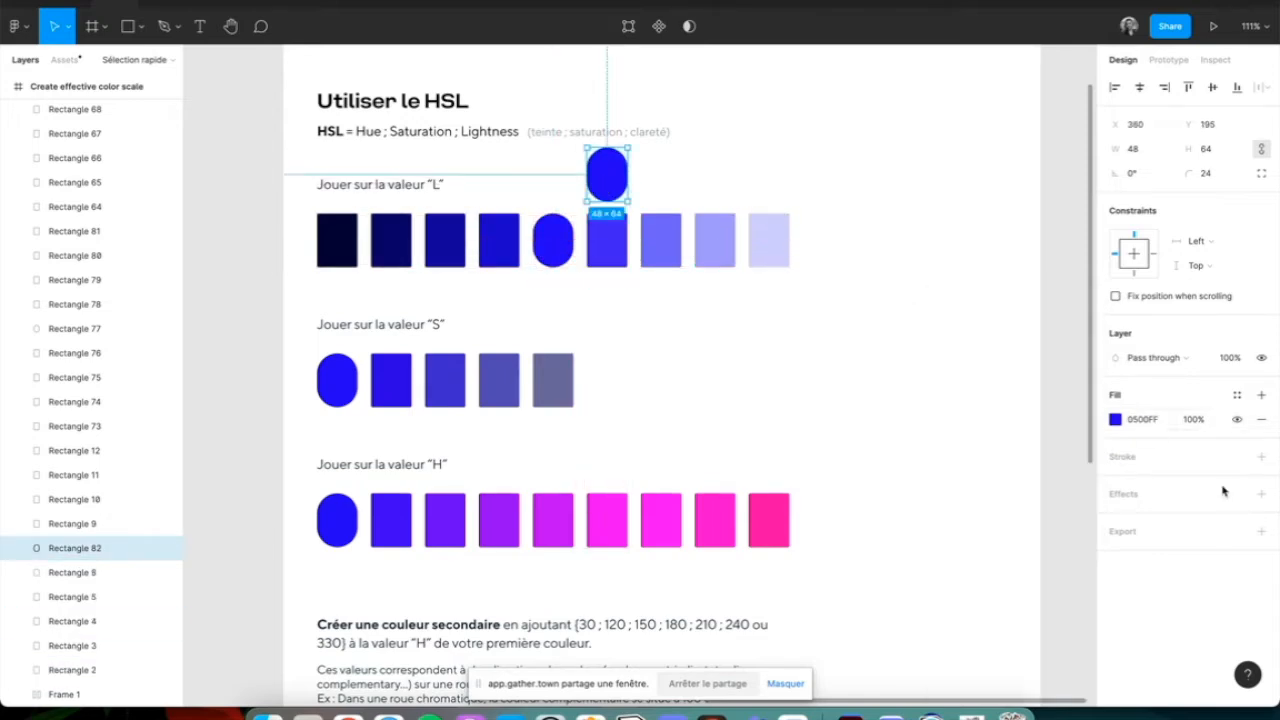
pyautogui.click(1116, 419)
pyautogui.click(1046, 575)
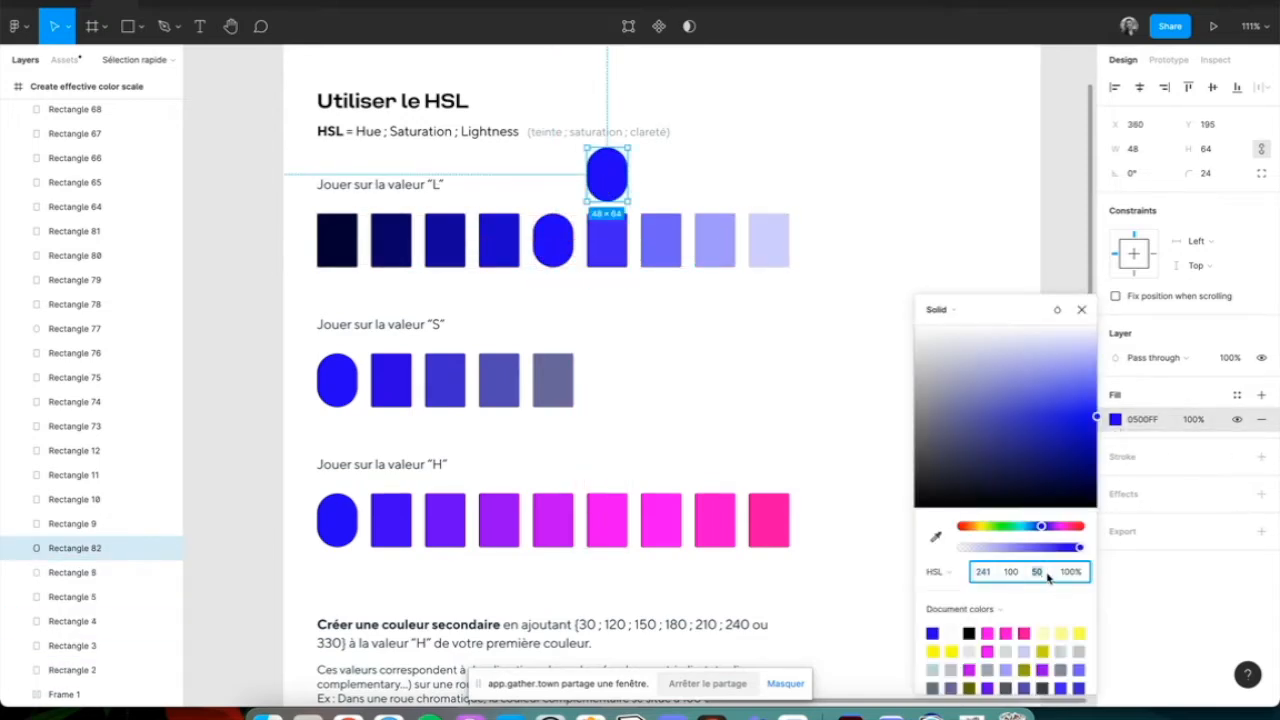
pyautogui.write('40')
pyautogui.press('Return')
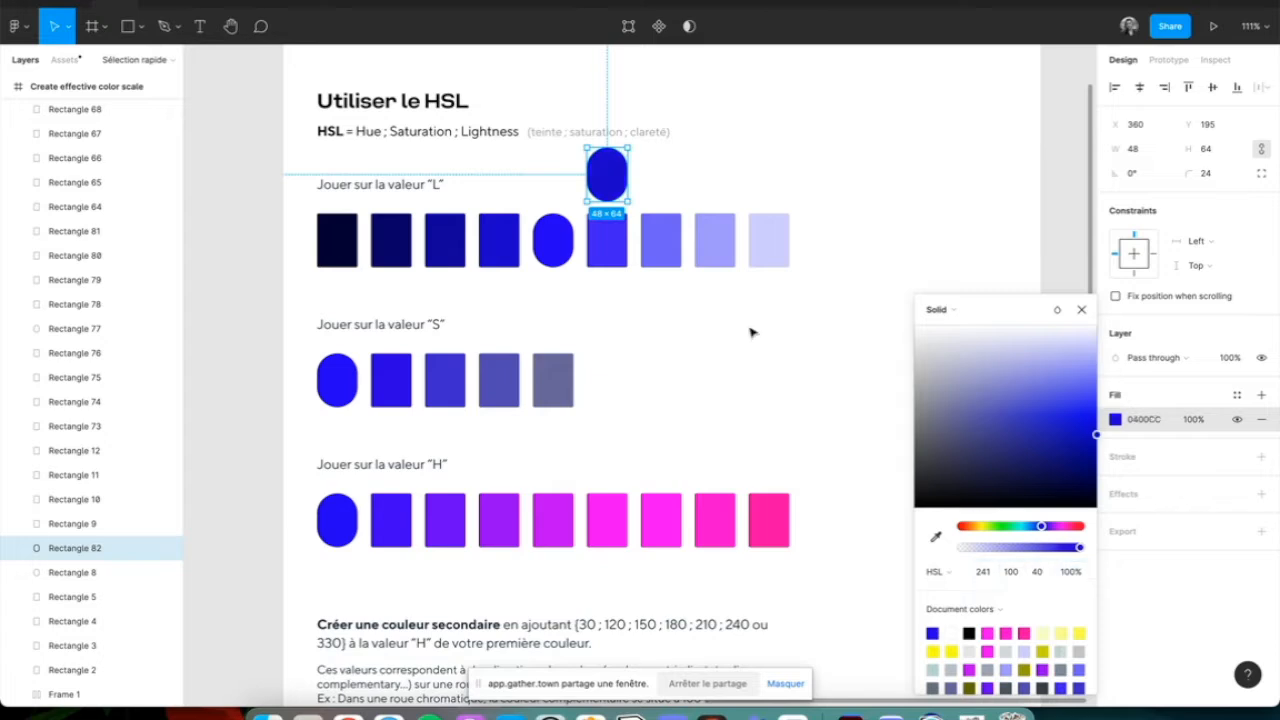
# Step: Inspect the fills of the lighter and darker swatches in the "L" row to compare their lightness values
pyautogui.click(664, 333)
pyautogui.click(672, 255)
pyautogui.click(726, 249)
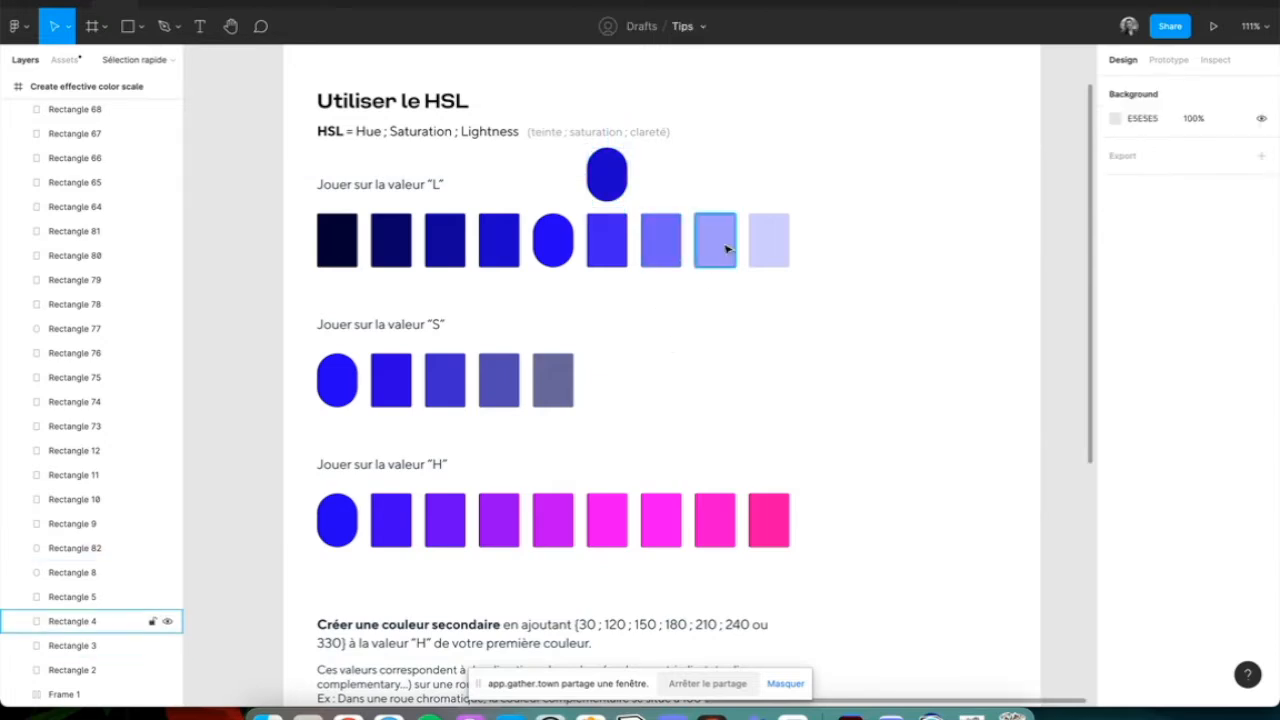
pyautogui.click(780, 248)
pyautogui.click(1116, 419)
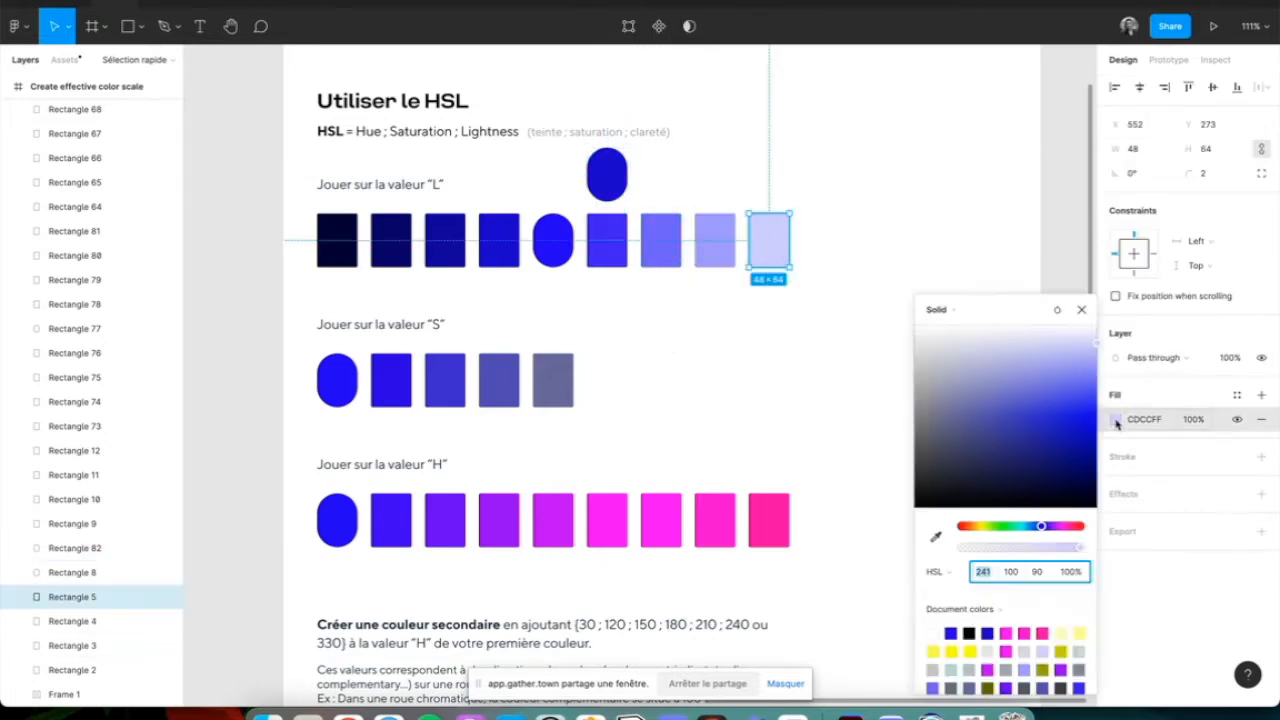
pyautogui.click(503, 259)
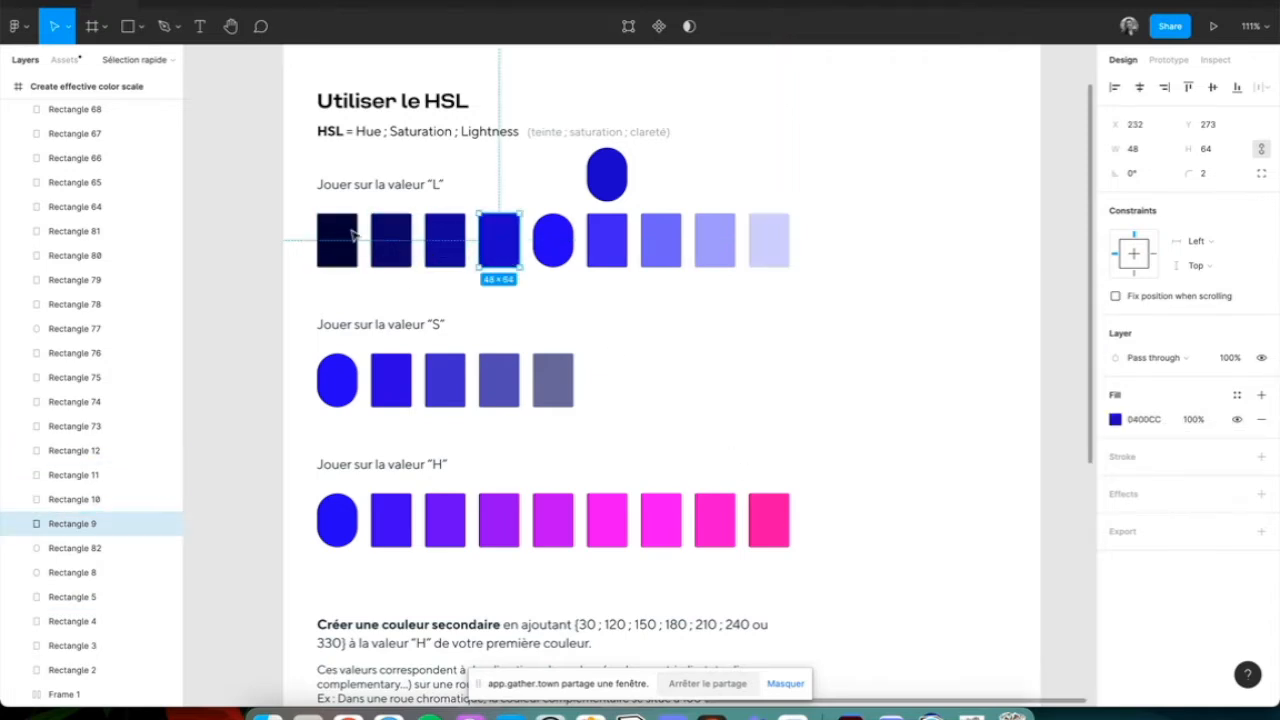
pyautogui.click(610, 245)
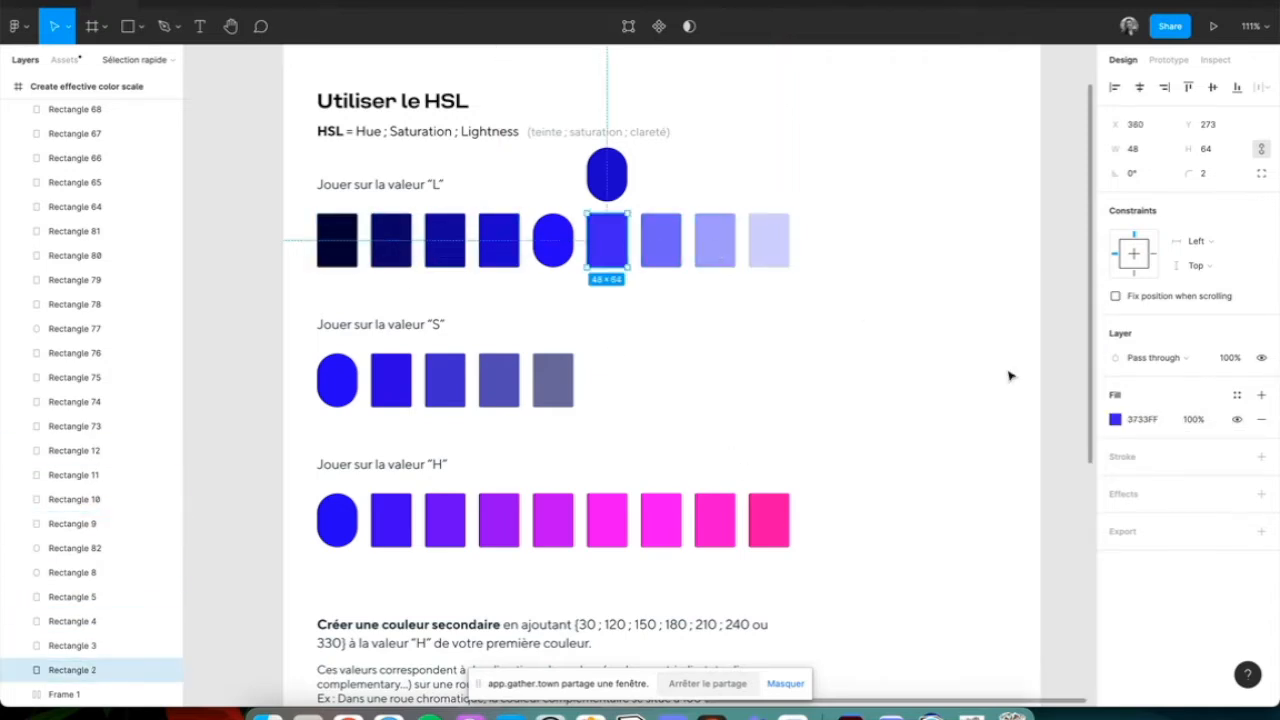
pyautogui.click(1116, 419)
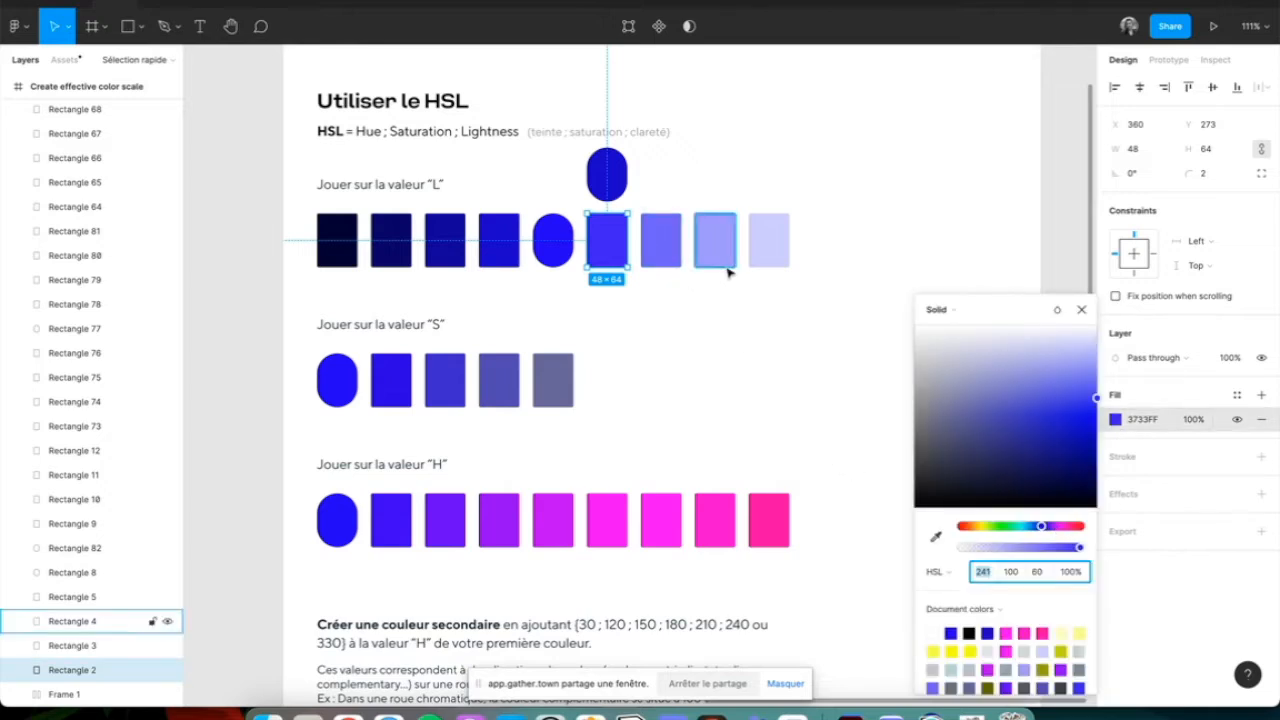
pyautogui.click(771, 250)
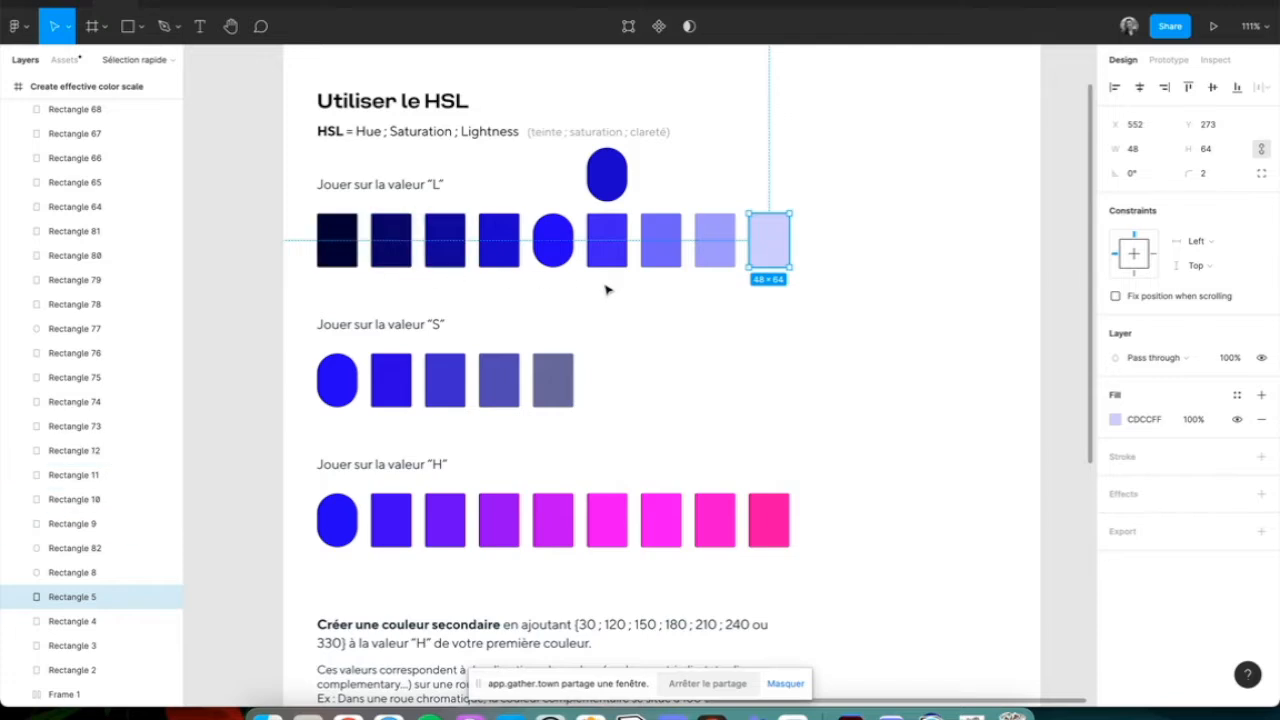
# Step: Delete the duplicated oval above the "L" row
pyautogui.click(606, 174)
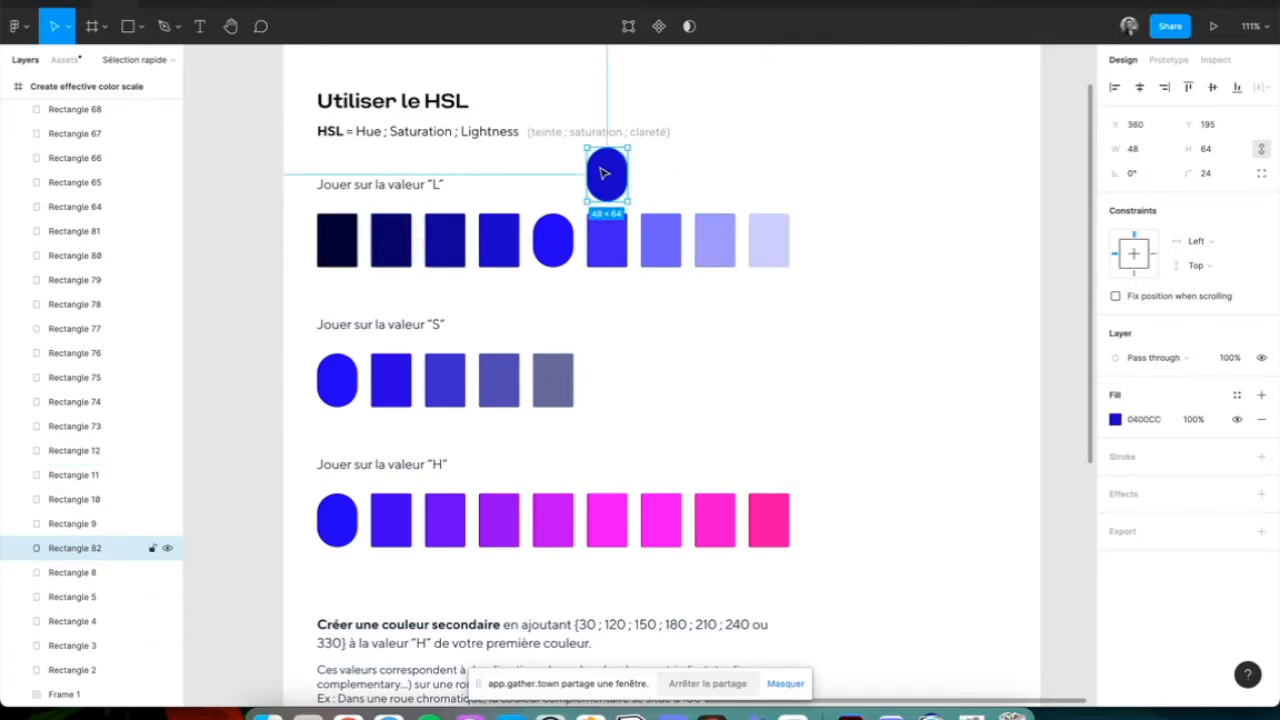
pyautogui.press('Delete')
# Step: Examine the HSL fill values across the "S" row, from the blue oval to the greyest swatch, to compare their saturation
pyautogui.scroll(-2, 604, 178)
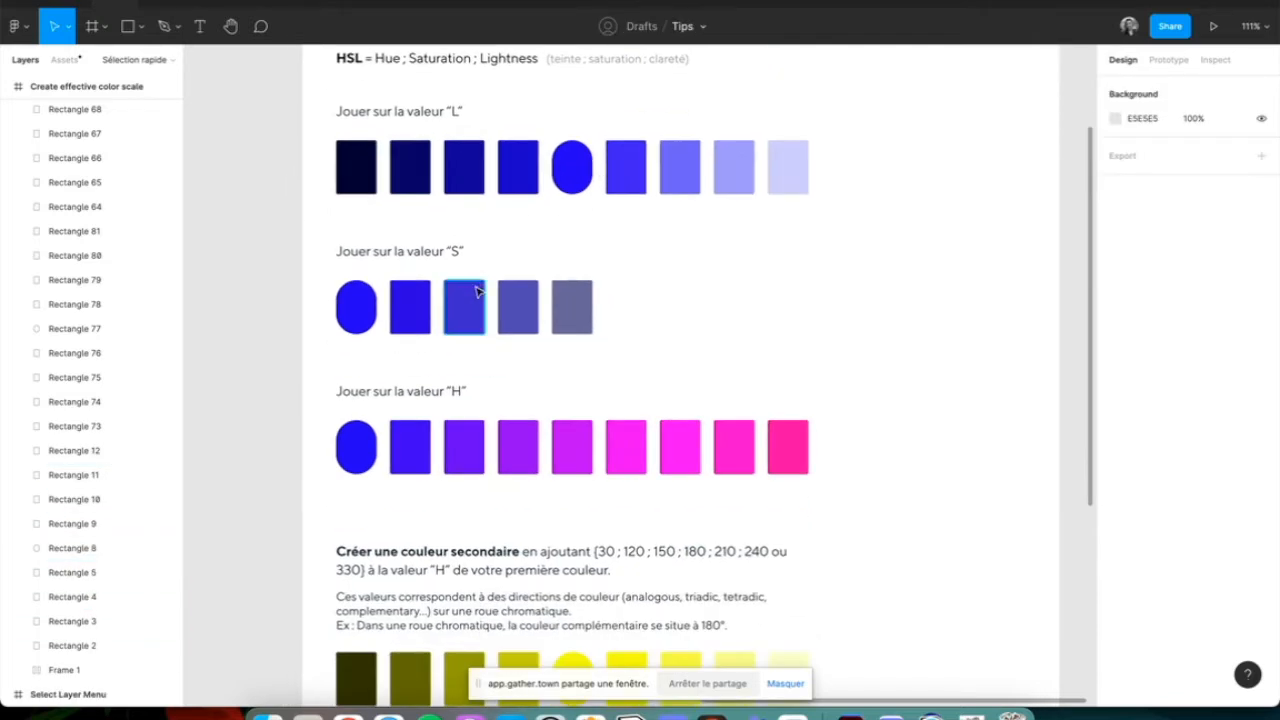
pyautogui.click(352, 314)
pyautogui.click(1115, 419)
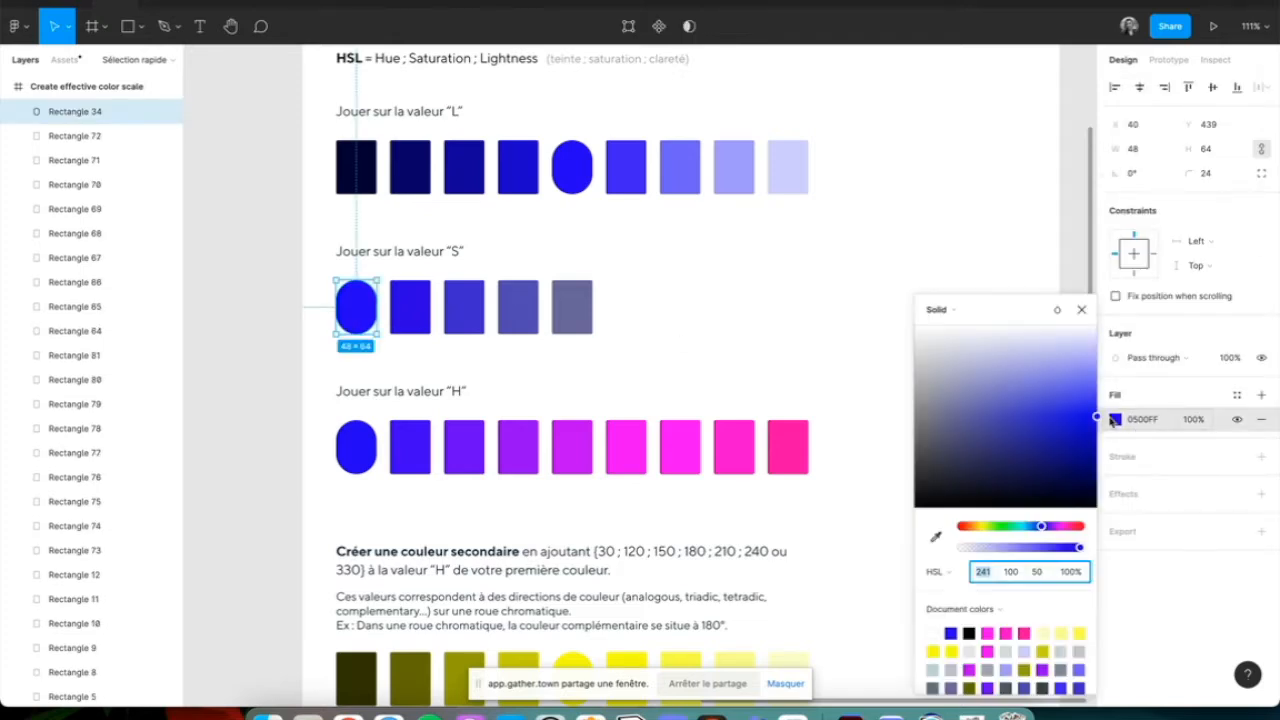
pyautogui.click(1013, 578)
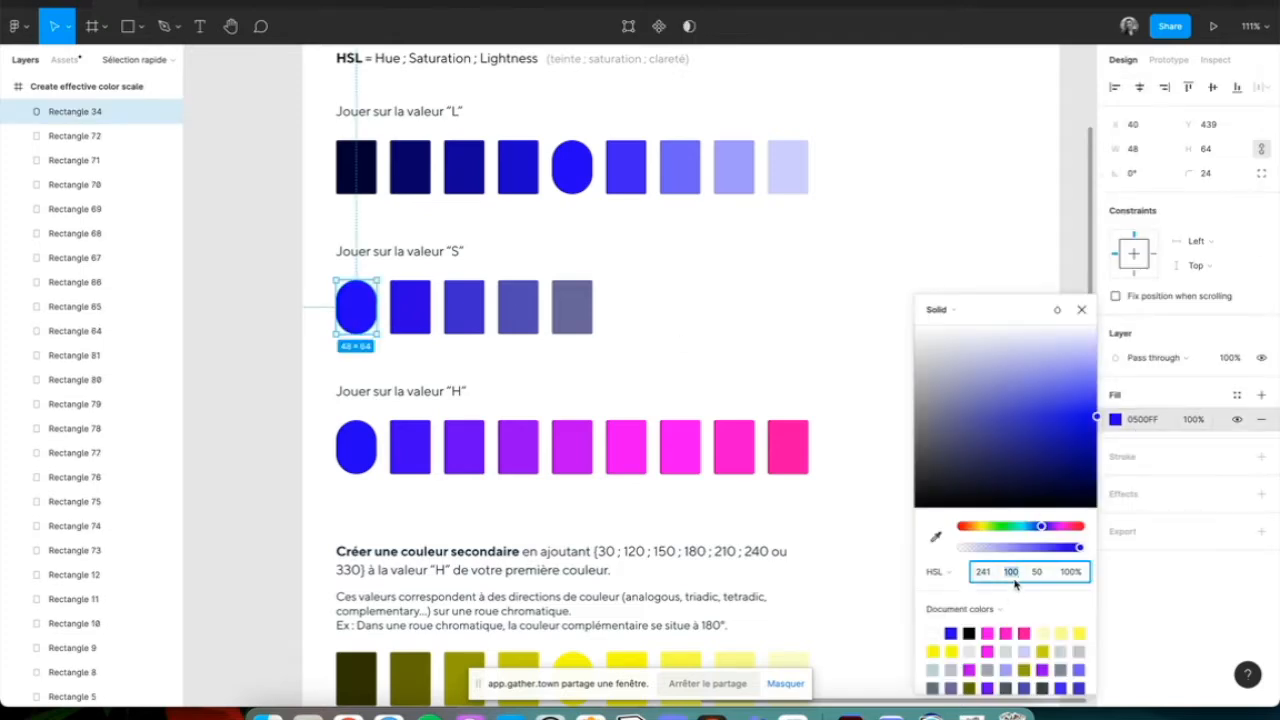
pyautogui.click(405, 318)
pyautogui.click(1116, 420)
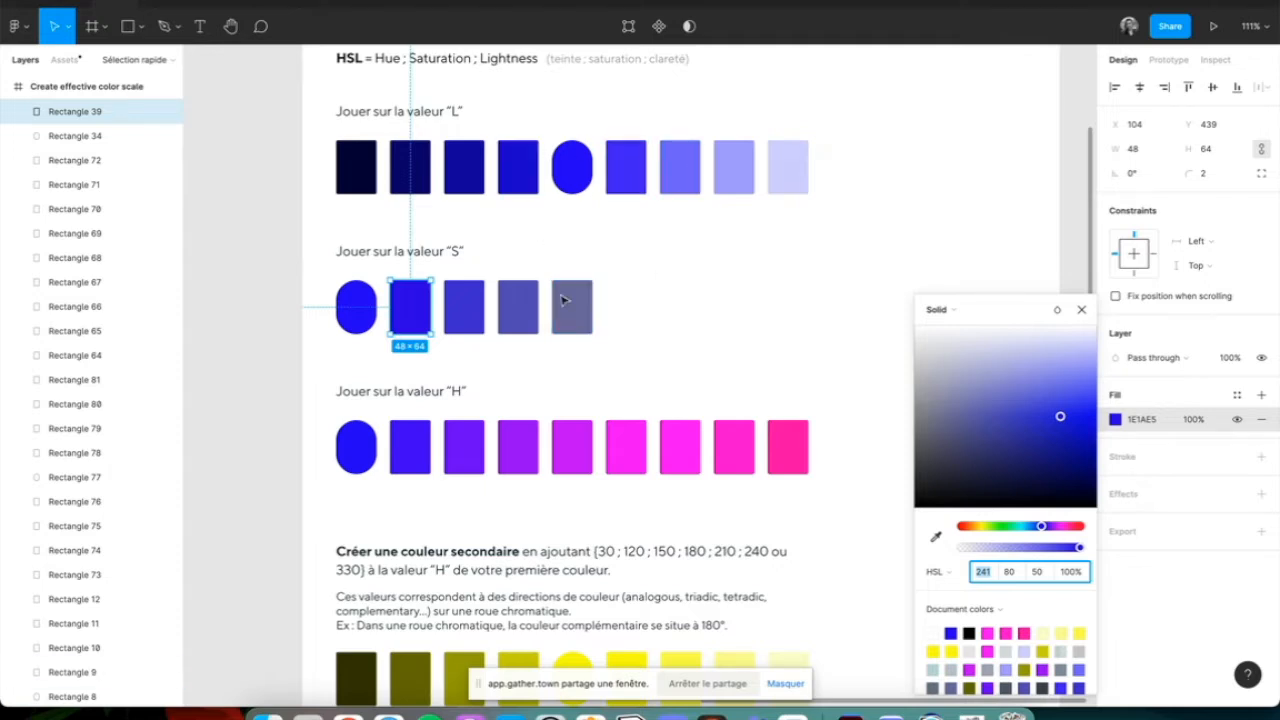
pyautogui.click(466, 317)
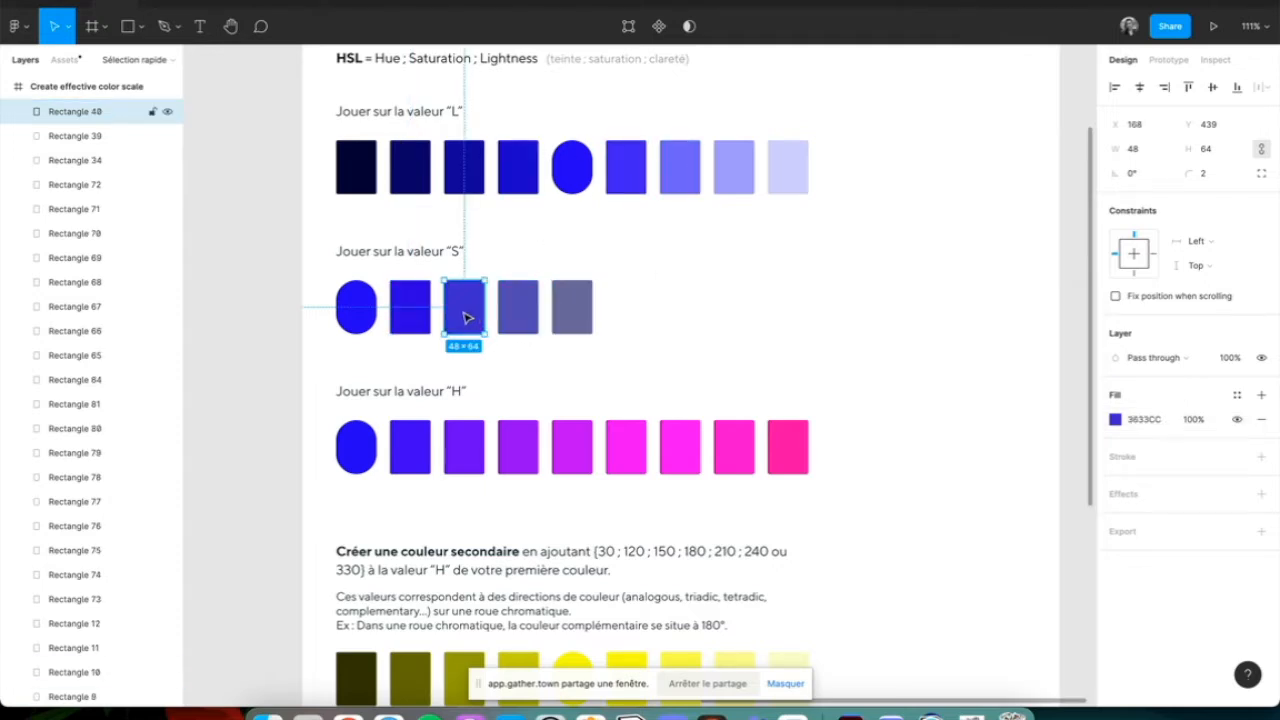
pyautogui.click(520, 322)
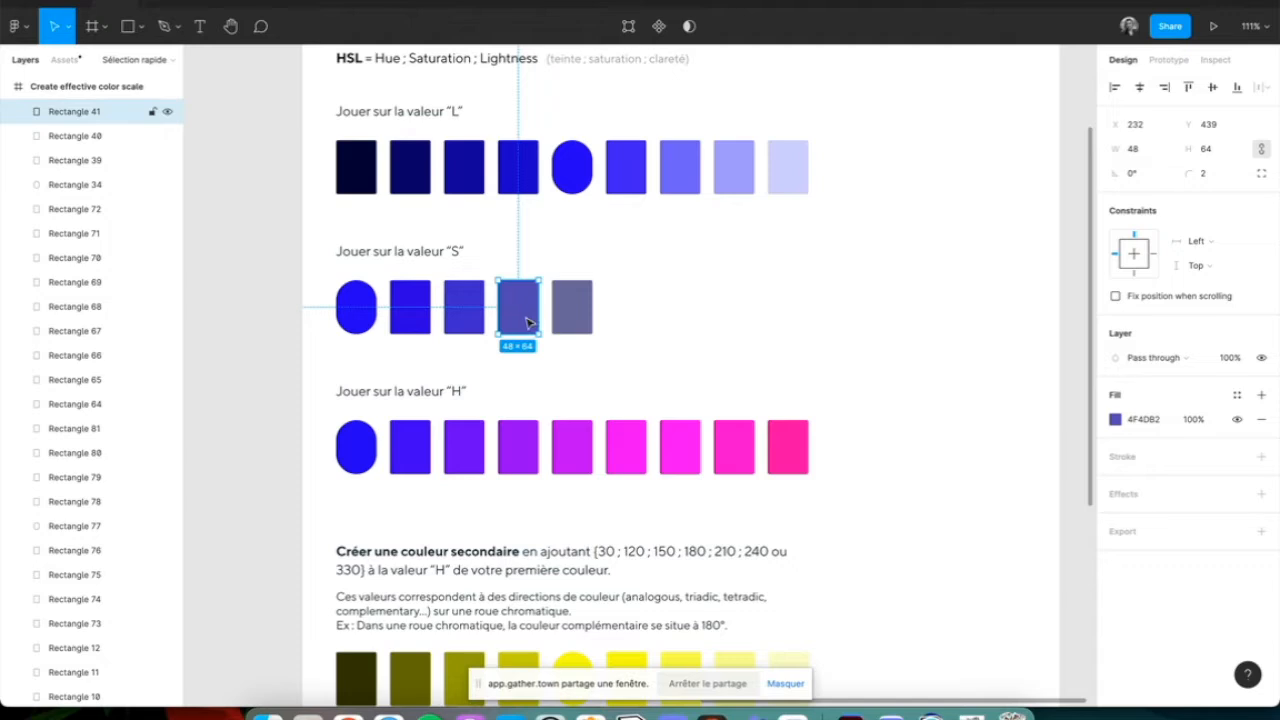
pyautogui.click(572, 310)
pyautogui.click(1115, 420)
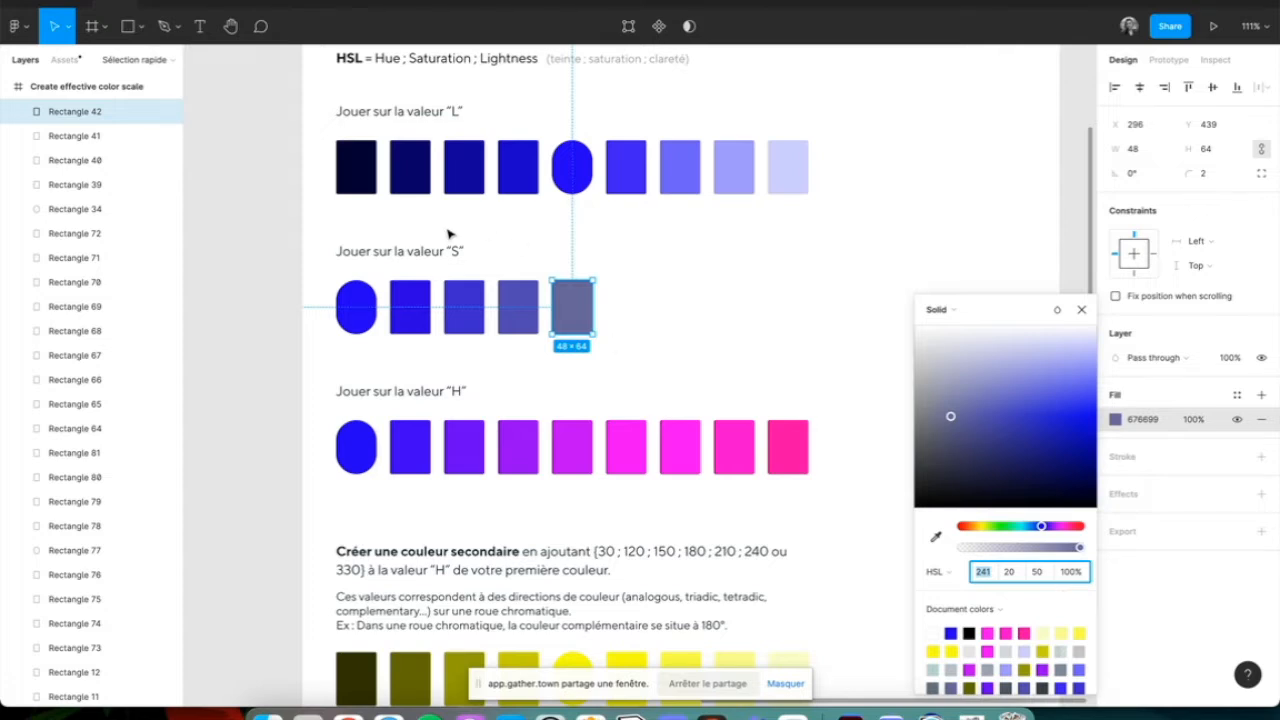
pyautogui.click(611, 354)
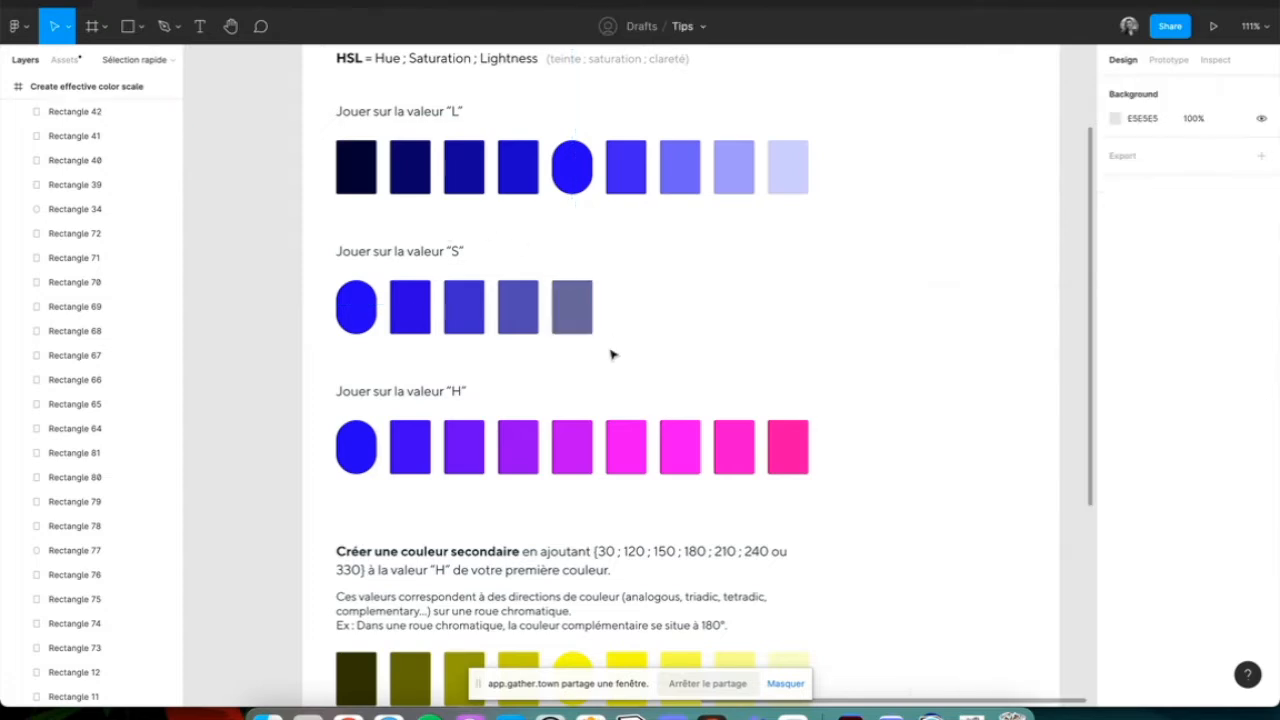
# Step: Open the fill colour of the blue oval in the "H" row to inspect its hue value
pyautogui.click(372, 452)
pyautogui.scroll(-3, 375, 455)
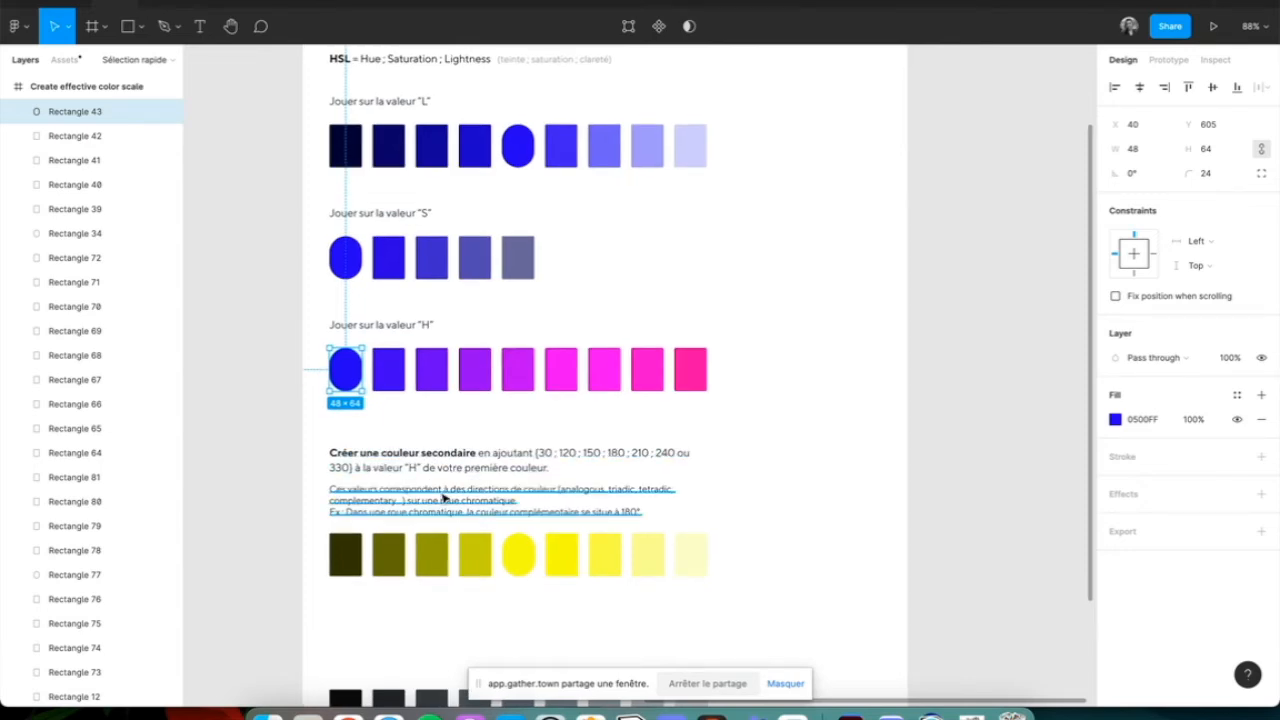
pyautogui.click(1116, 419)
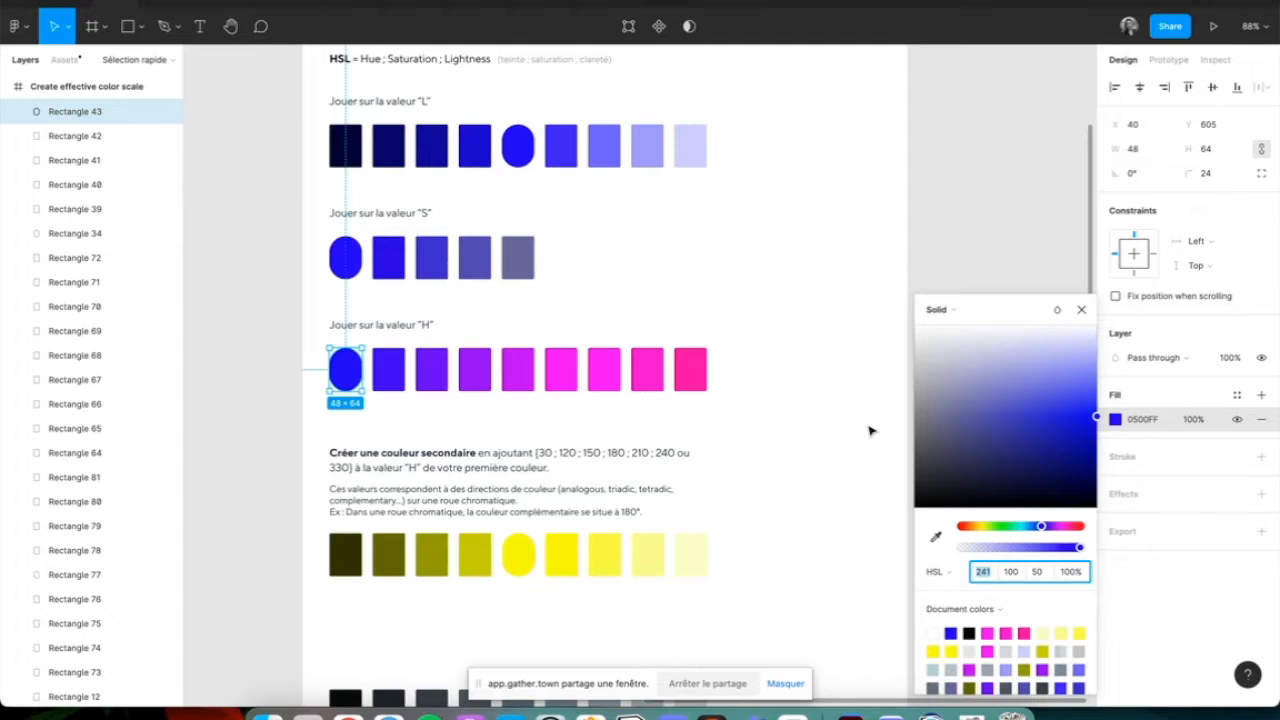
# Step: Examine the explanatory text above the yellow swatches on creating a secondary colour by adding to the hue value
pyautogui.scroll(-2, 828, 423)
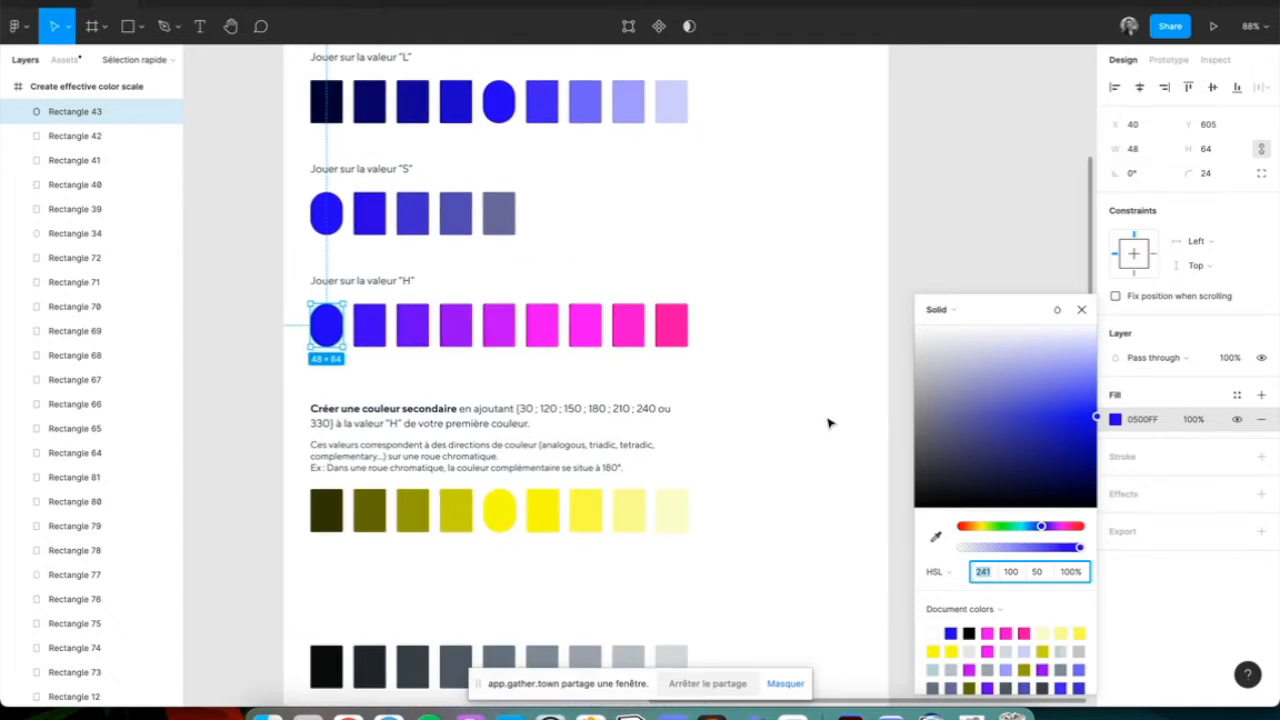
pyautogui.scroll(-4, 828, 423)
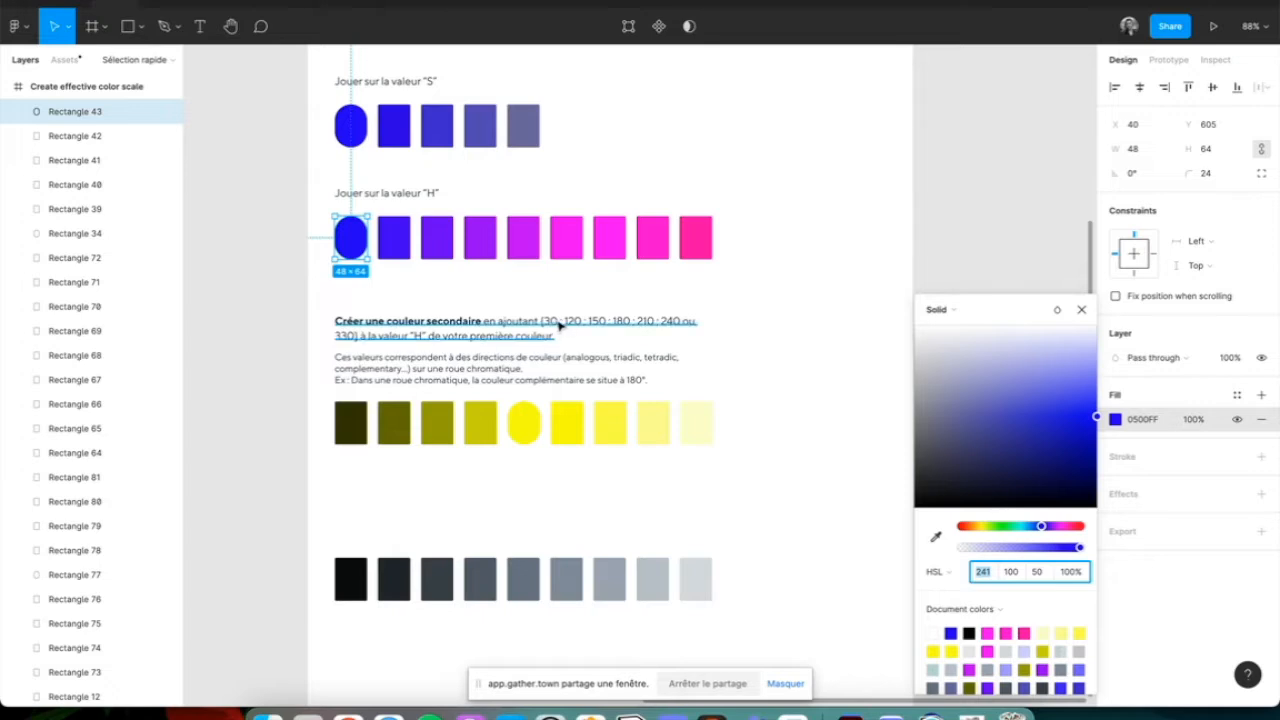
pyautogui.click(698, 360)
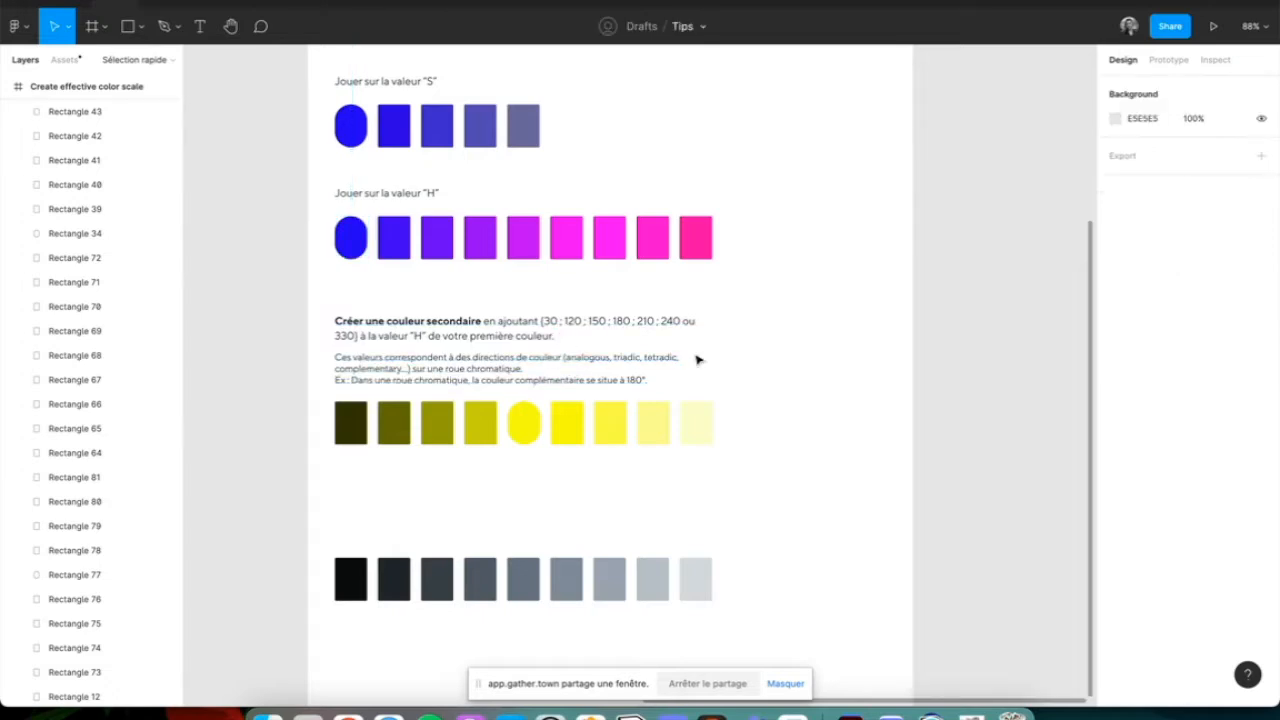
pyautogui.click(614, 368)
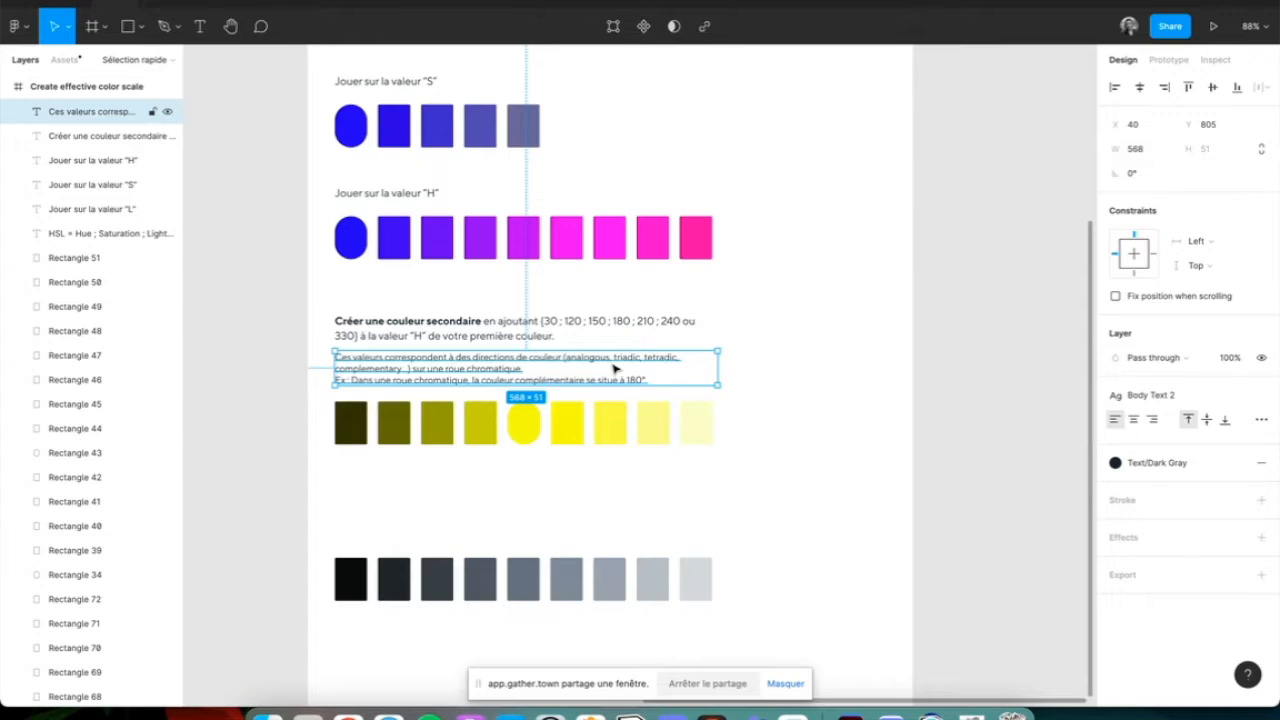
pyautogui.scroll(5, 614, 368)
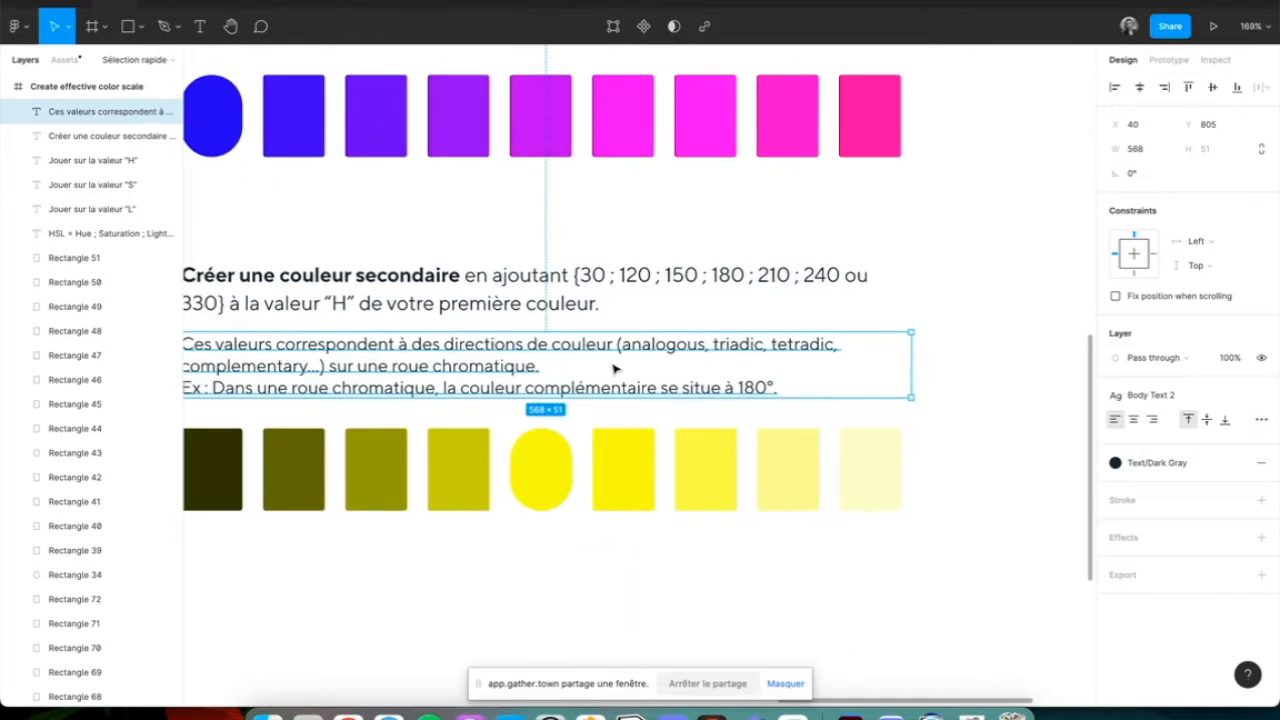
# Step: Compare the HSL hue of the blue oval in the "H" row with that of the yellow oval
pyautogui.scroll(-3, 614, 368)
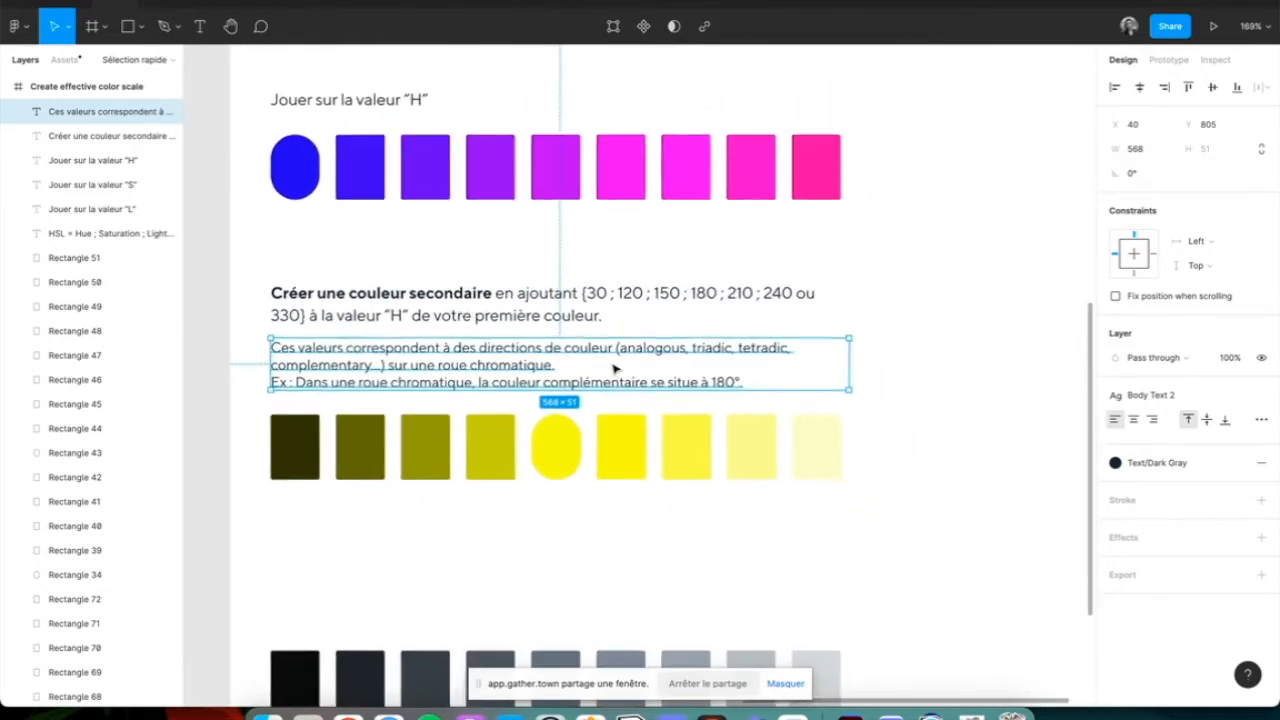
pyautogui.click(934, 391)
pyautogui.scroll(-1, 934, 391)
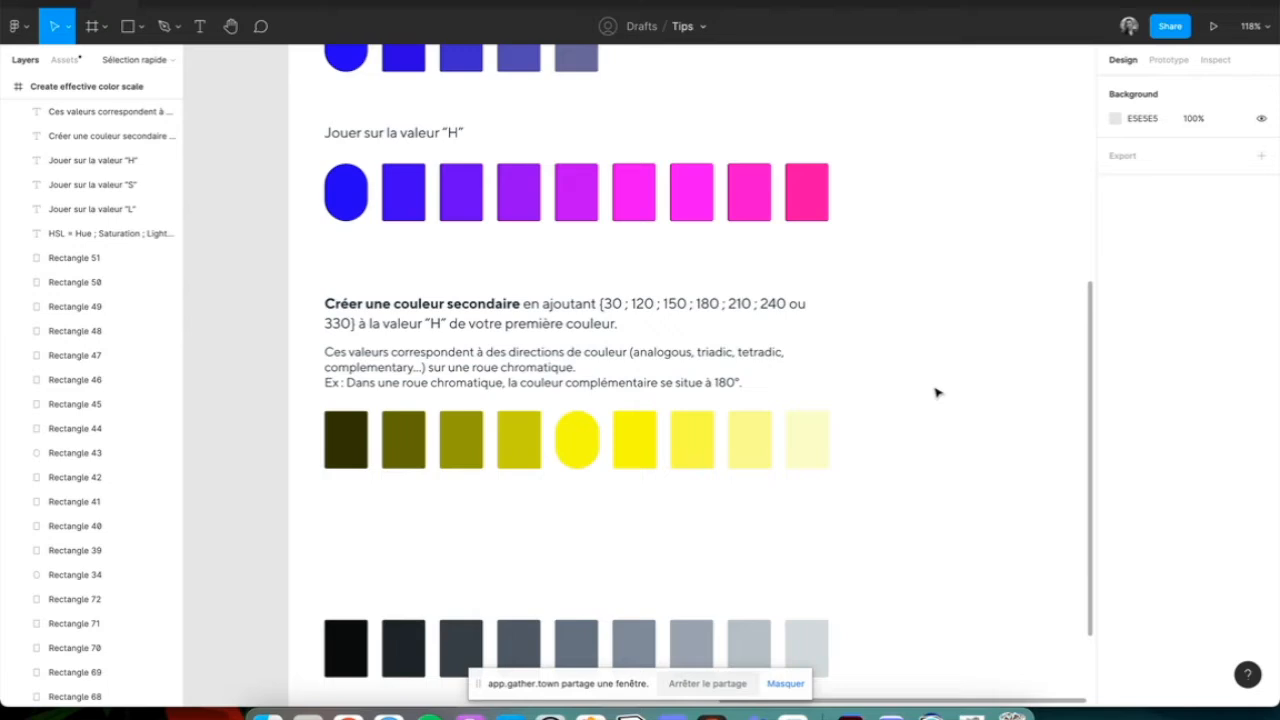
pyautogui.scroll(-5, 358, 322)
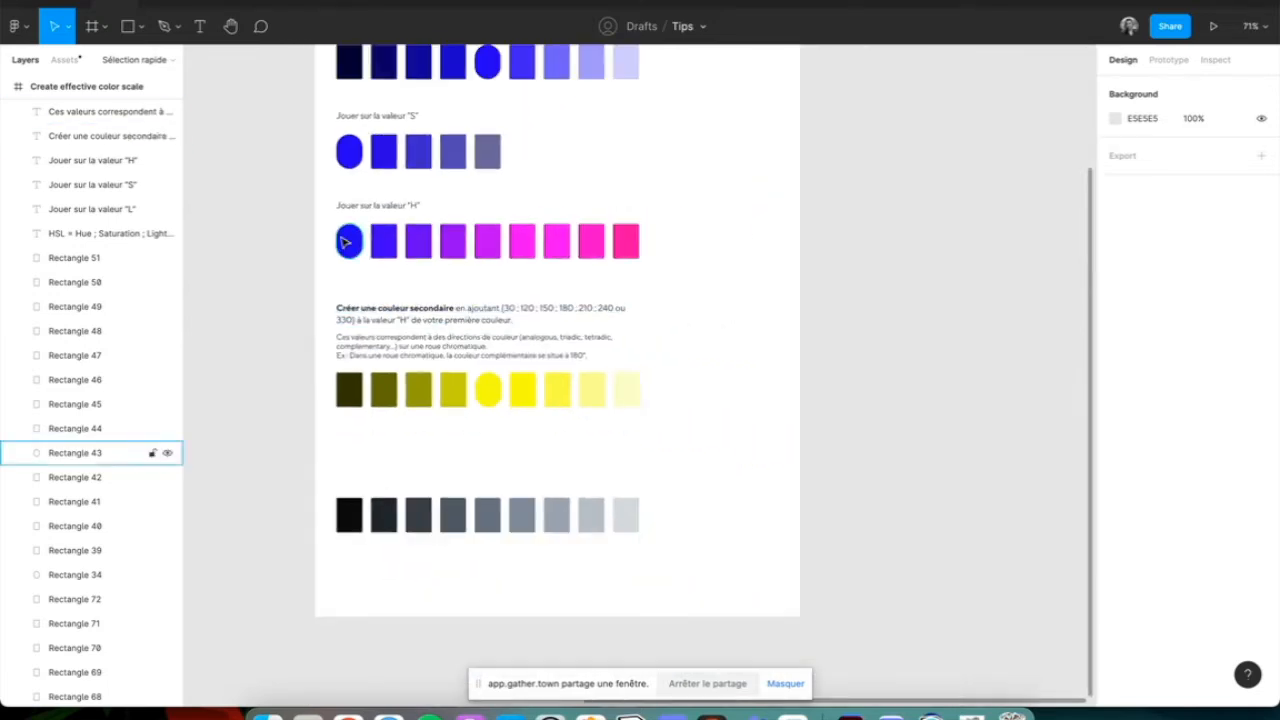
pyautogui.click(362, 263)
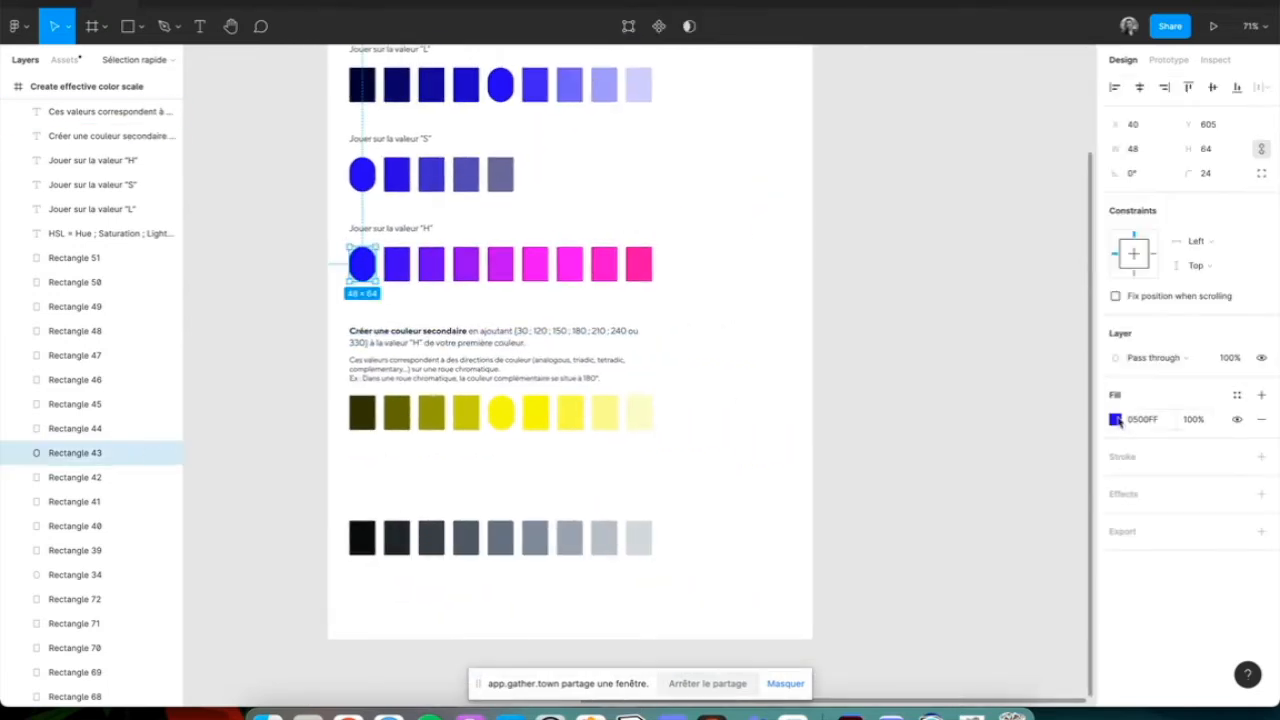
pyautogui.click(1116, 419)
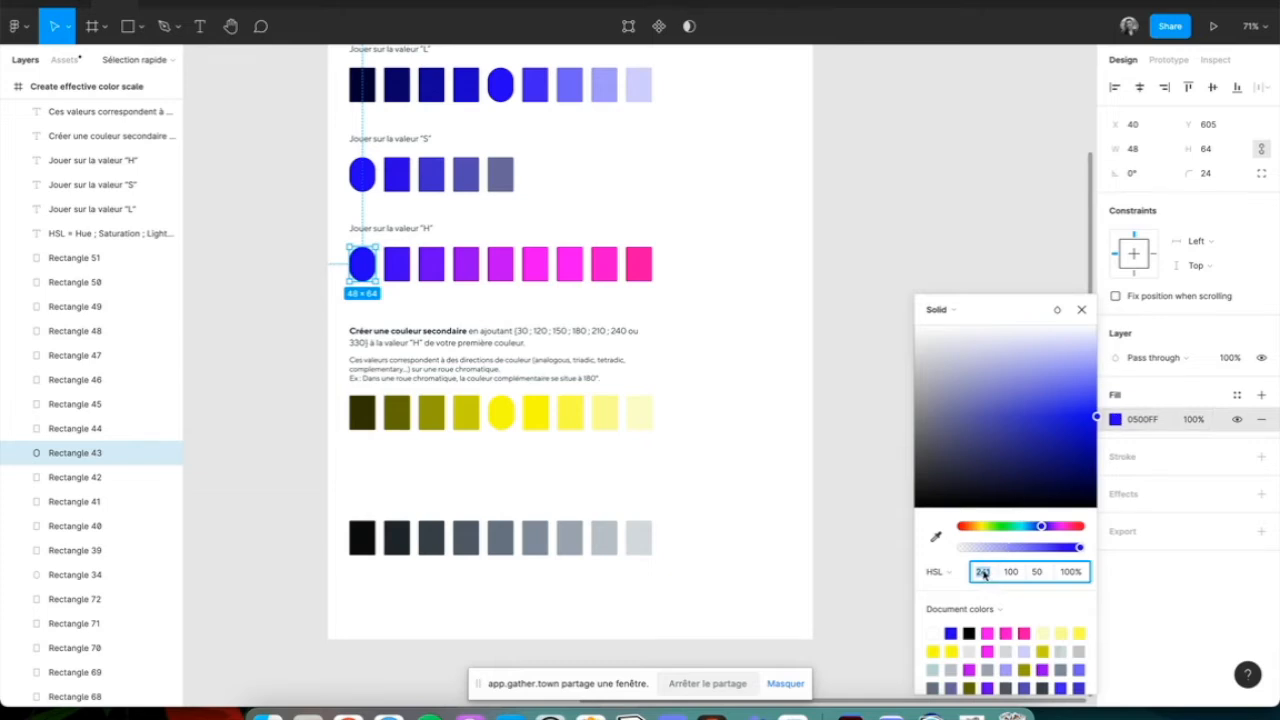
pyautogui.click(500, 412)
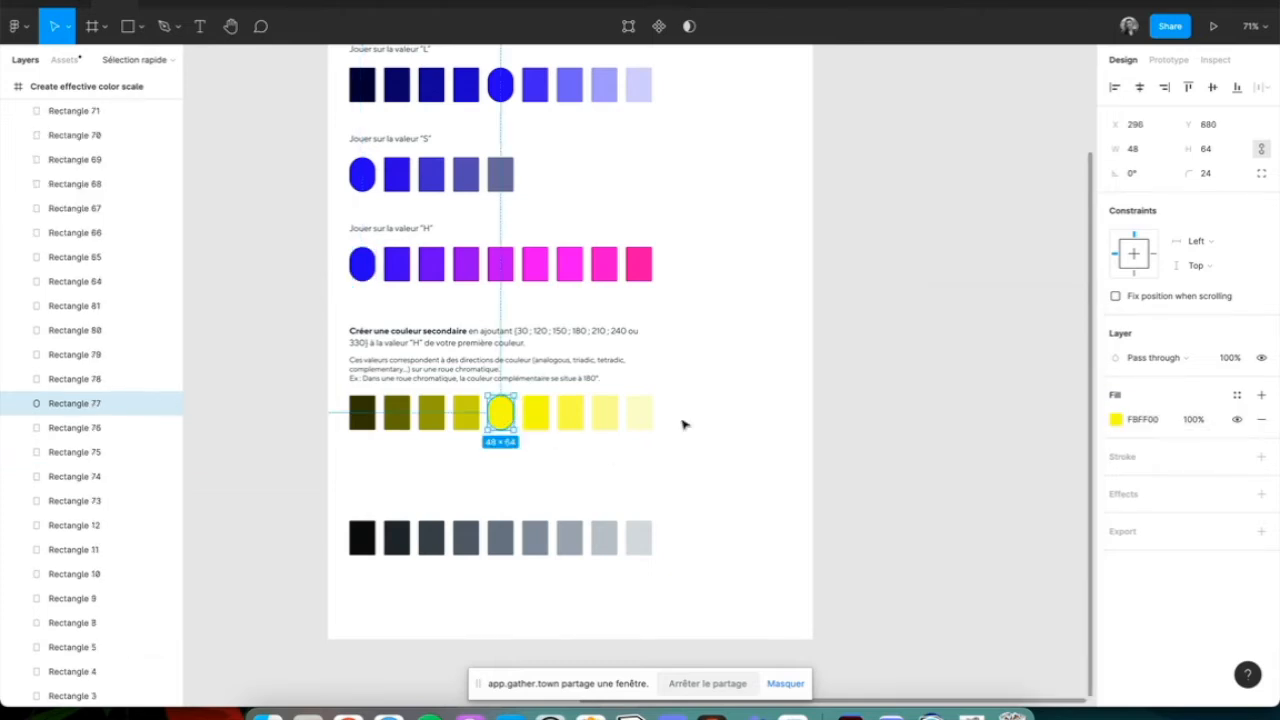
pyautogui.click(1116, 419)
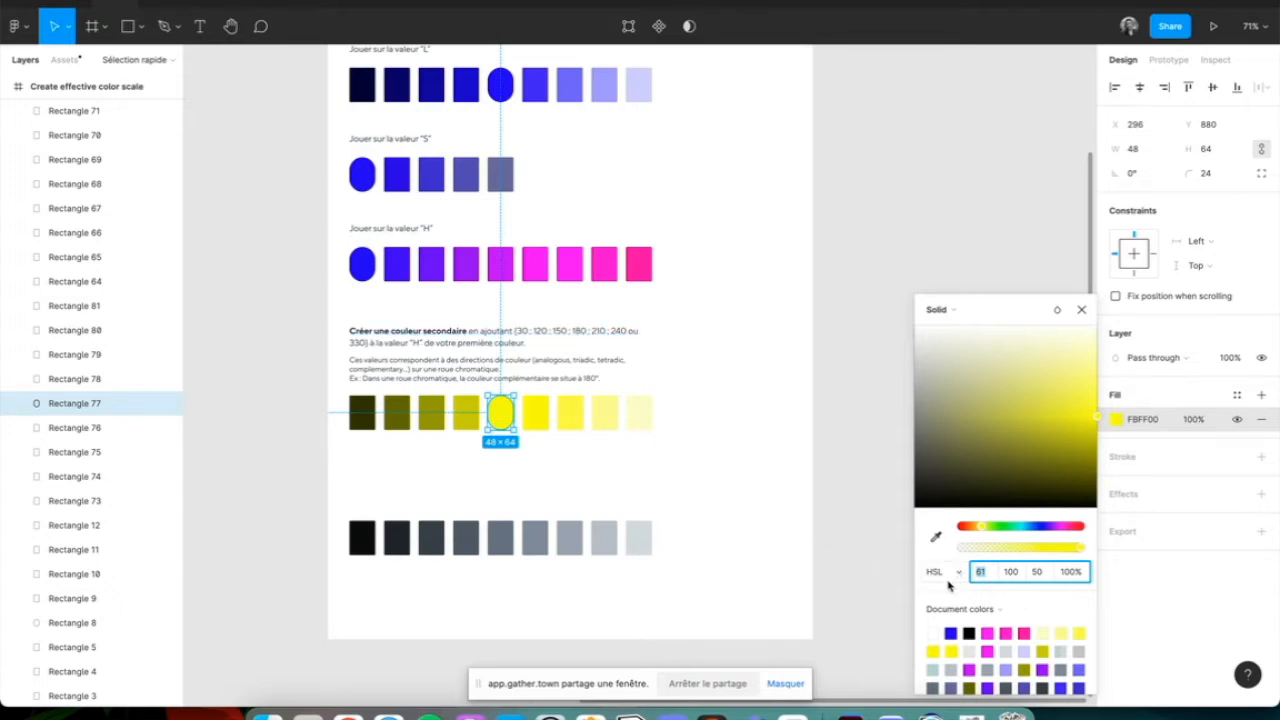
pyautogui.click(492, 490)
# Step: Examine the yellow oval and its swatches against the blue lightness scale in the "L" row
pyautogui.scroll(1, 494, 470)
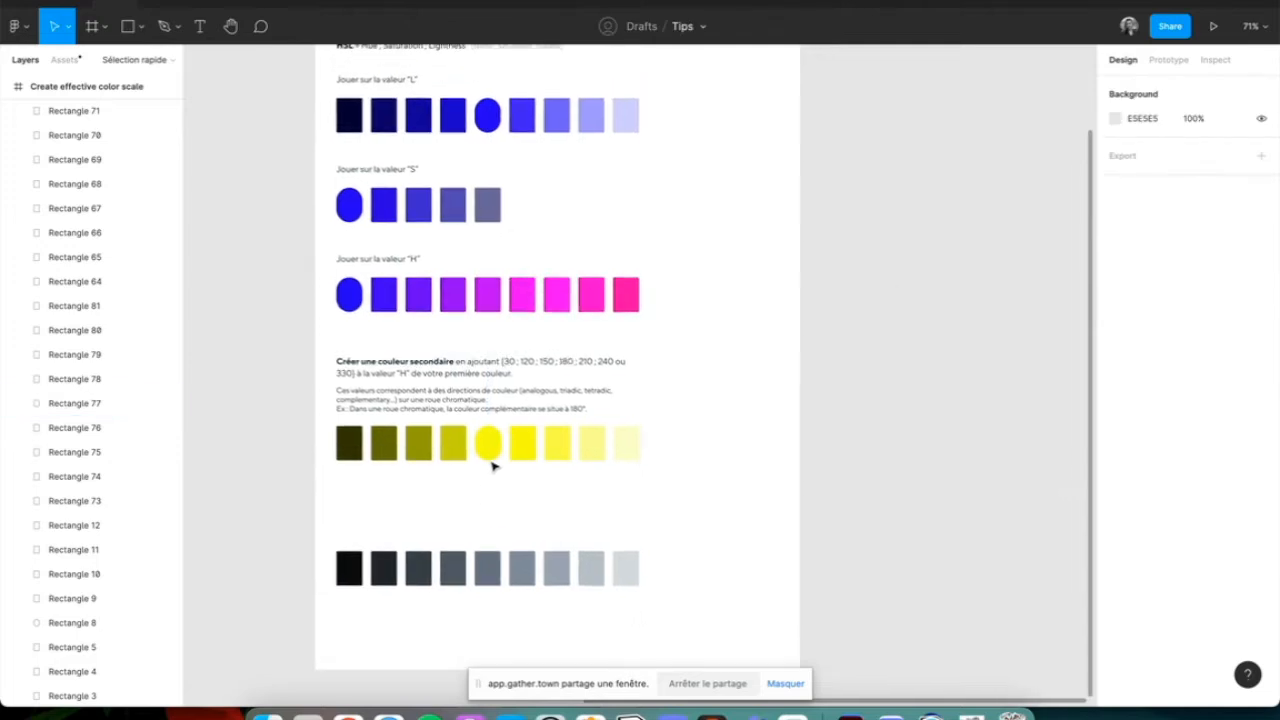
pyautogui.click(491, 458)
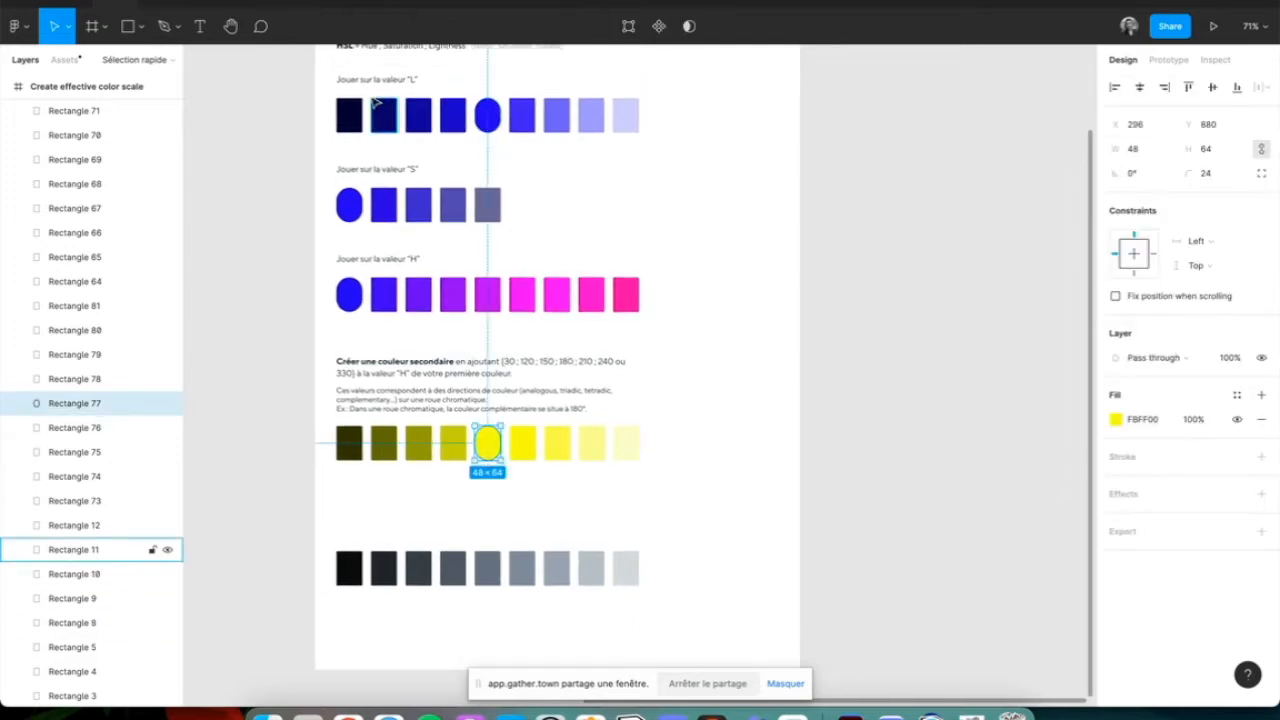
pyautogui.scroll(1, 372, 101)
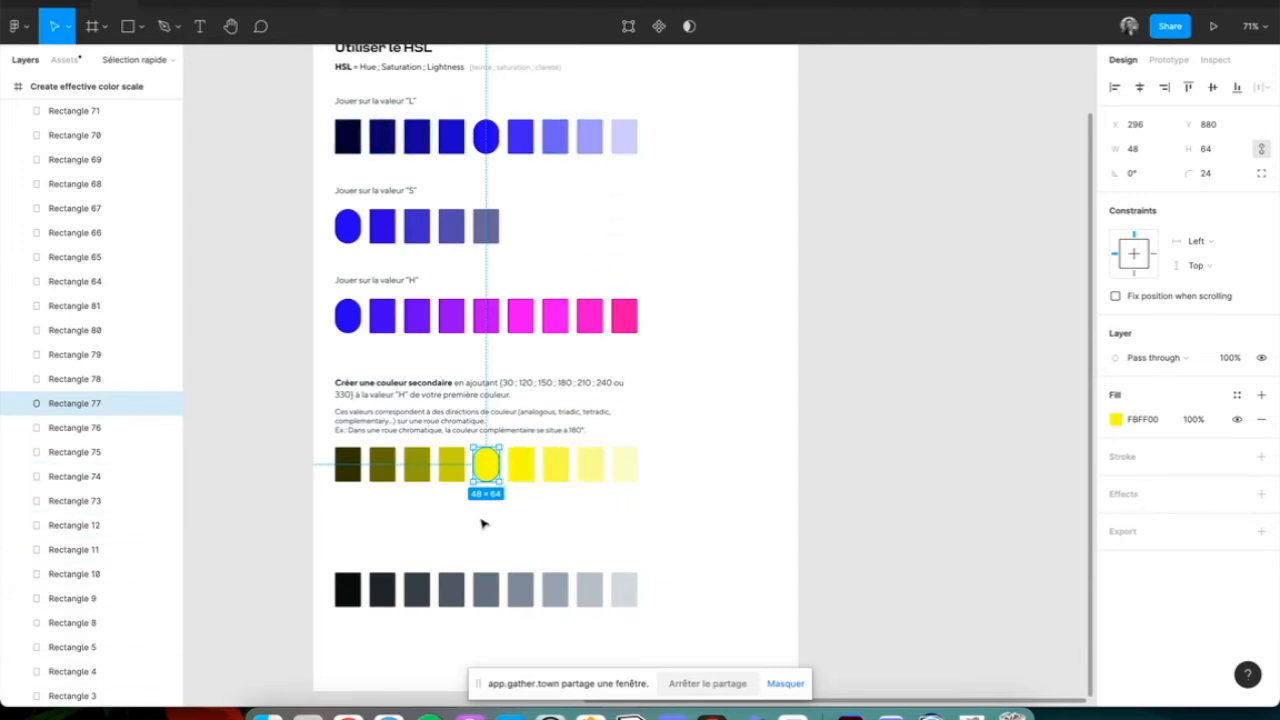
pyautogui.click(423, 526)
pyautogui.scroll(3, 423, 526)
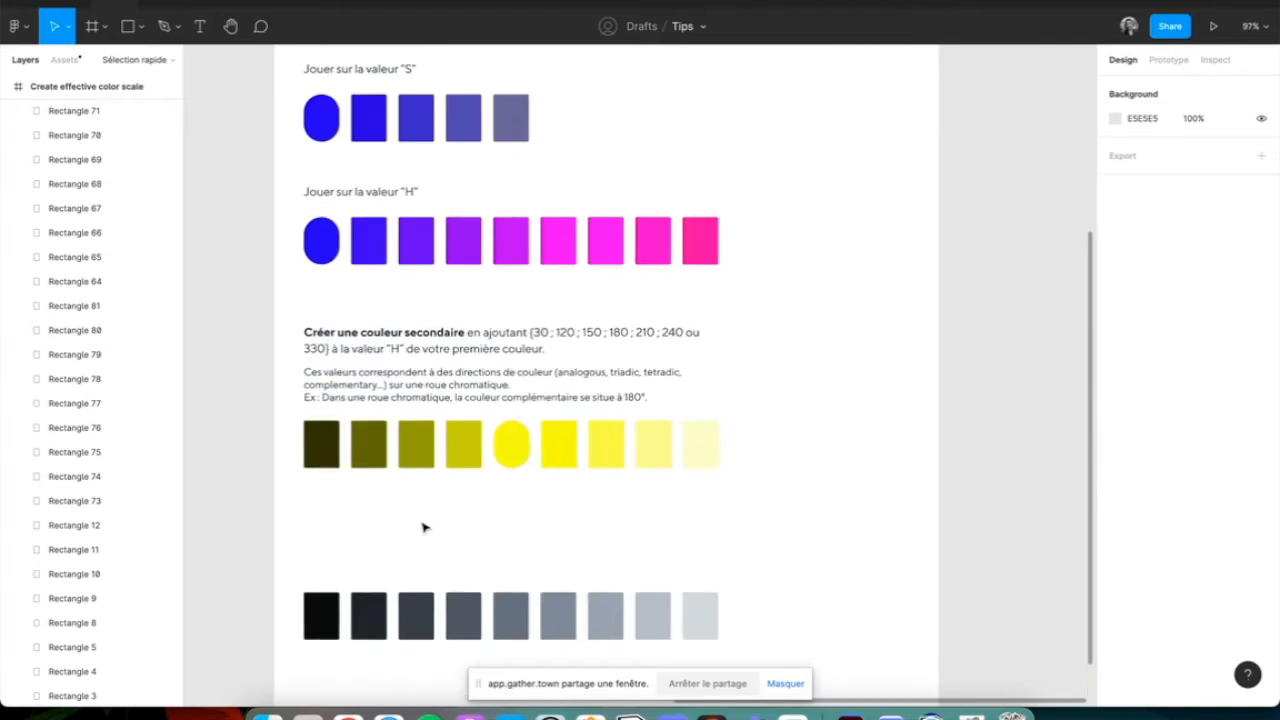
# Step: Examine the grey swatch row beneath the yellow scale and review it alongside the "L", "S" and "H" rows
pyautogui.scroll(-3, 423, 527)
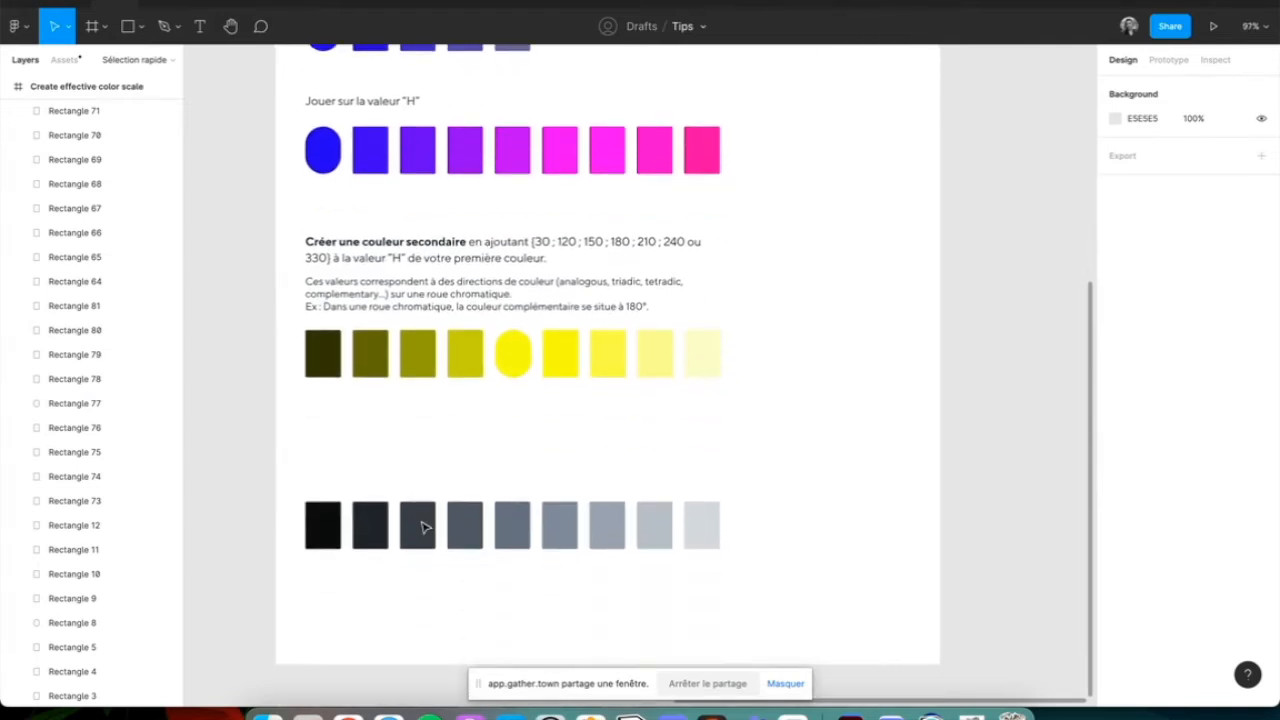
pyautogui.scroll(-2, 423, 527)
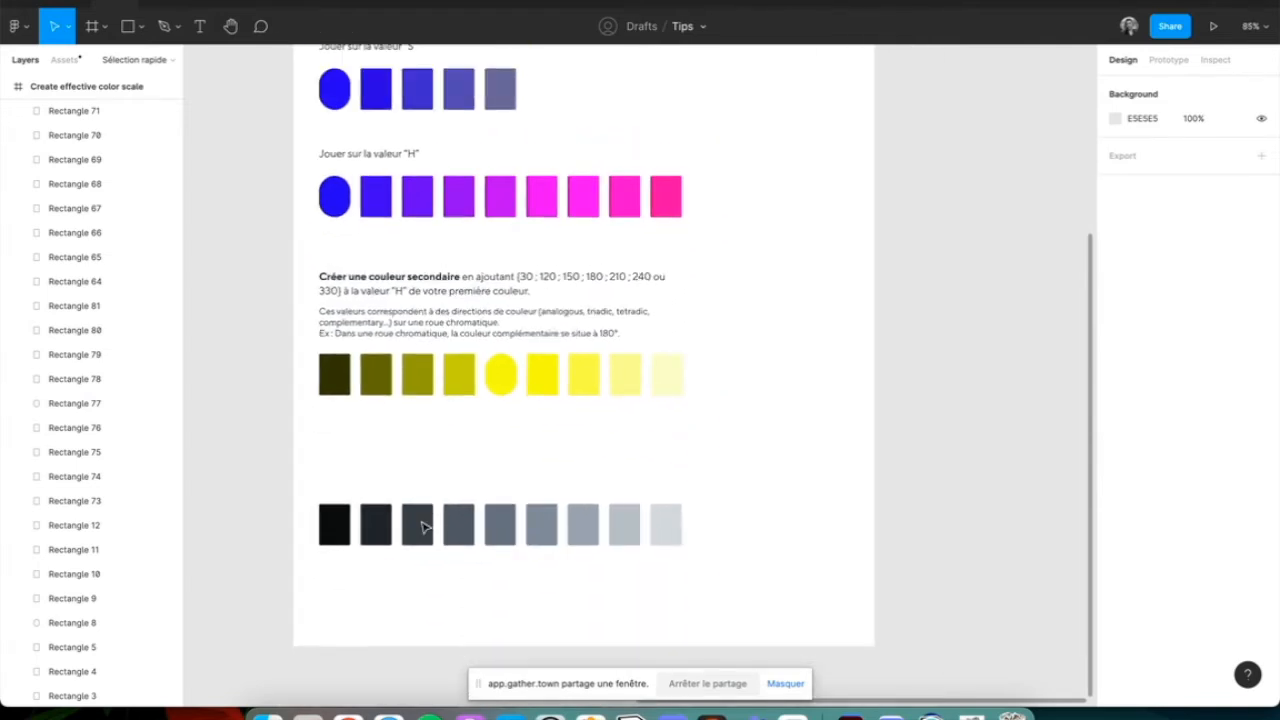
pyautogui.scroll(-1, 423, 527)
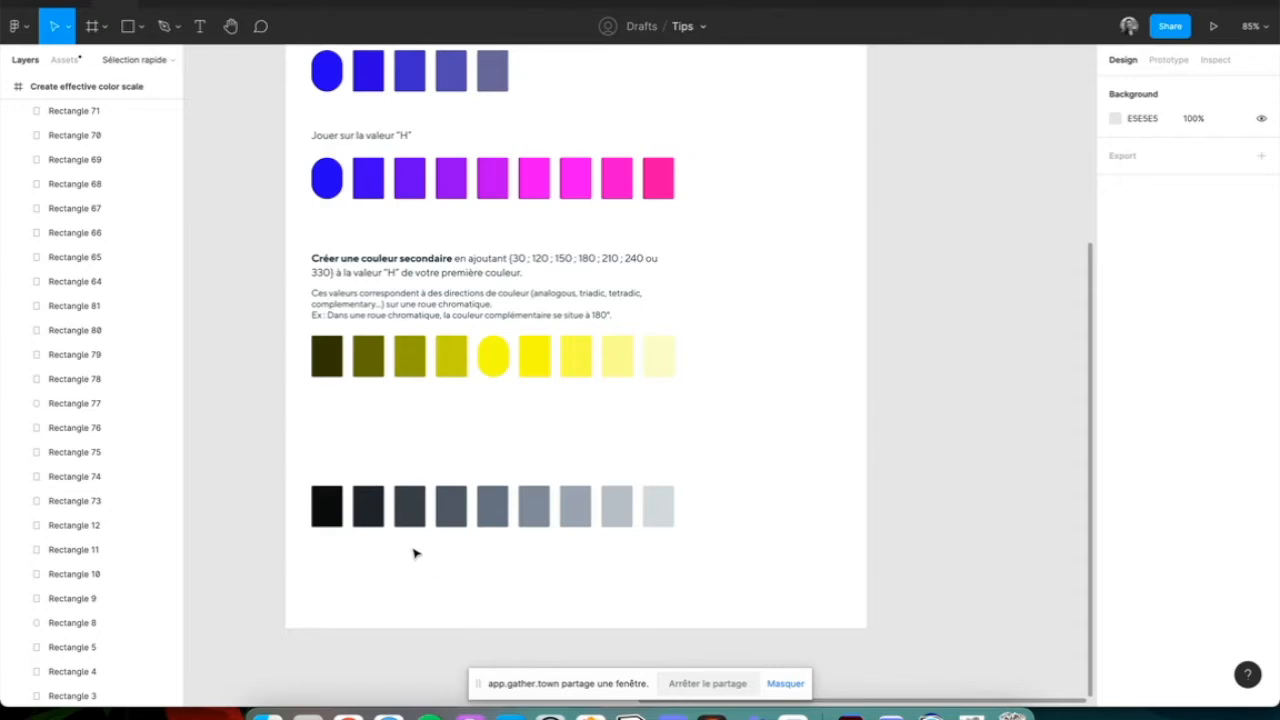
pyautogui.scroll(3, 414, 554)
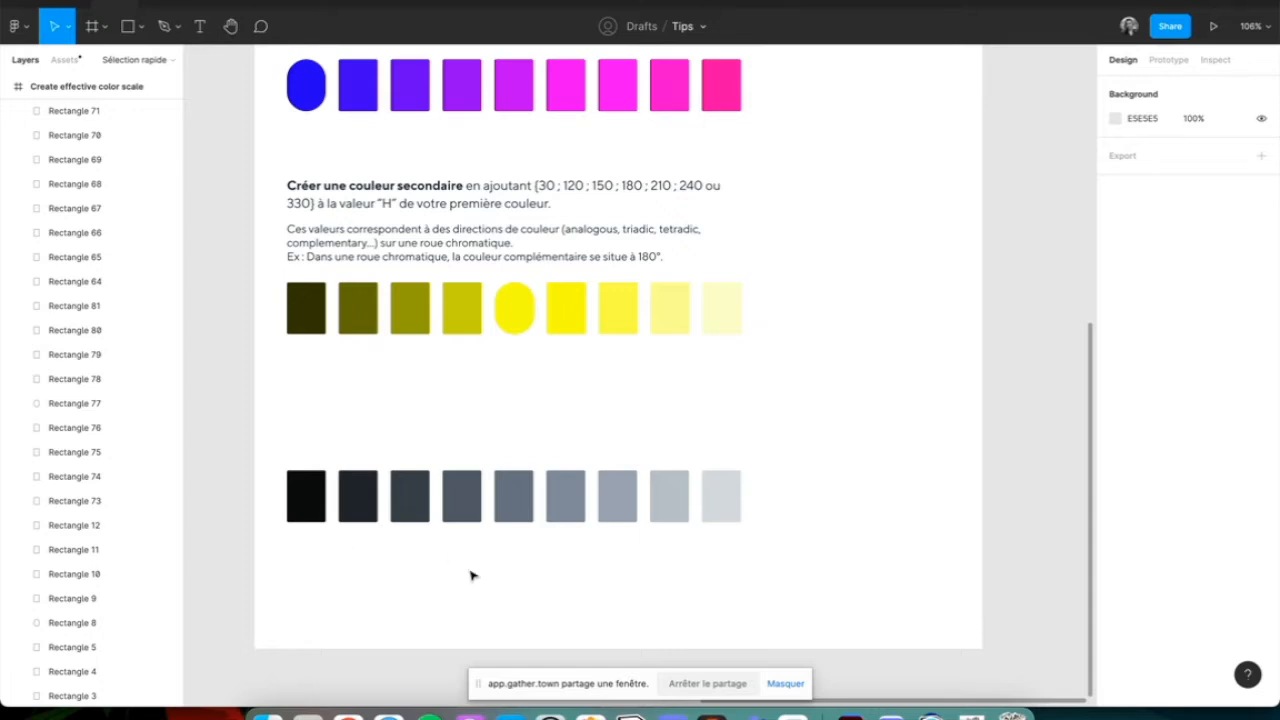
pyautogui.scroll(1, 473, 575)
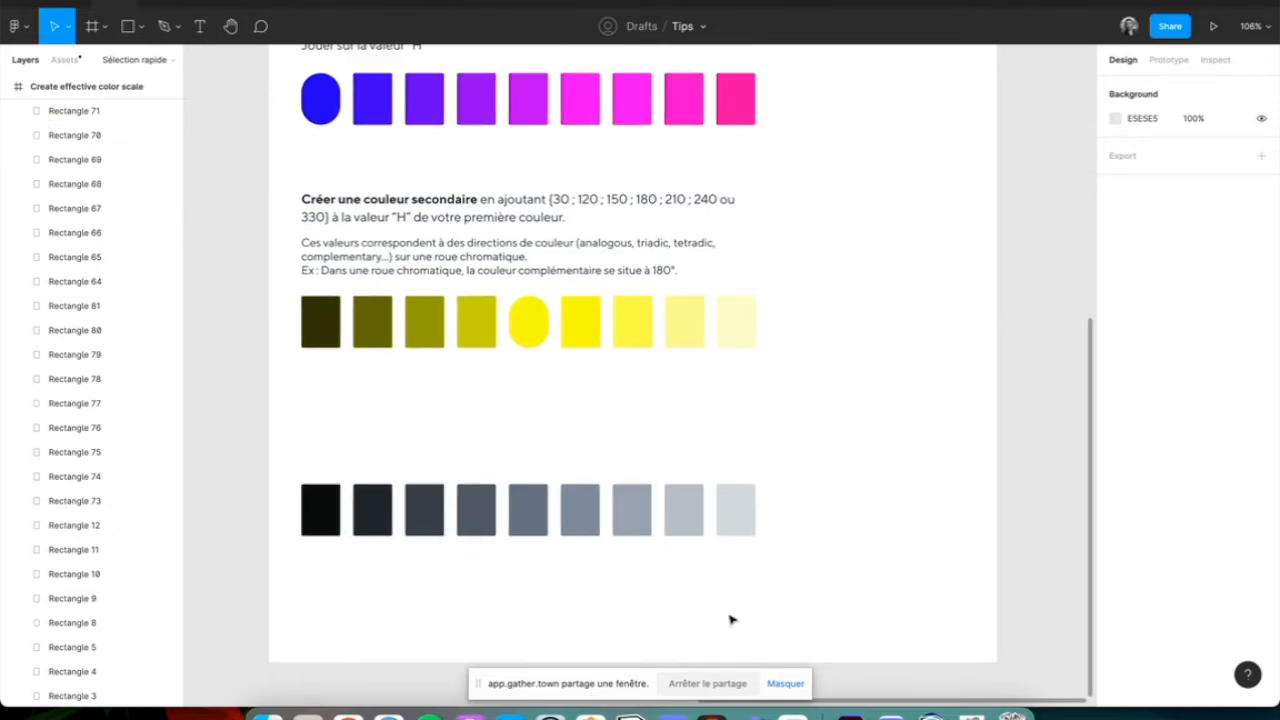
pyautogui.scroll(-3, 655, 599)
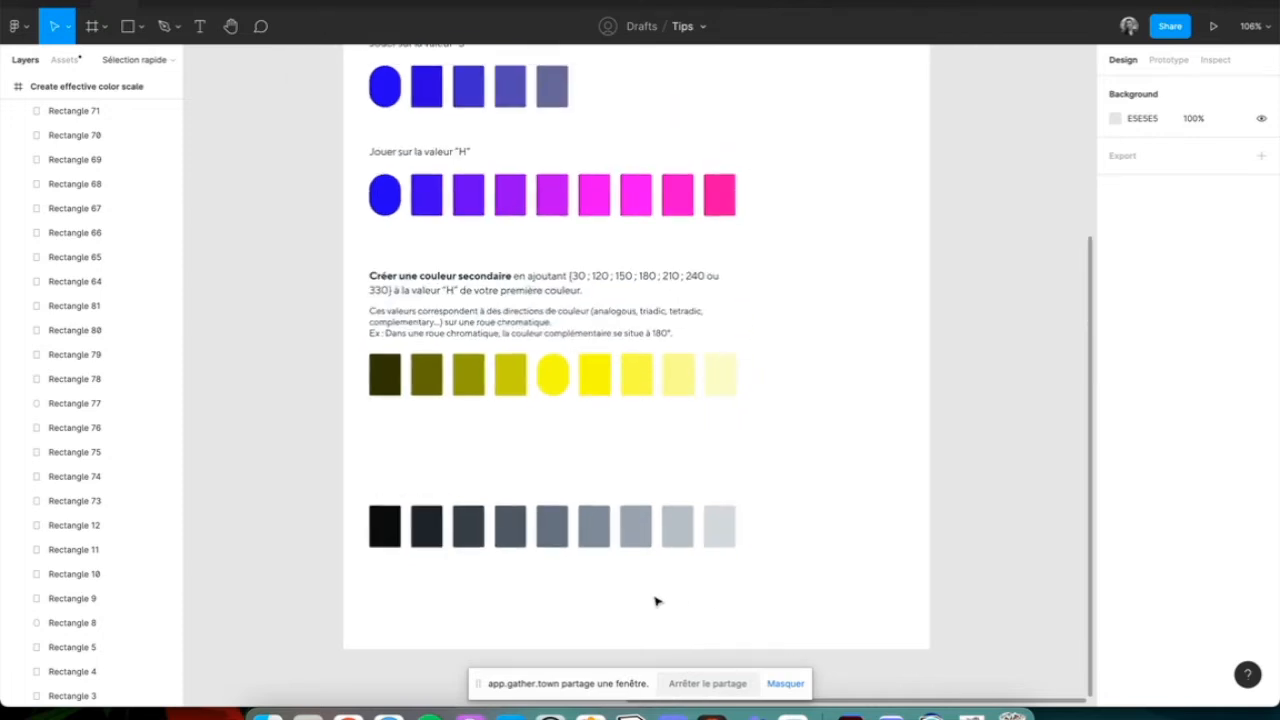
pyautogui.scroll(4, 657, 601)
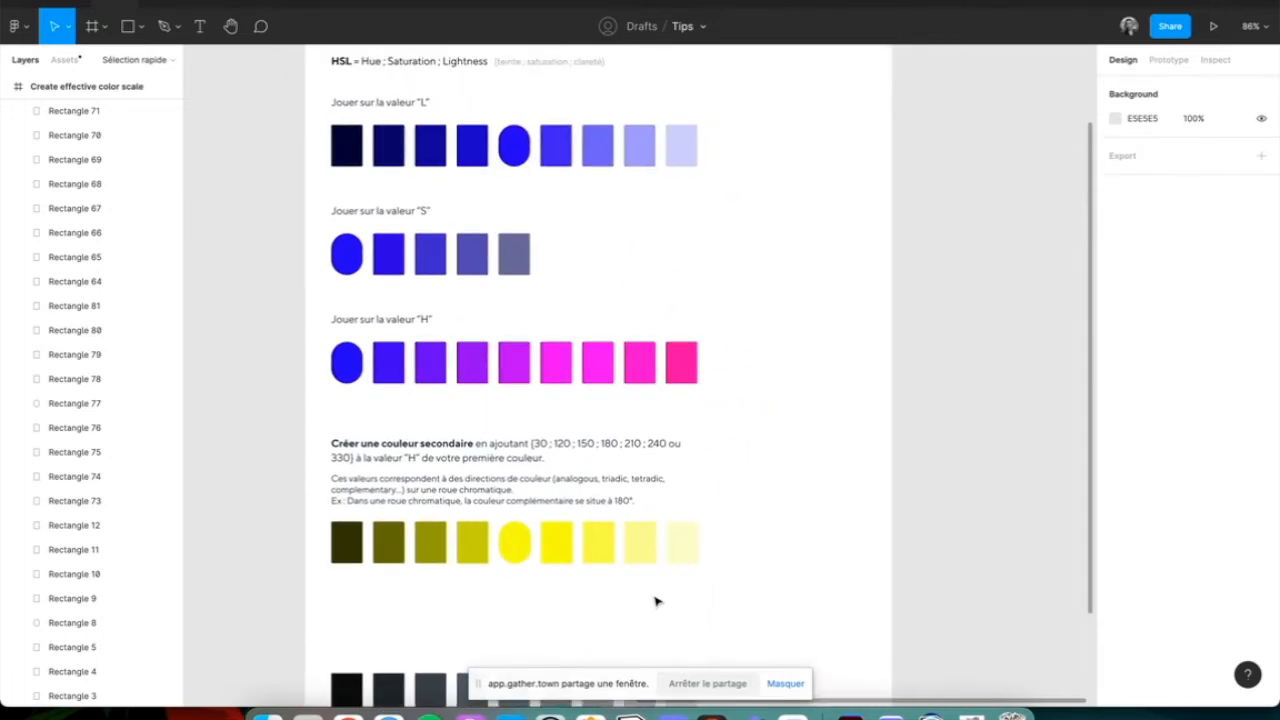
pyautogui.scroll(-4, 657, 601)
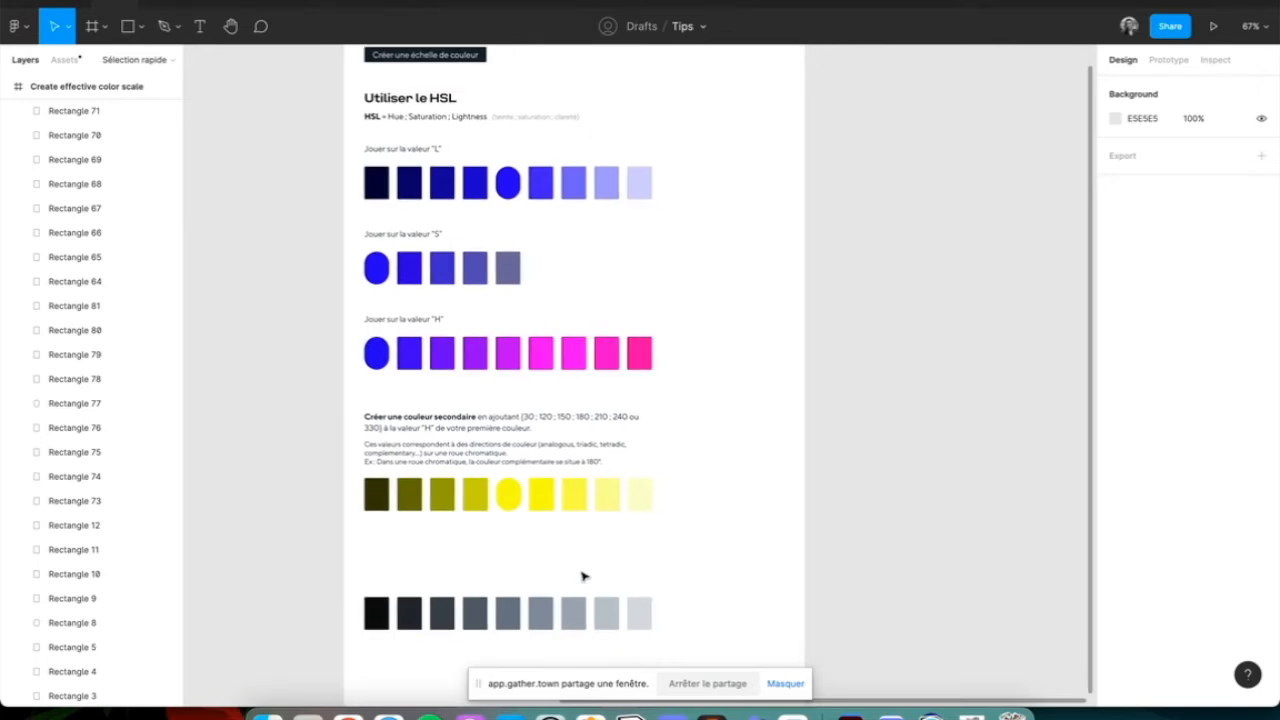
# Step: Switch to the Gather meeting in Google Chrome to check the participants and return to the Figma colour scale file
pyautogui.click(339, 713)
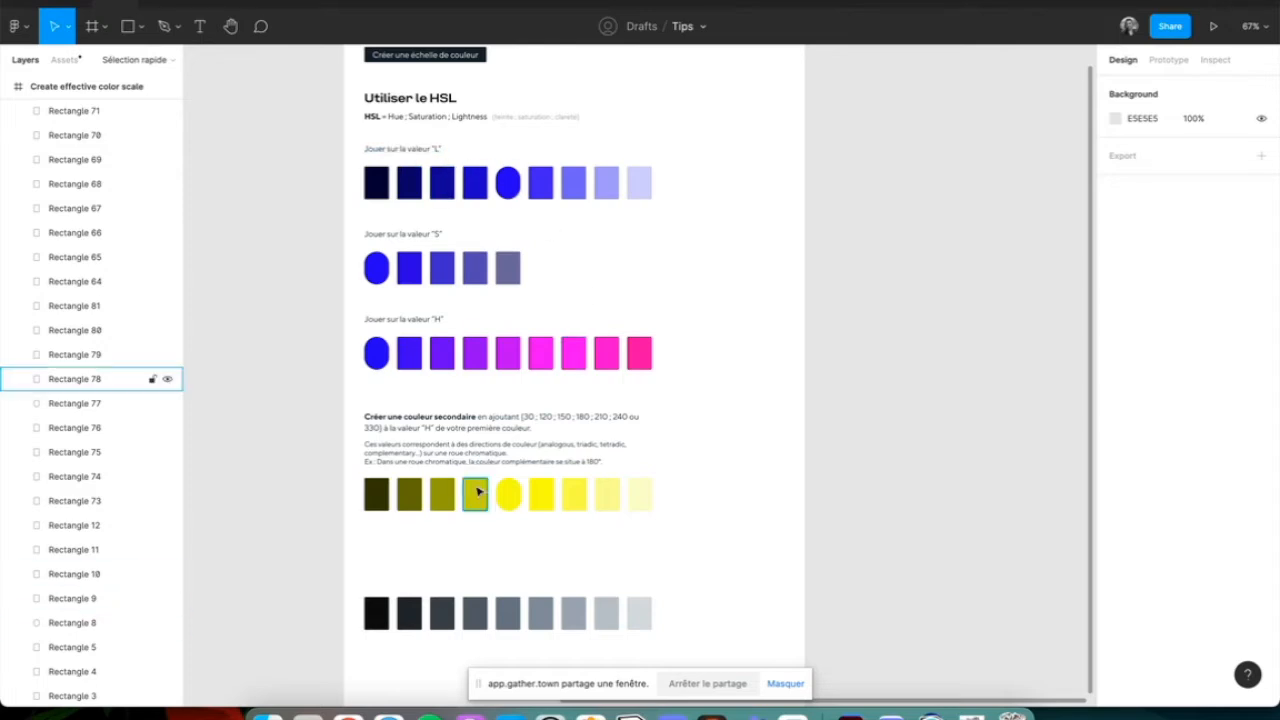
pyautogui.scroll(-1, 478, 488)
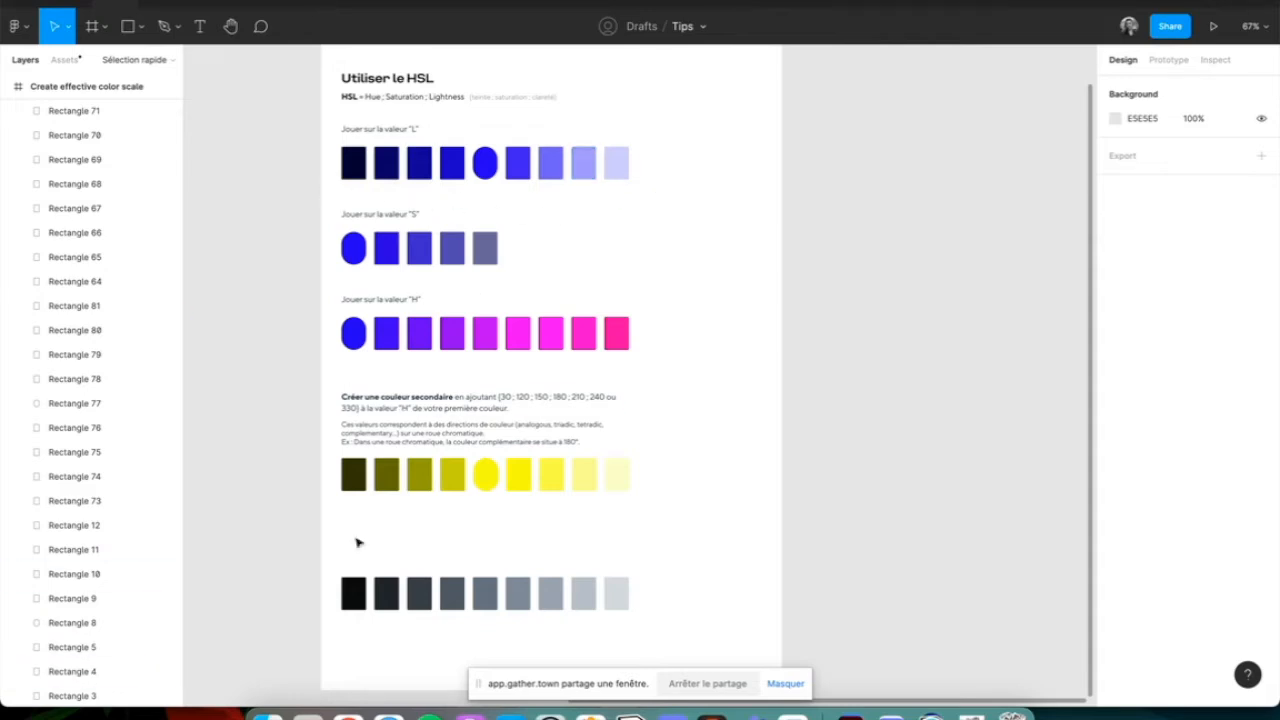
pyautogui.click(344, 712)
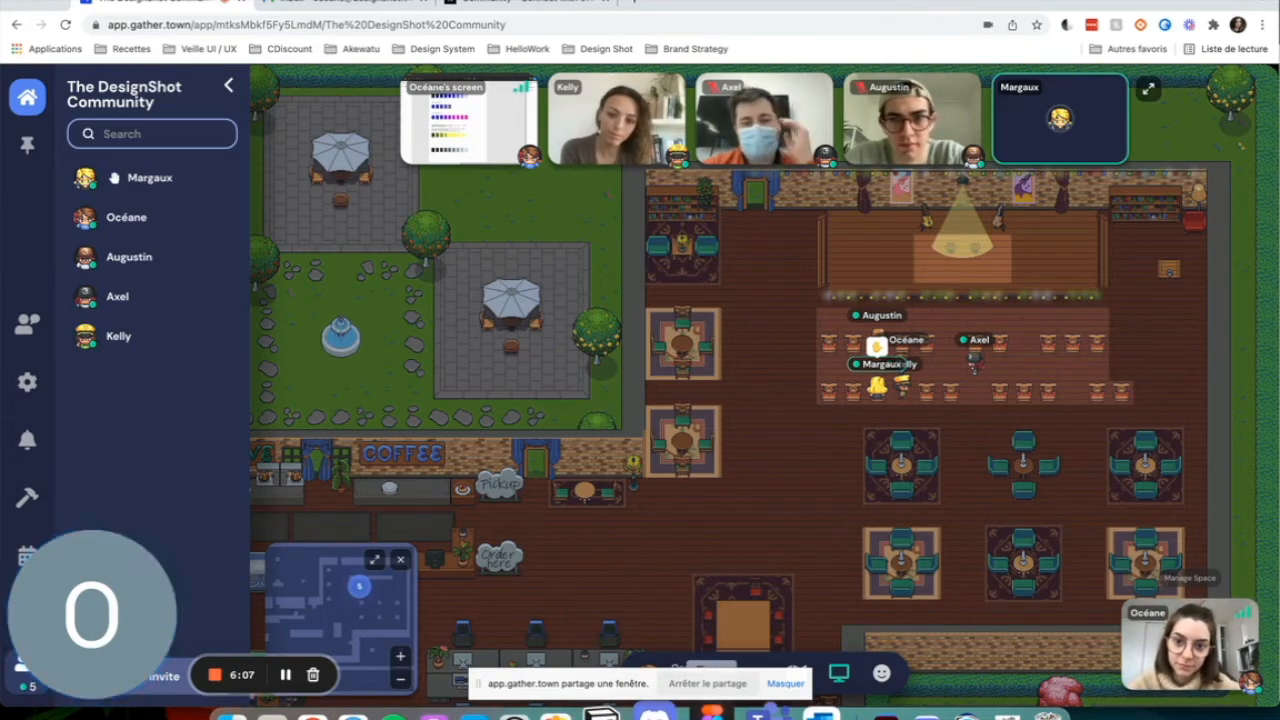
pyautogui.press('super+Tab')
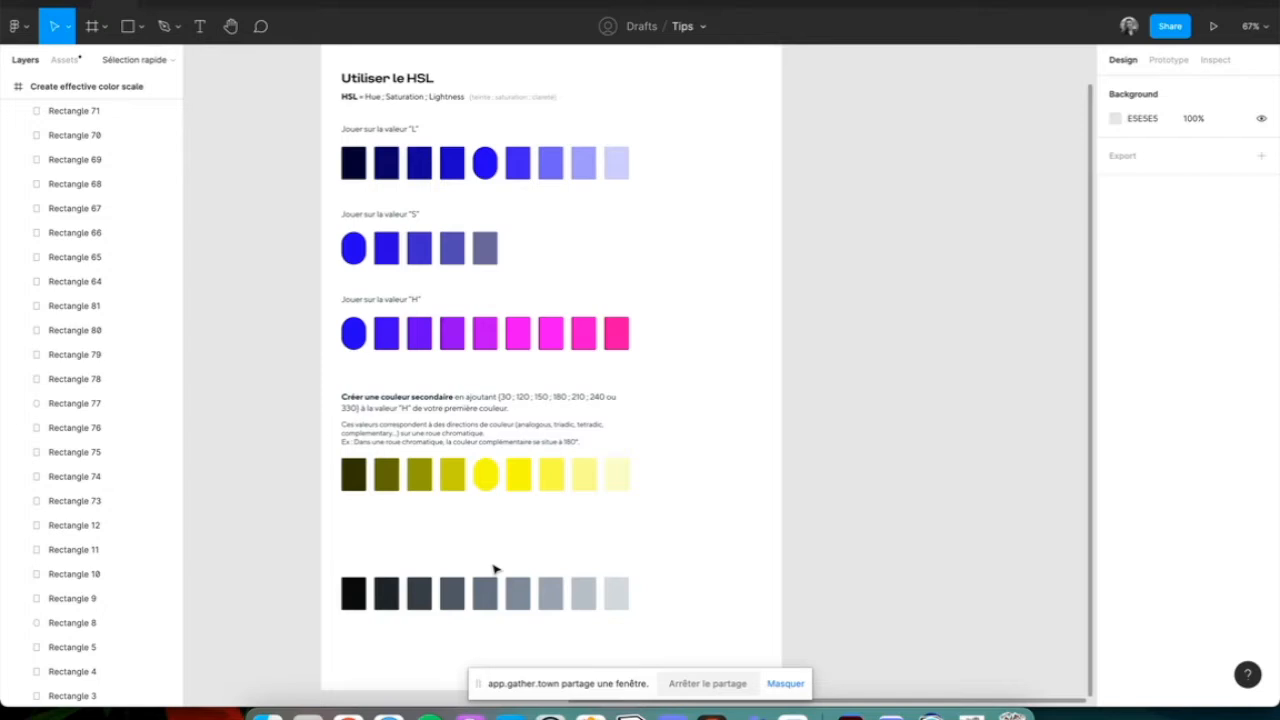
# Step: Duplicate the blue oval of the "L" row and place the copy directly beneath the yellow oval, at Y 956
pyautogui.hscroll(-3, 493, 569)
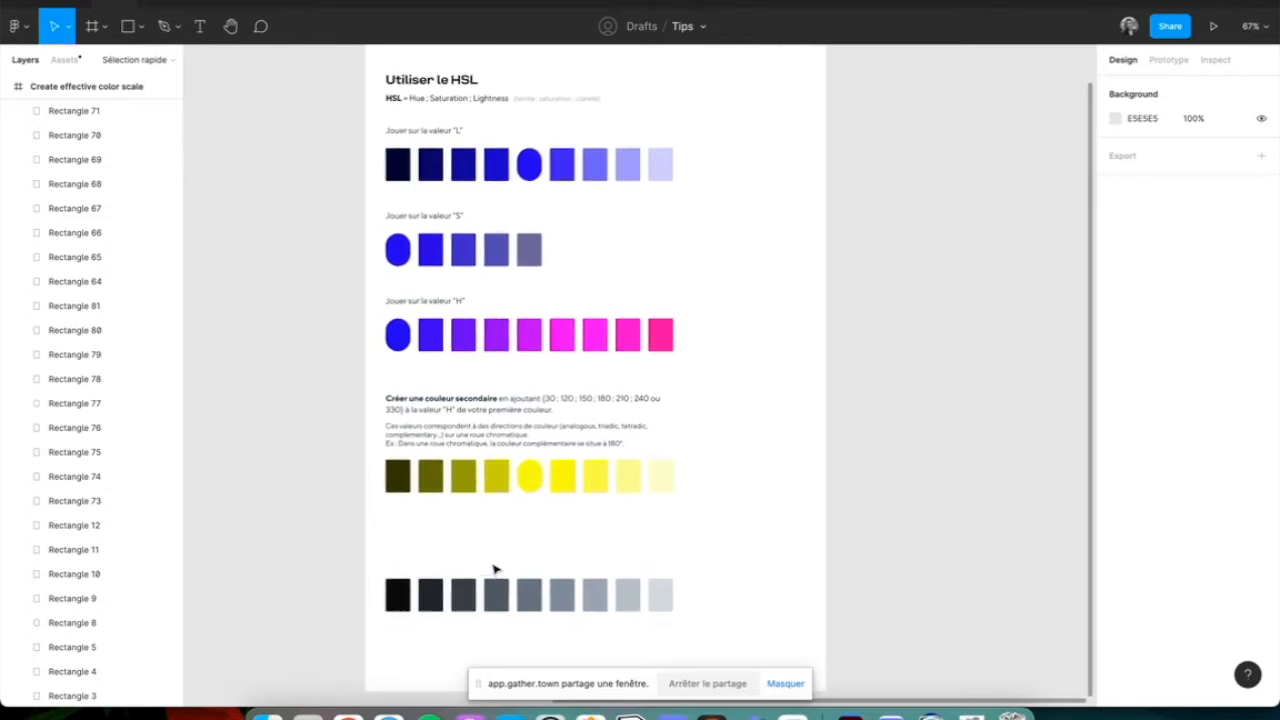
pyautogui.click(536, 168)
pyautogui.moveTo(536, 168); pyautogui.dragTo(534, 528)
pyautogui.scroll(3, 535, 513)
pyautogui.scroll(-3, 1040, 480)
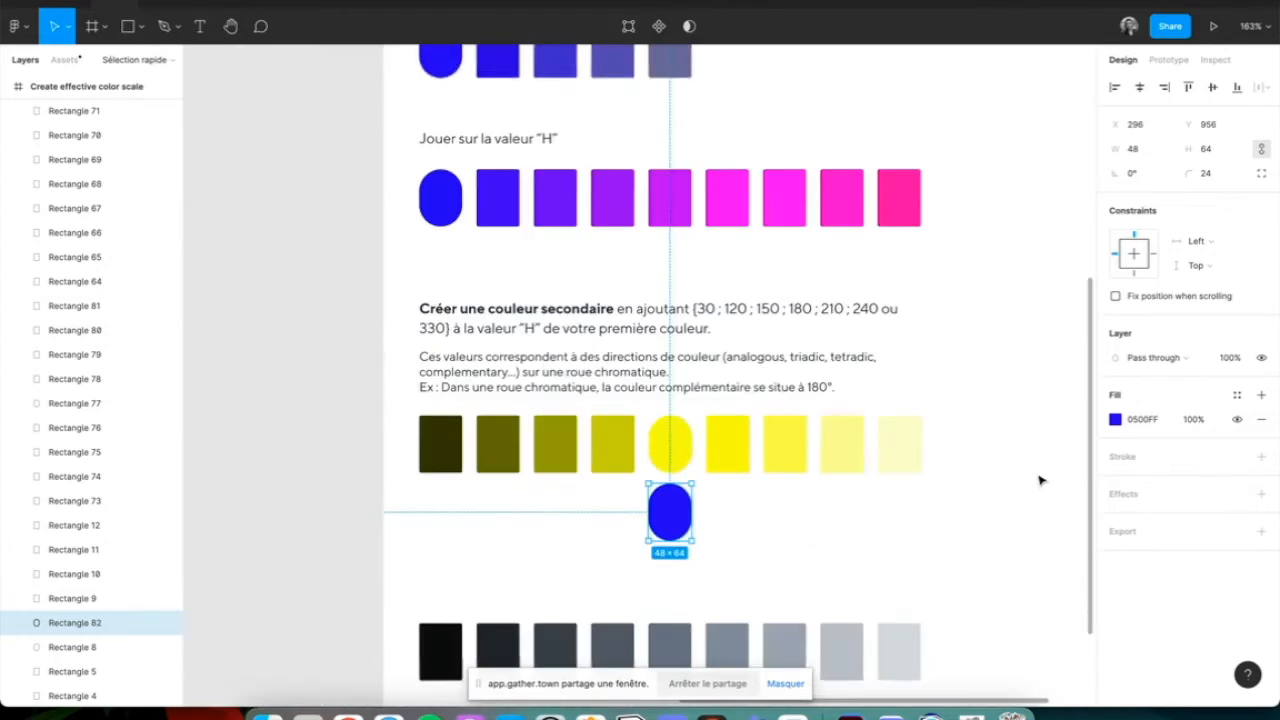
# Step: Compare the HSL hue of the duplicated blue oval with that of the yellow oval above it
pyautogui.click(1115, 422)
pyautogui.click(984, 574)
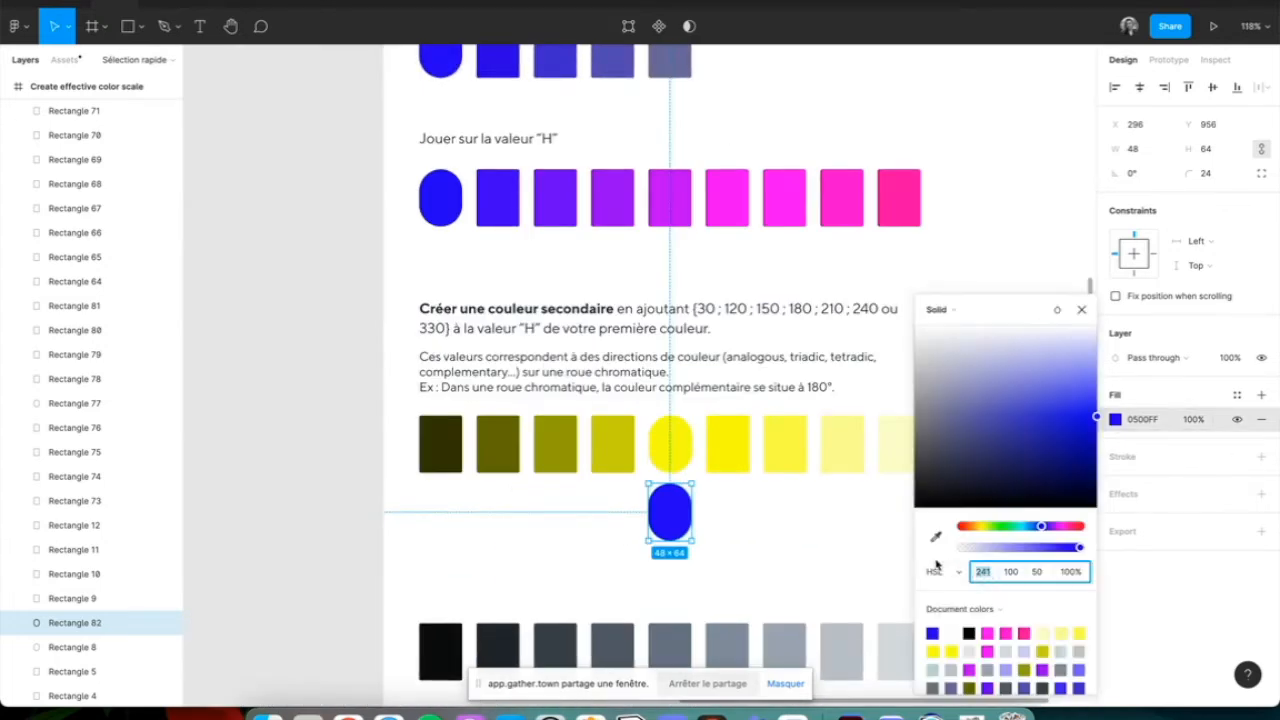
pyautogui.click(669, 440)
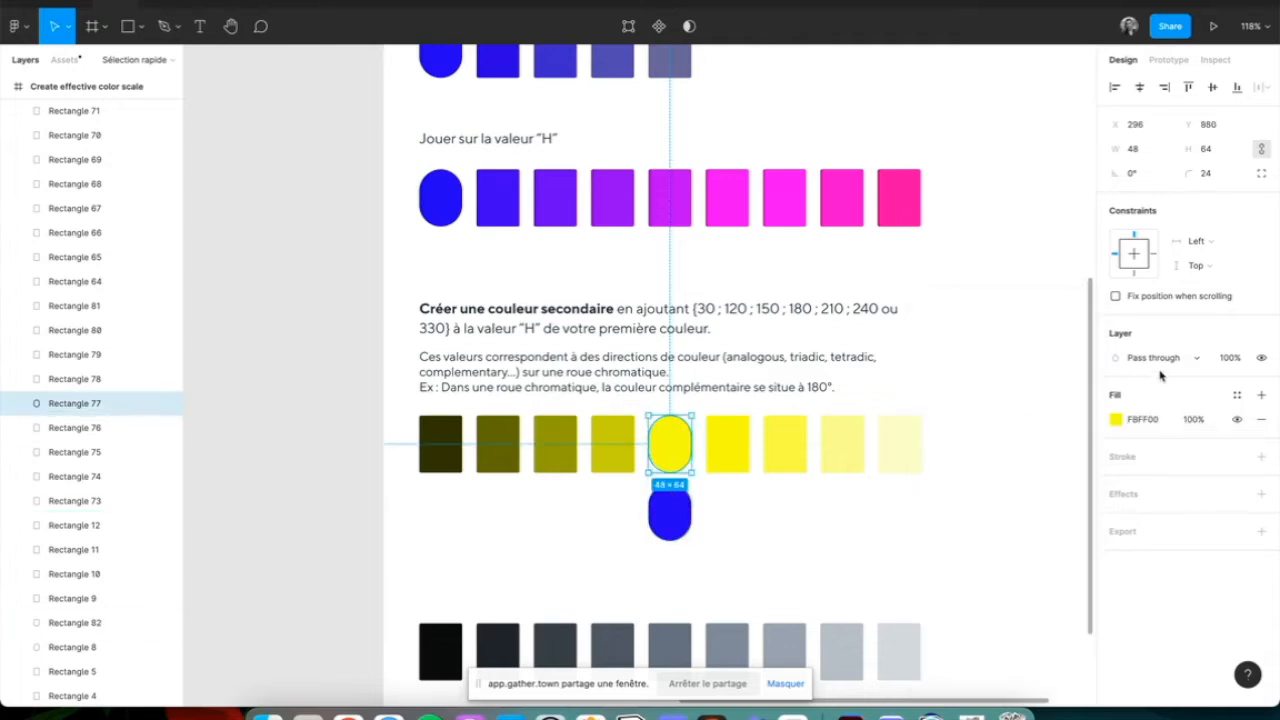
pyautogui.click(1114, 420)
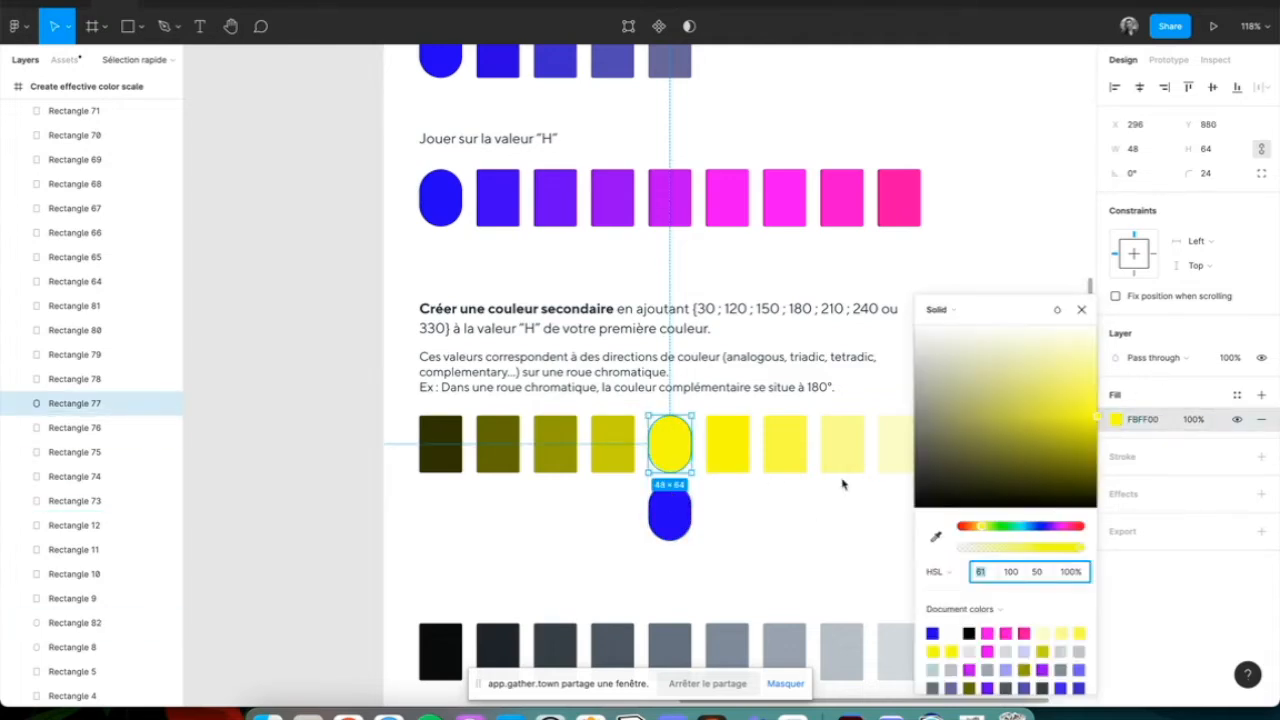
# Step: Set the hue of the duplicated blue oval to 61 and deselect it
pyautogui.click(669, 513)
pyautogui.click(1114, 421)
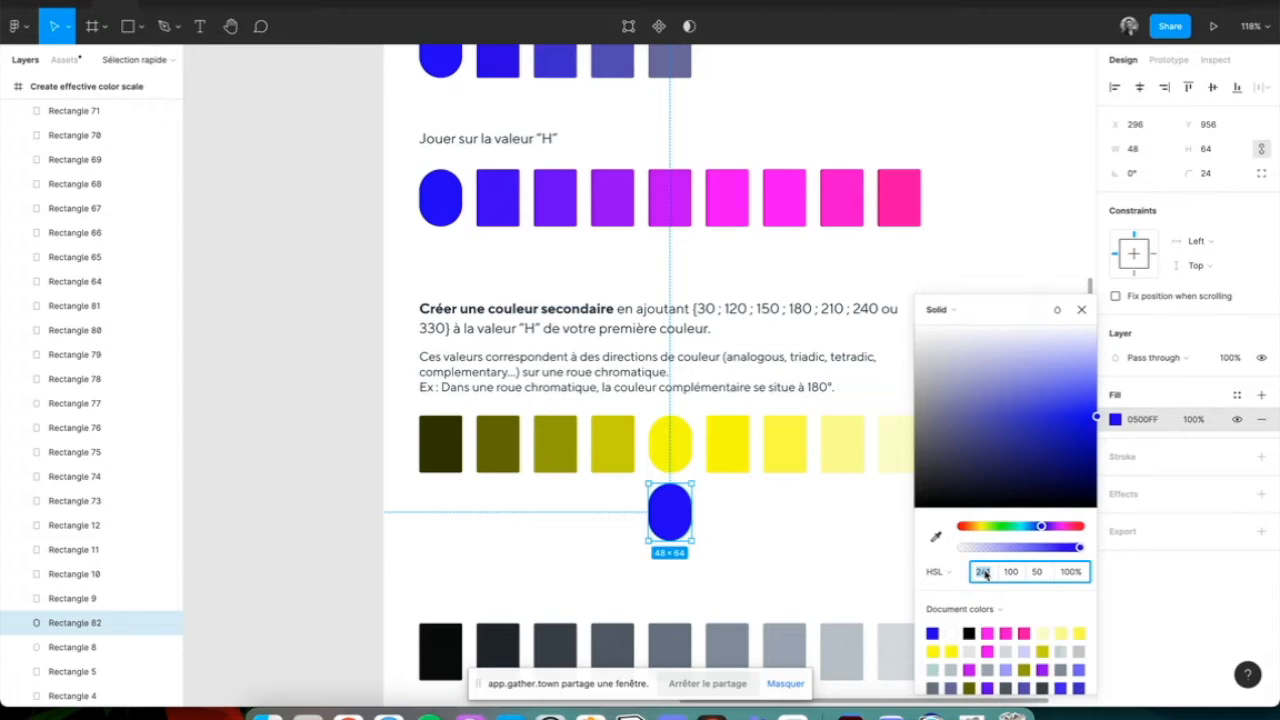
pyautogui.write('61')
pyautogui.press('Return')
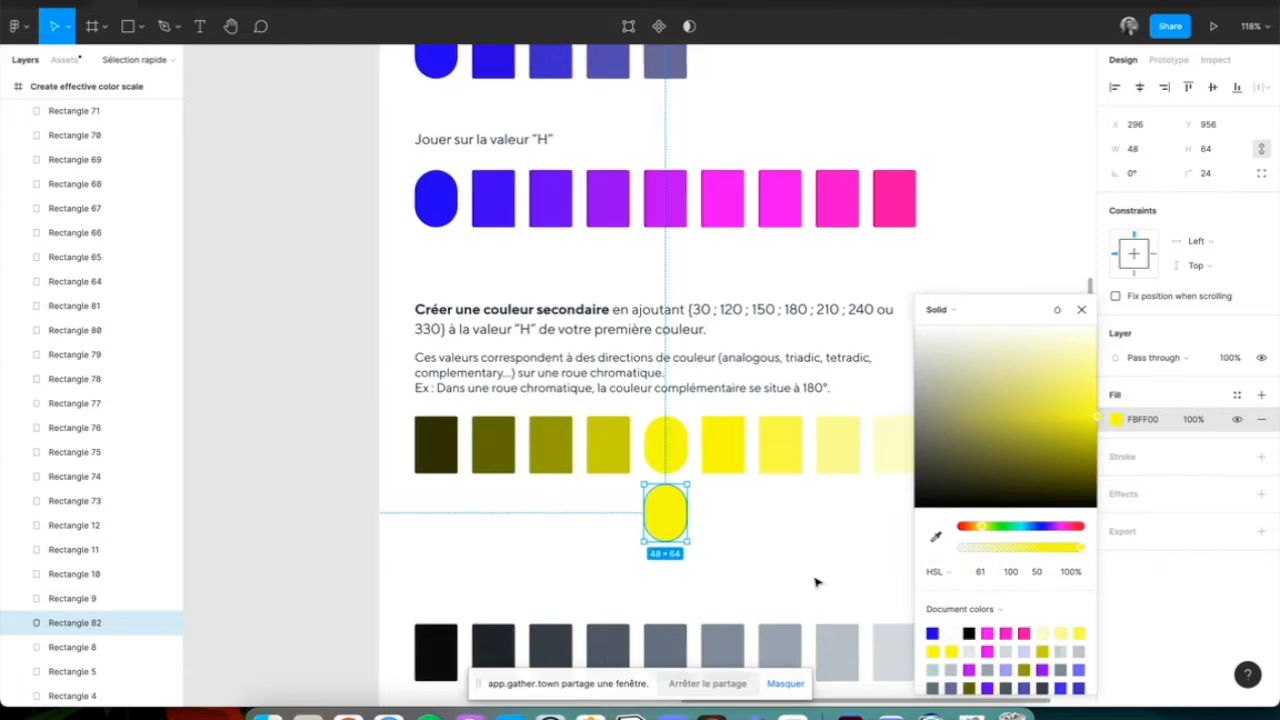
pyautogui.hscroll(2, 750, 568)
pyautogui.click(684, 552)
pyautogui.scroll(-5, 684, 552)
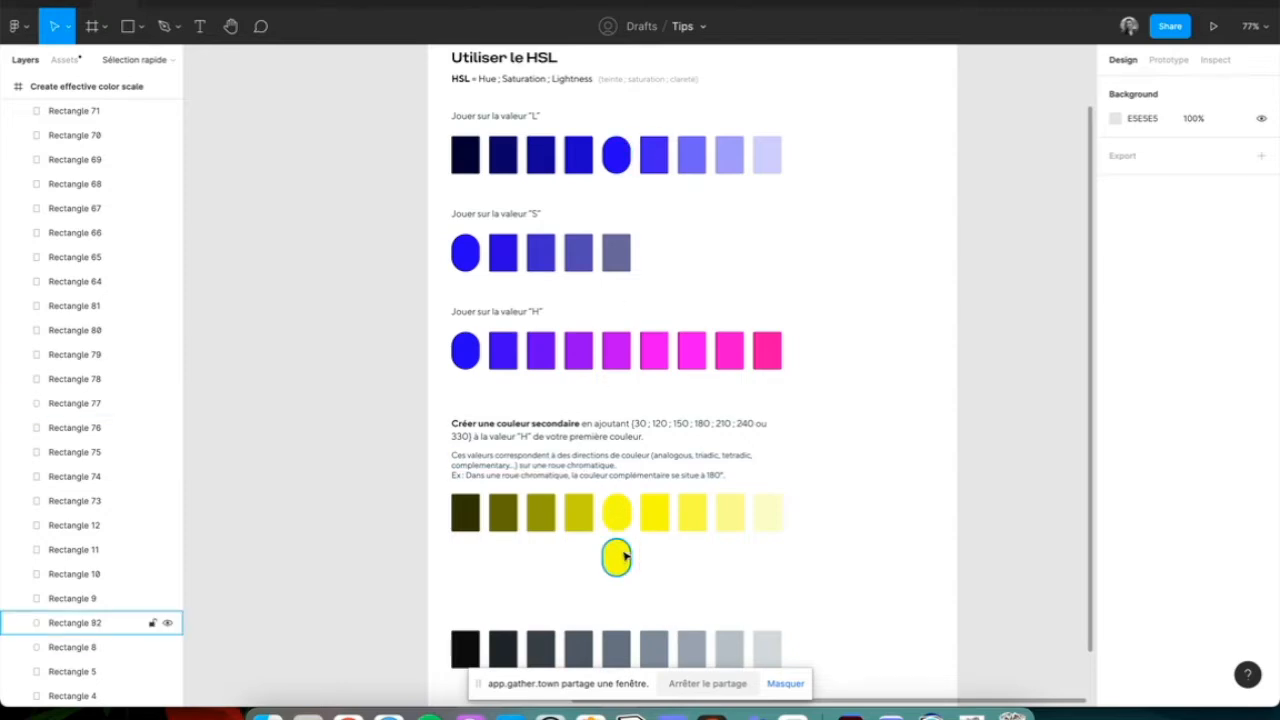
pyautogui.hscroll(2, 623, 557)
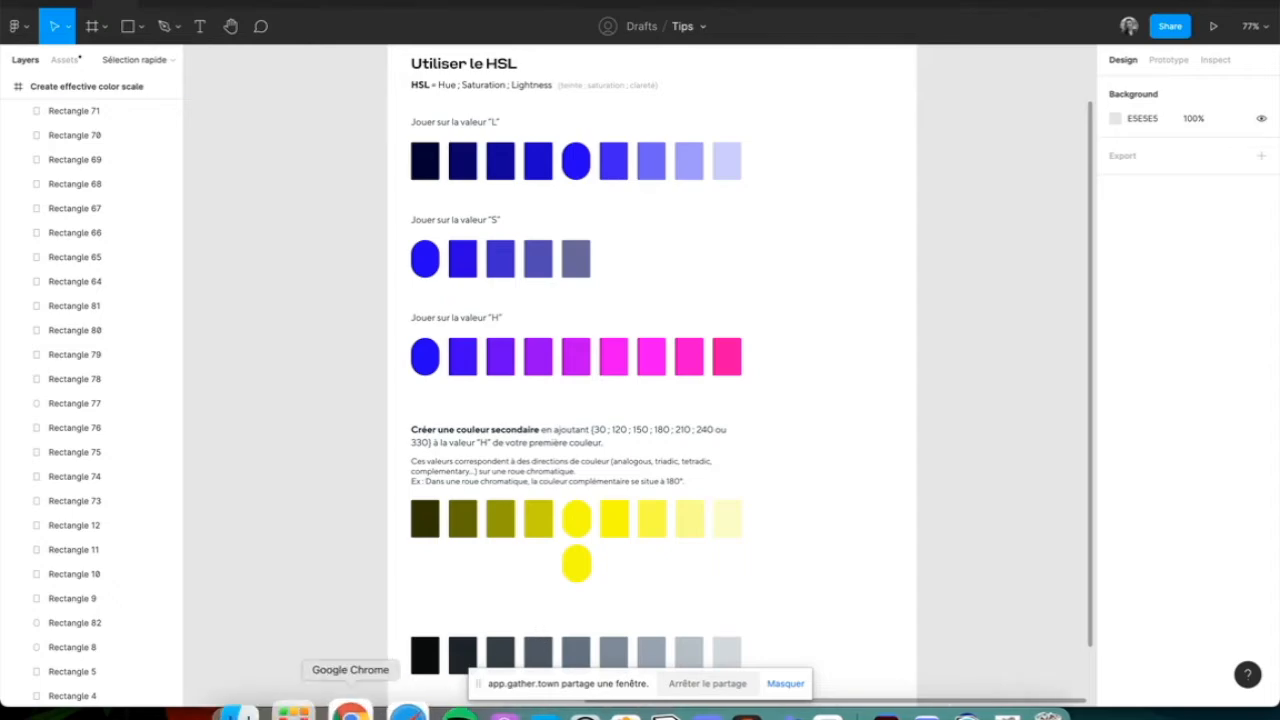
# Step: Check the Gather meeting in Google Chrome again and return to the yellow and grey scales in Figma
pyautogui.click(350, 712)
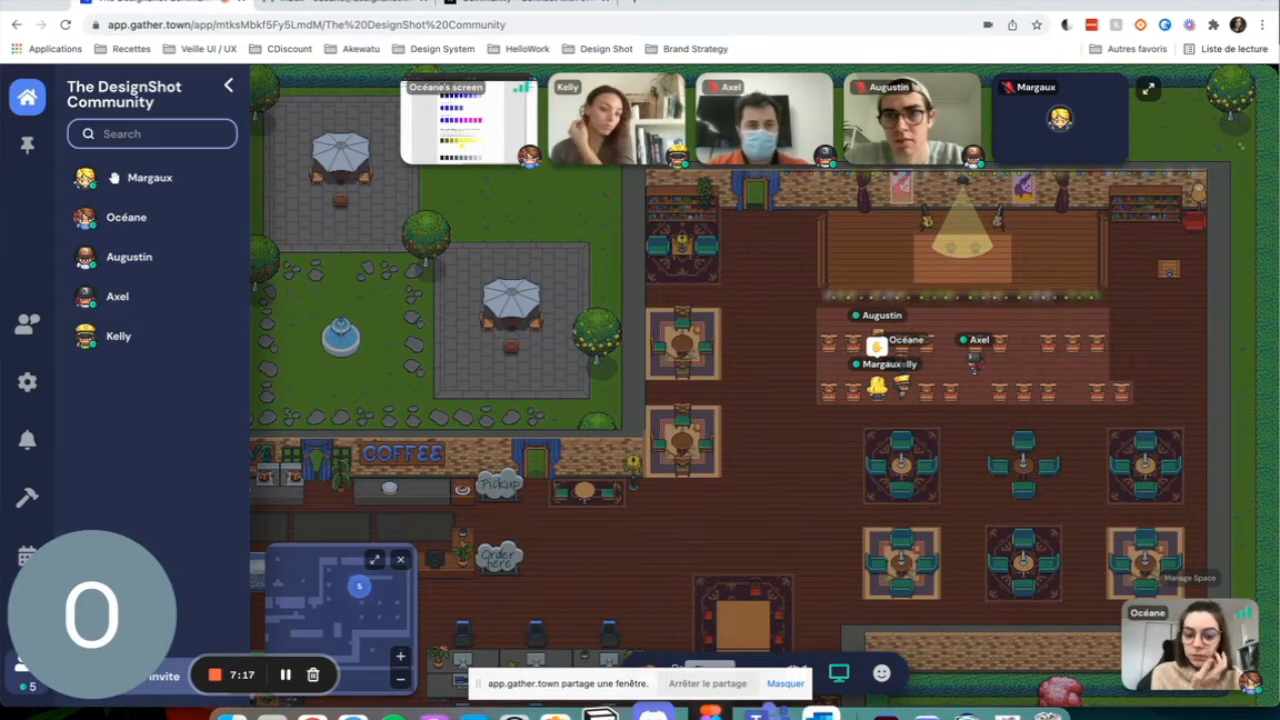
pyautogui.click(710, 713)
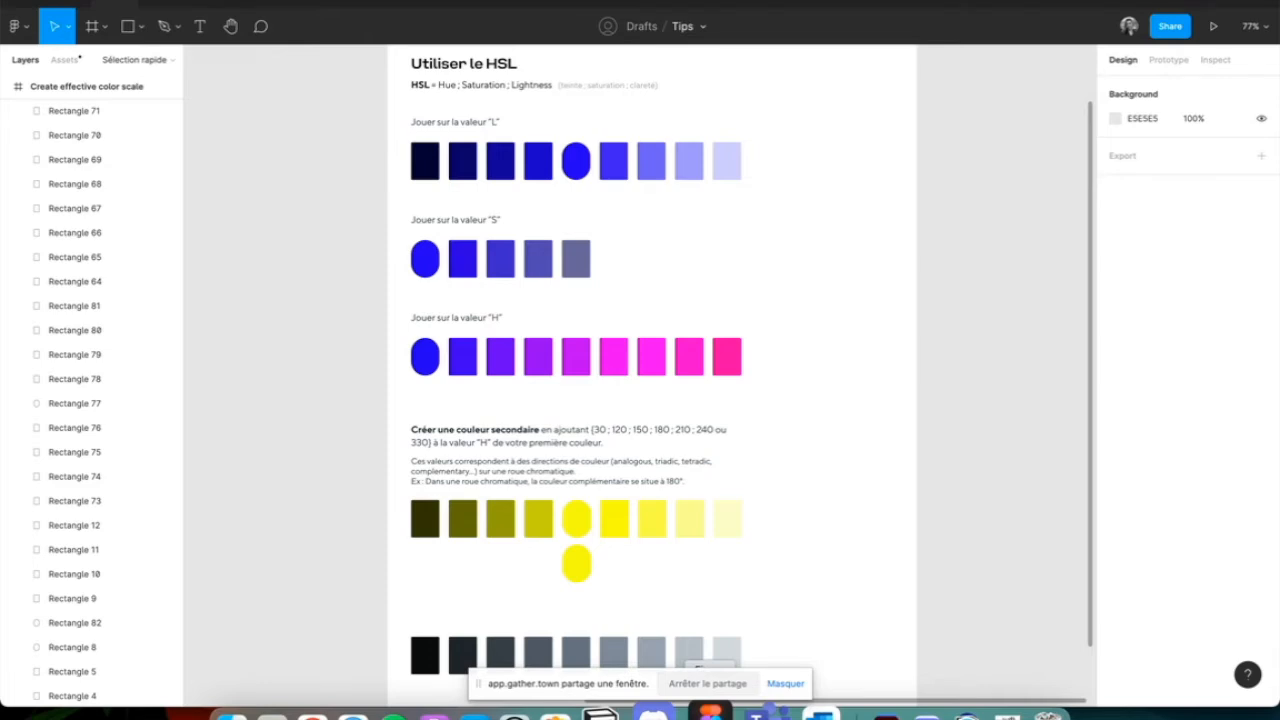
pyautogui.scroll(-3, 797, 589)
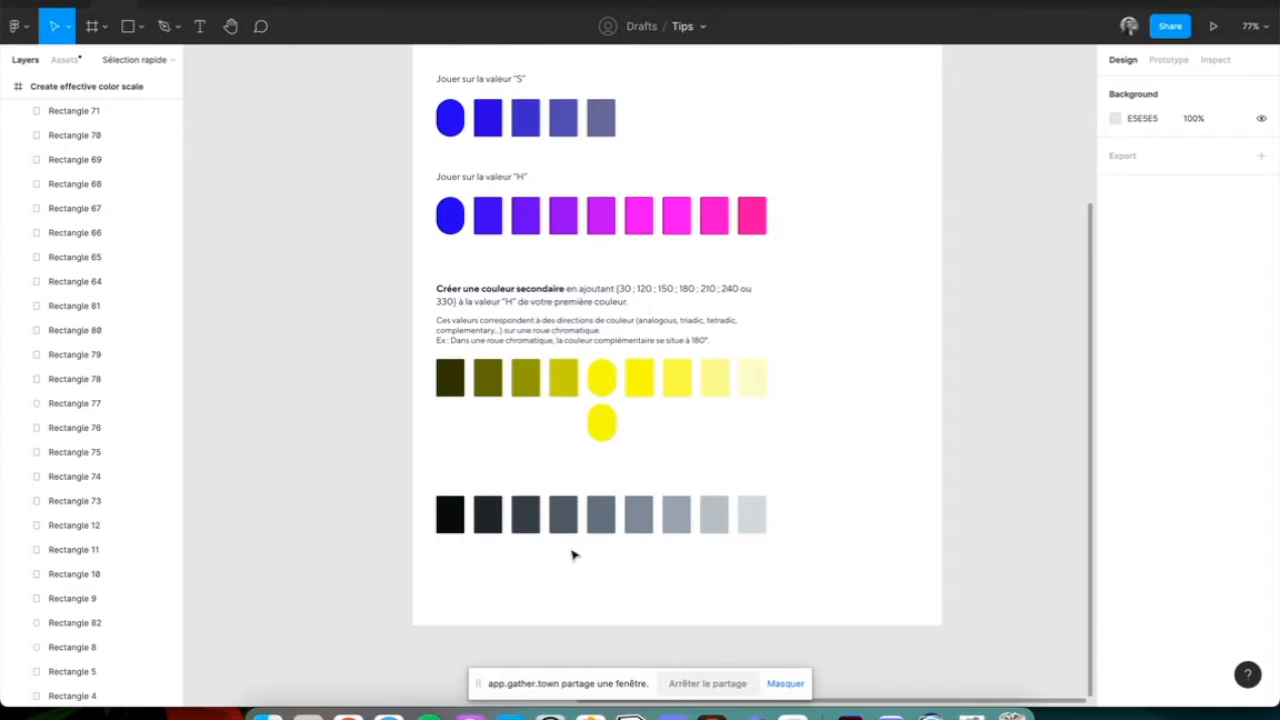
# Step: Check the Gather meeting in Google Chrome and return to the "L", "S" and "H" colour rows in Figma
pyautogui.hscroll(2, 543, 594)
pyautogui.scroll(1, 543, 594)
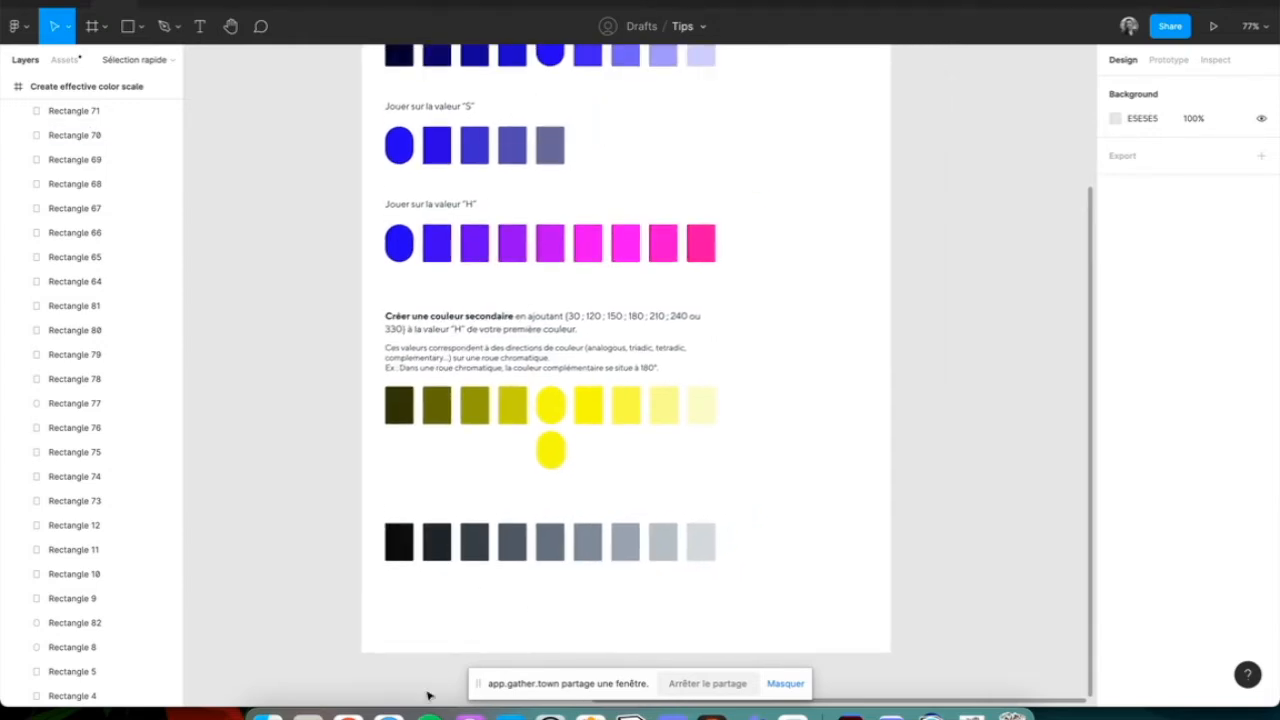
pyautogui.click(346, 712)
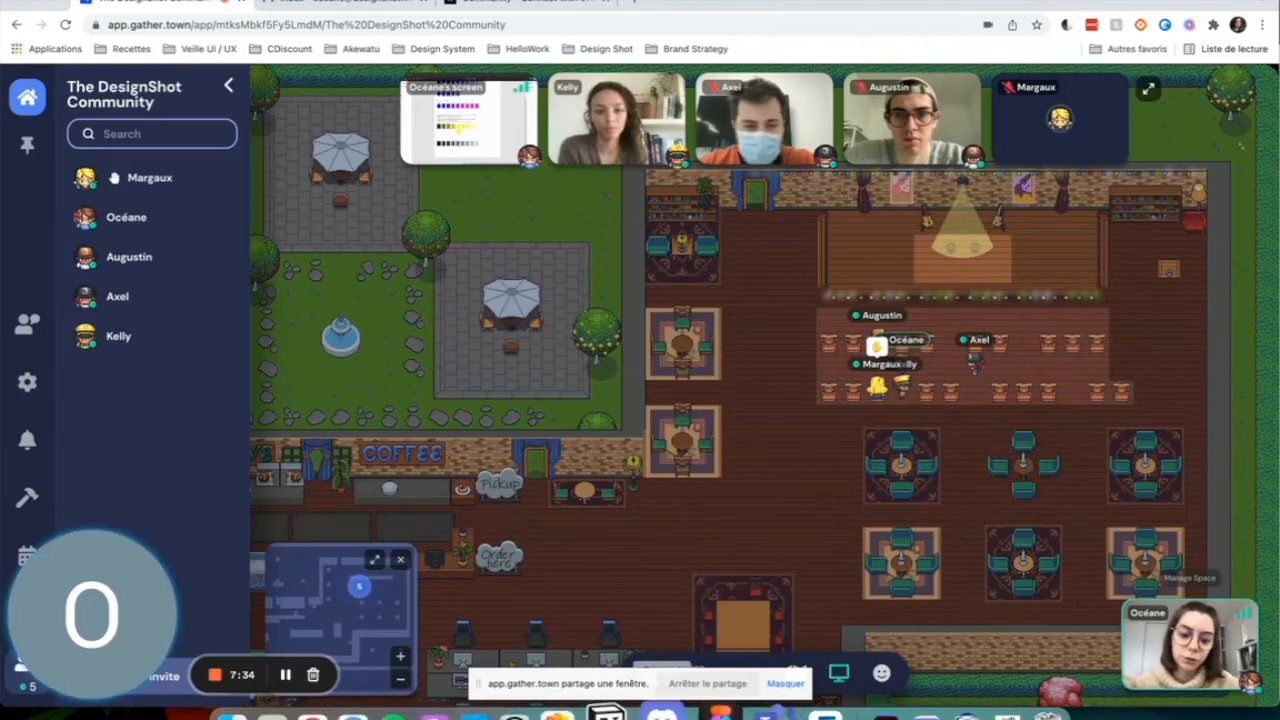
pyautogui.click(719, 713)
pyautogui.scroll(-1, 577, 605)
pyautogui.scroll(2, 577, 606)
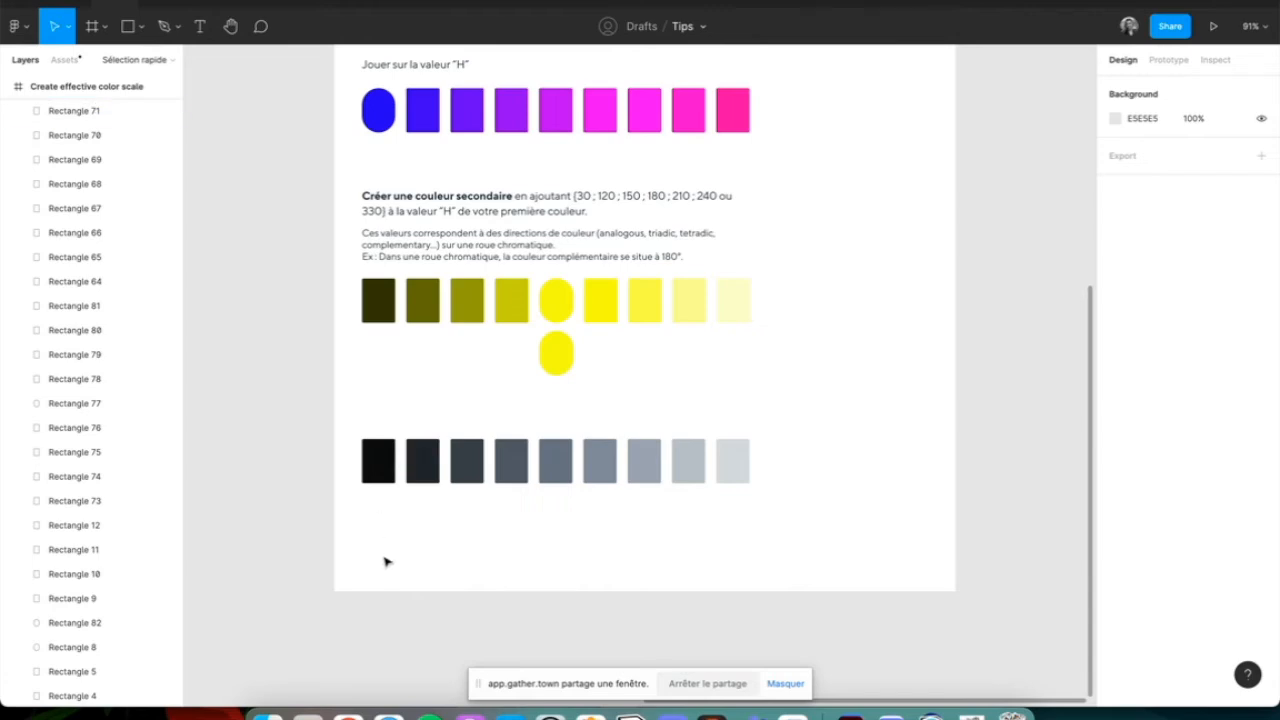
pyautogui.scroll(-5, 385, 562)
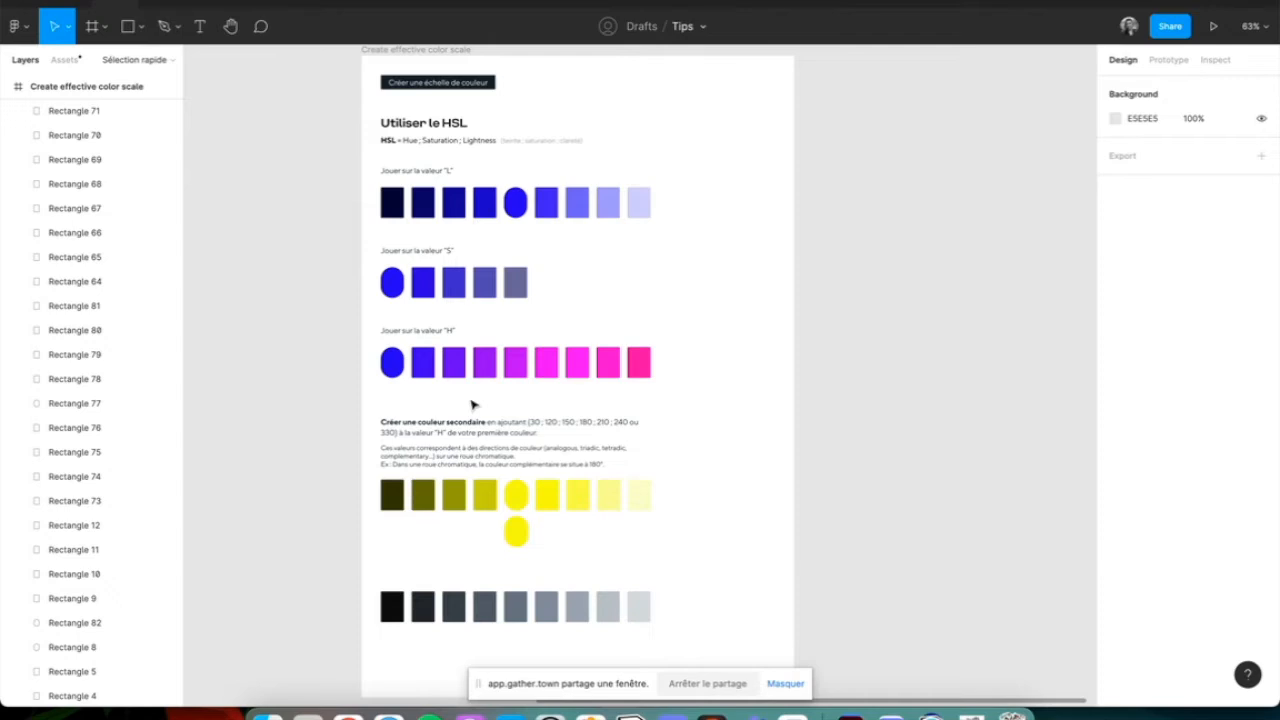
pyautogui.scroll(2, 473, 404)
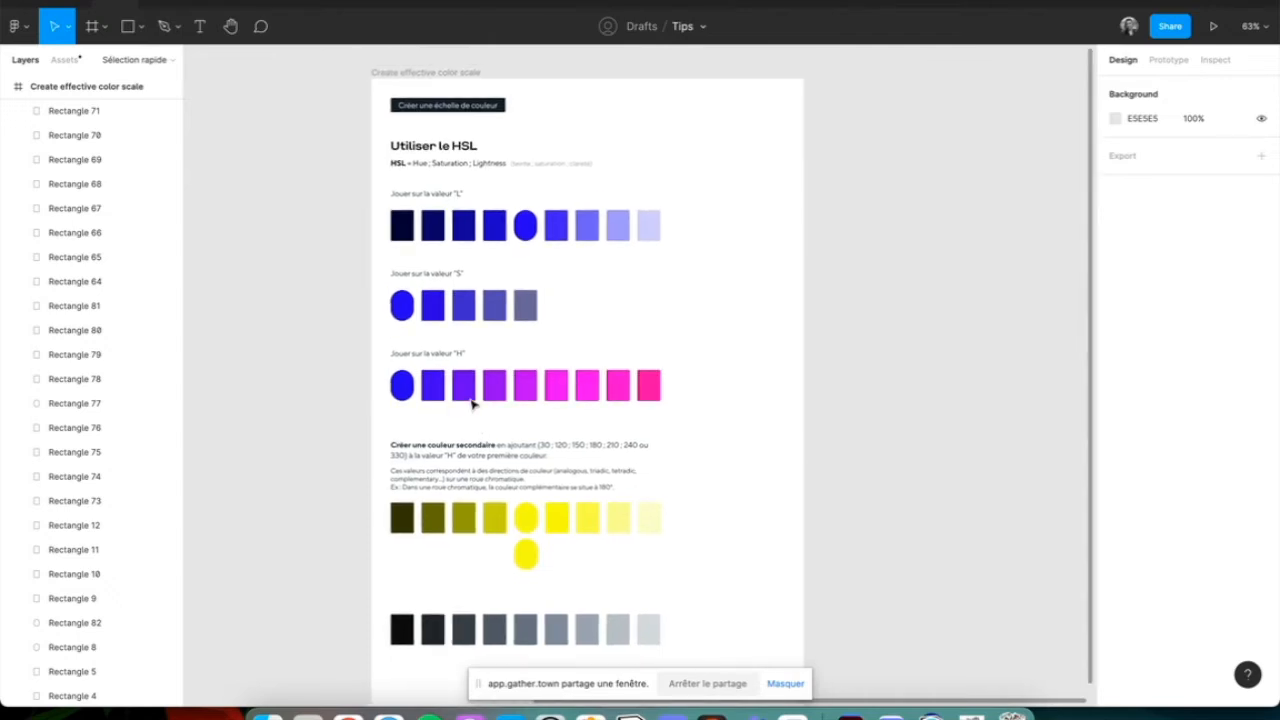
pyautogui.scroll(3, 591, 240)
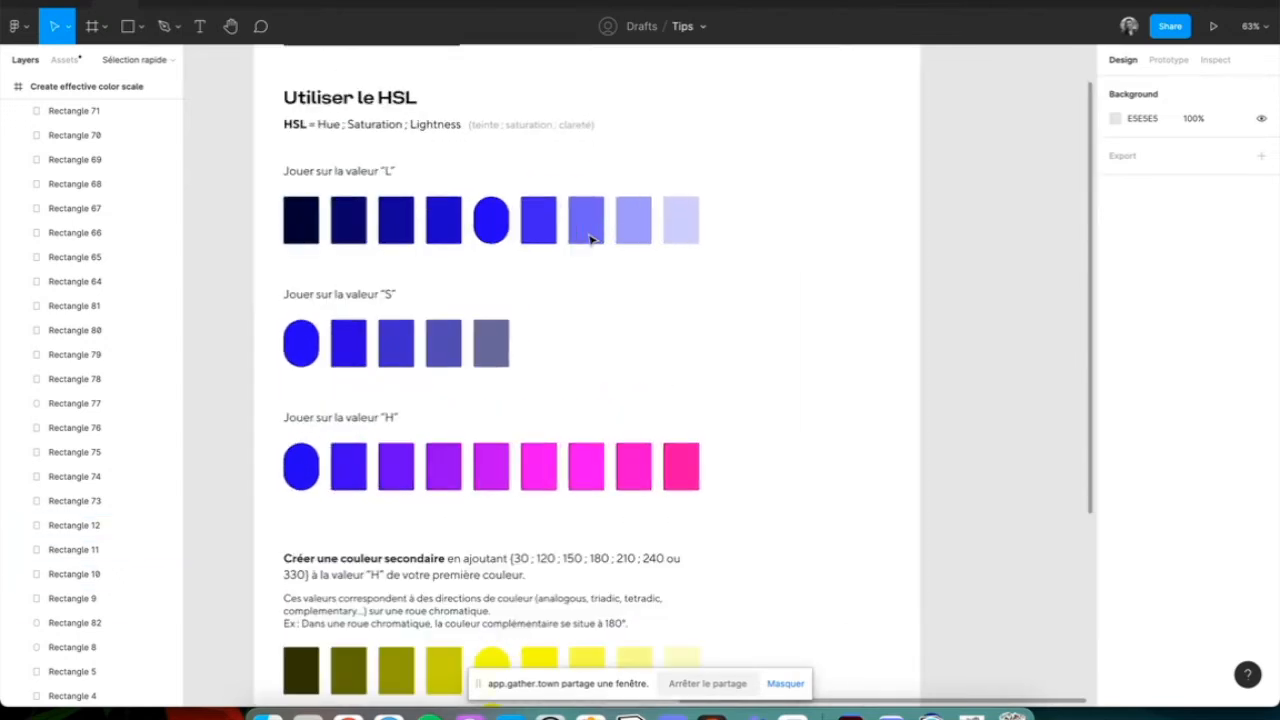
pyautogui.scroll(5, 566, 338)
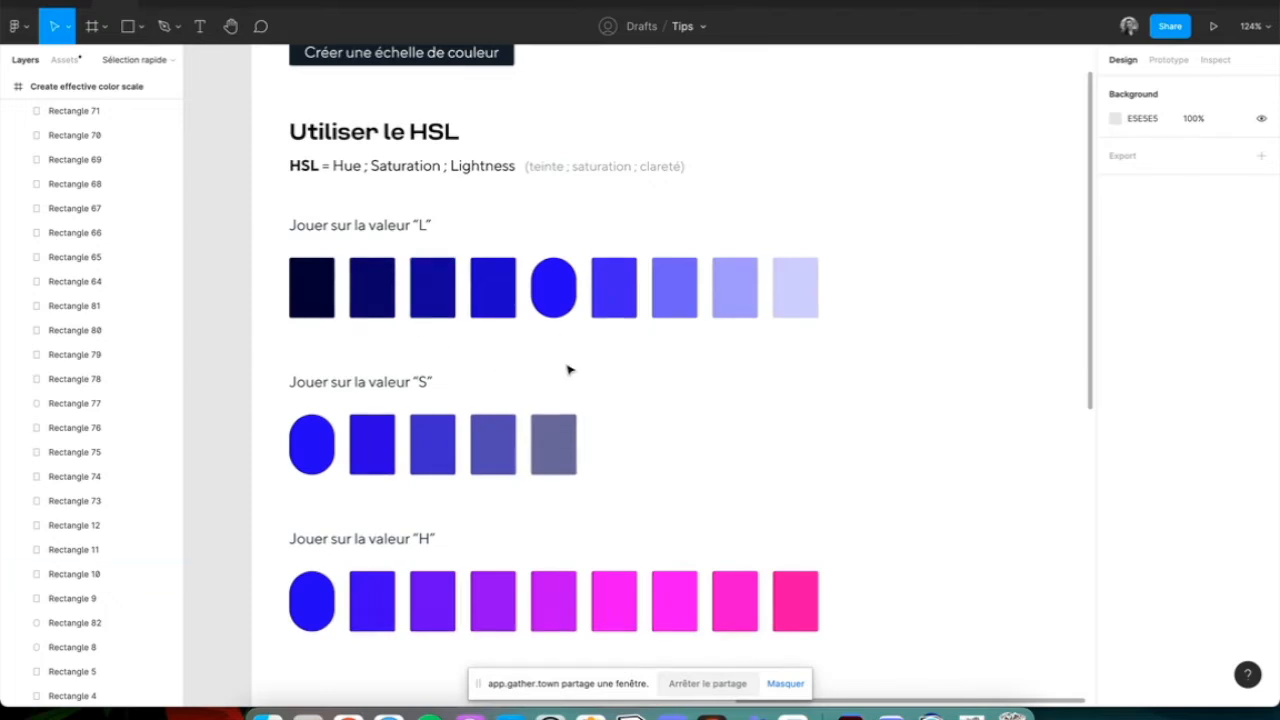
pyautogui.scroll(3, 407, 283)
pyautogui.click(449, 291)
pyautogui.moveTo(449, 291); pyautogui.dragTo(389, 317)
pyautogui.scroll(3, 405, 295)
pyautogui.click(451, 437)
pyautogui.hscroll(-5, 451, 437)
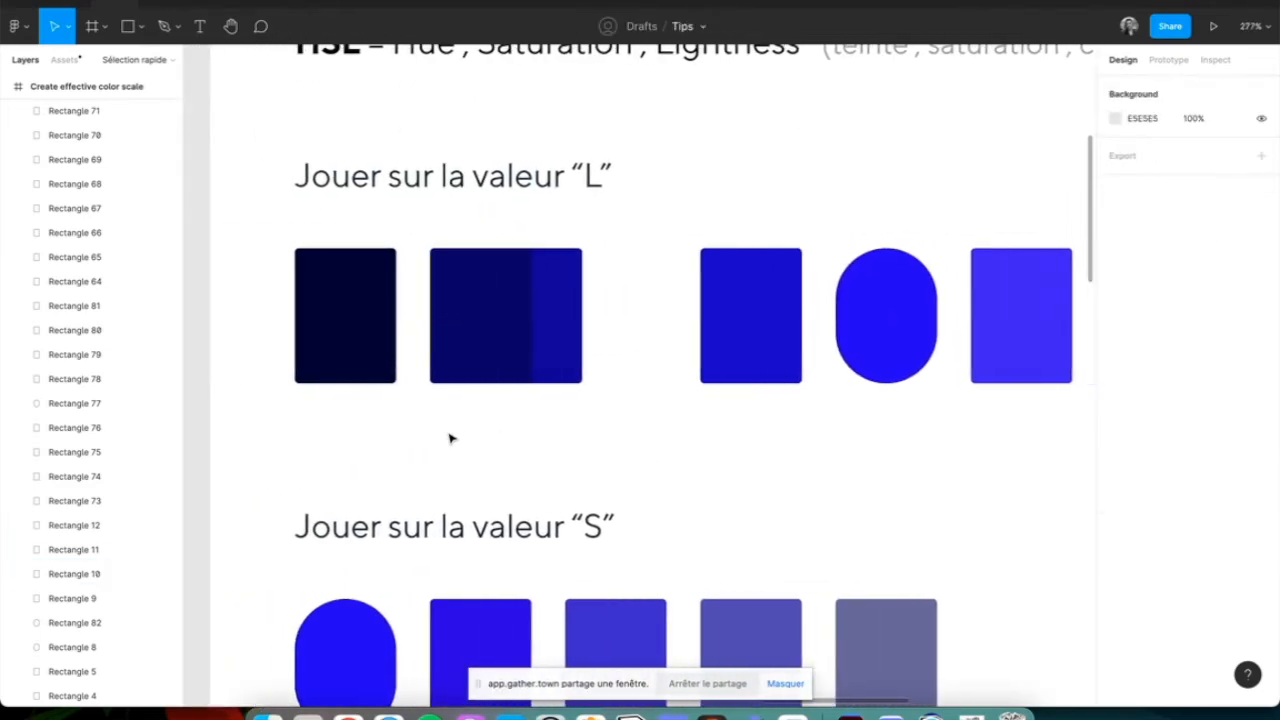
pyautogui.hscroll(3, 450, 437)
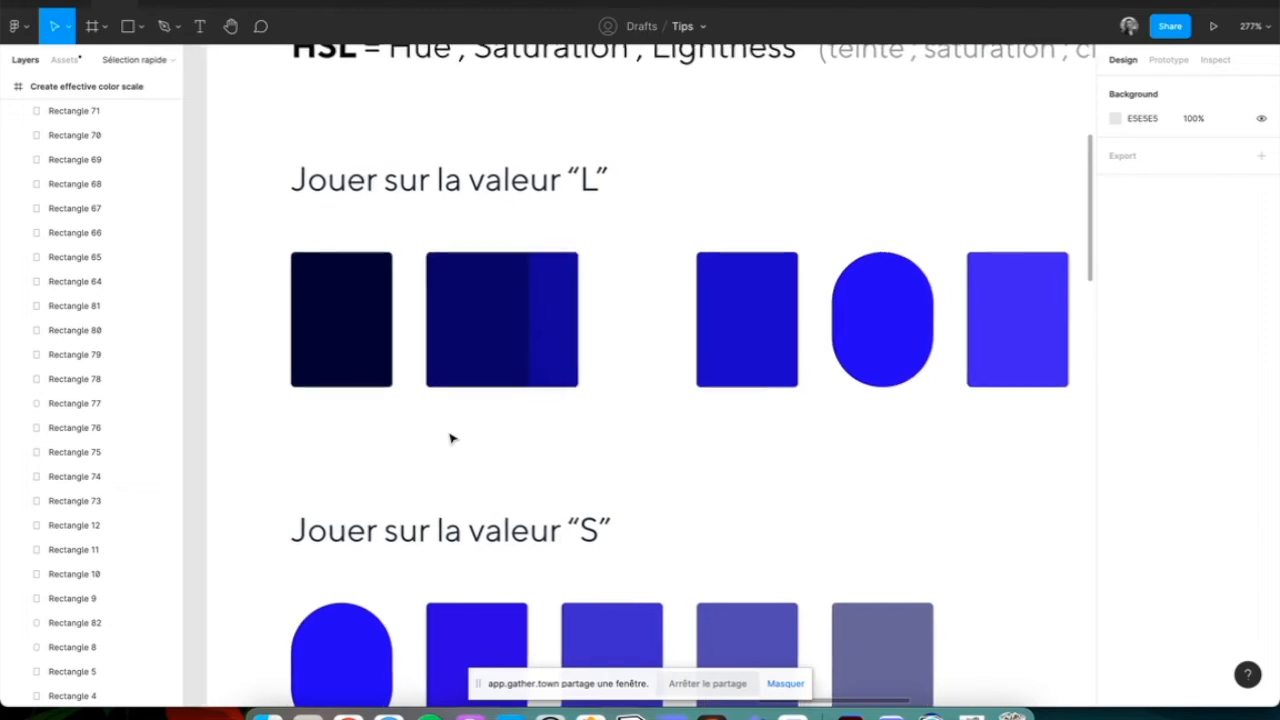
pyautogui.hotkey('ctrl', 'z')
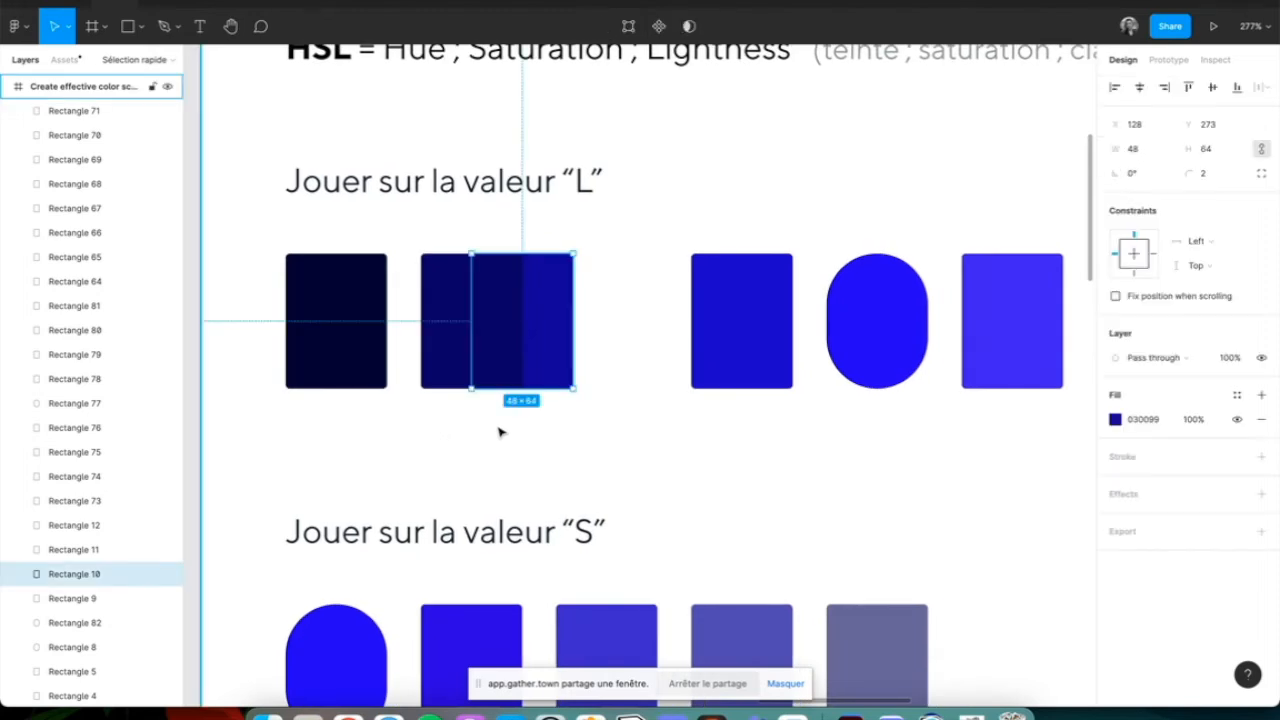
pyautogui.hotkey('ctrl', 'z')
pyautogui.scroll(-2, 500, 430)
pyautogui.scroll(-5, 500, 432)
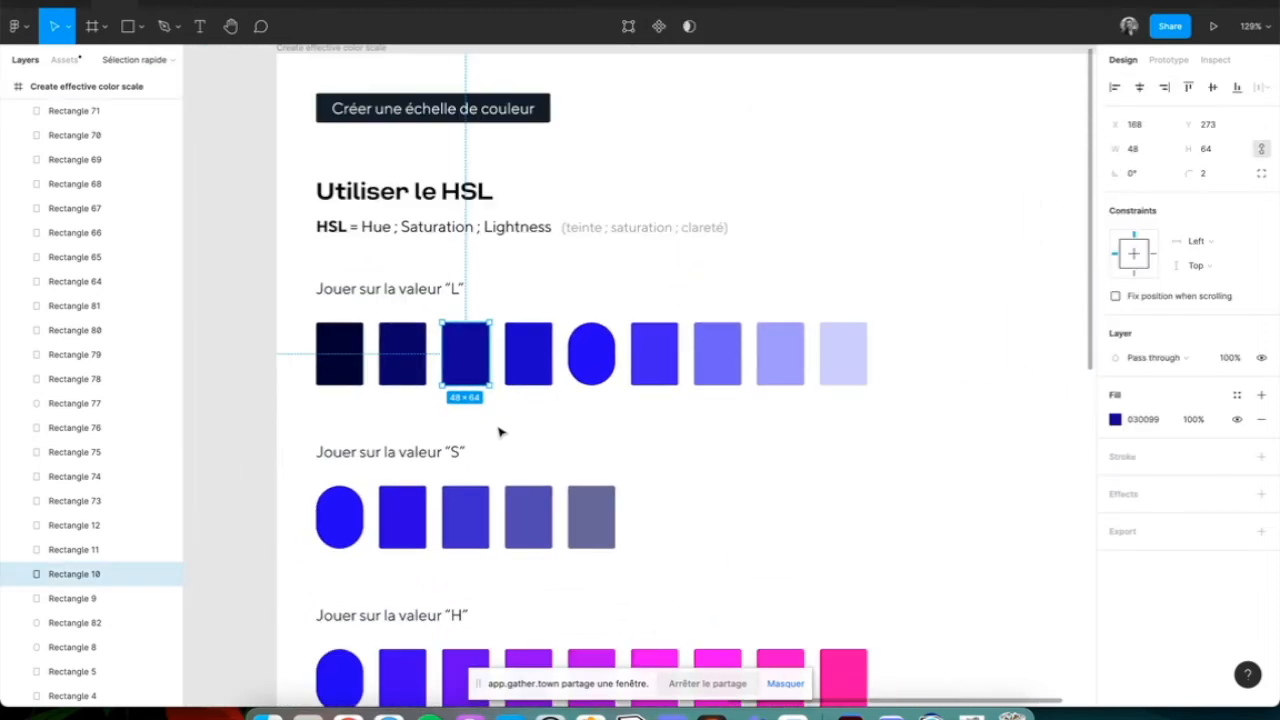
pyautogui.click(500, 432)
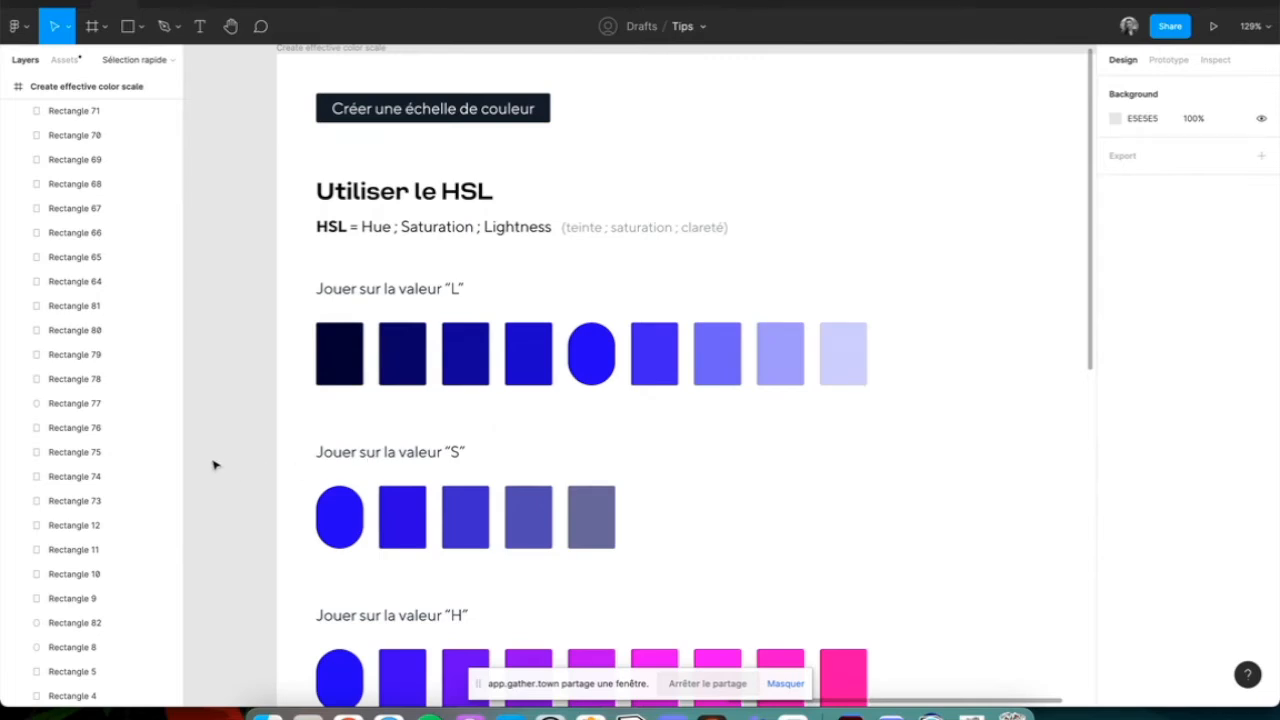
# Step: Look at the Gather meeting in Google Chrome twice, returning to the "L" row in Figma each time
pyautogui.click(339, 713)
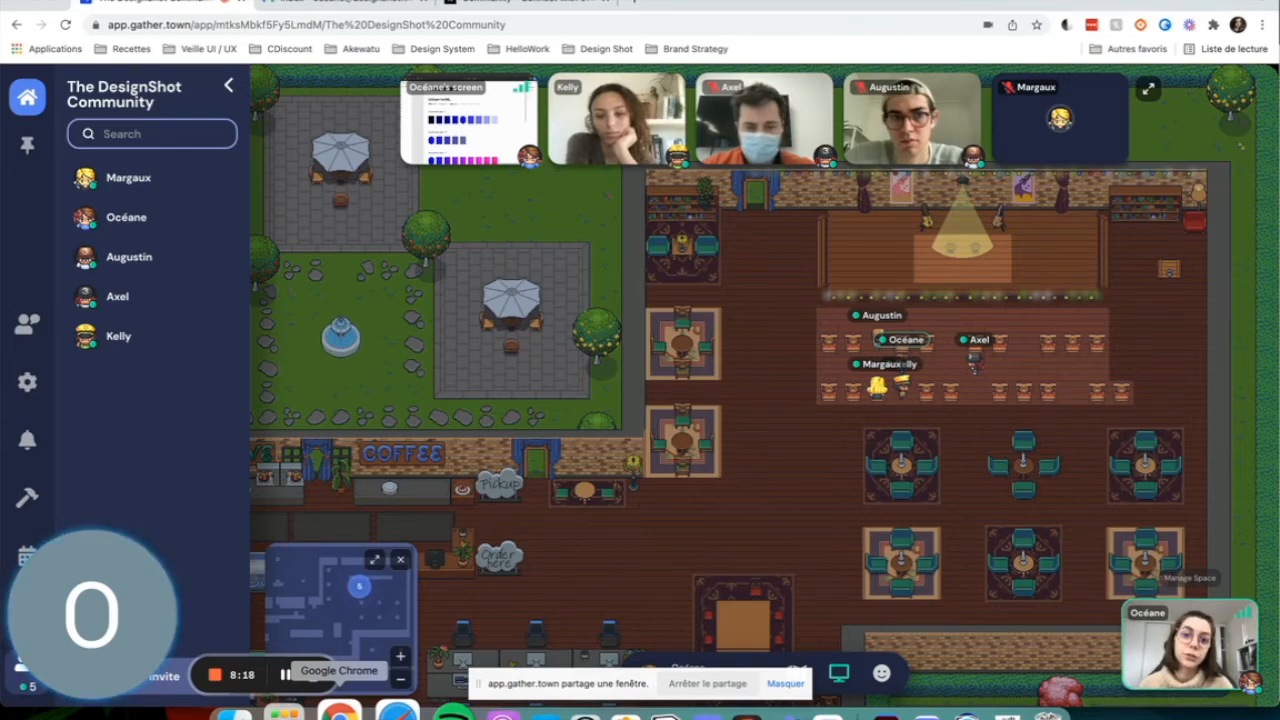
pyautogui.click(604, 712)
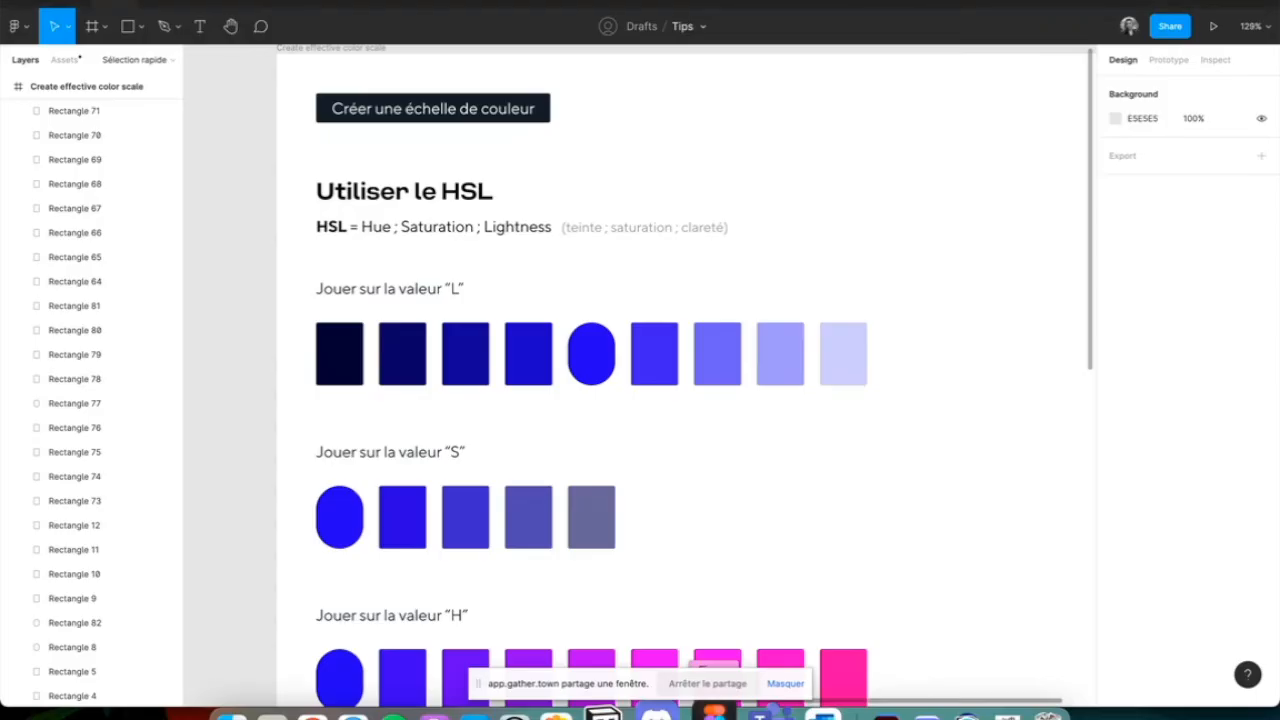
pyautogui.click(524, 383)
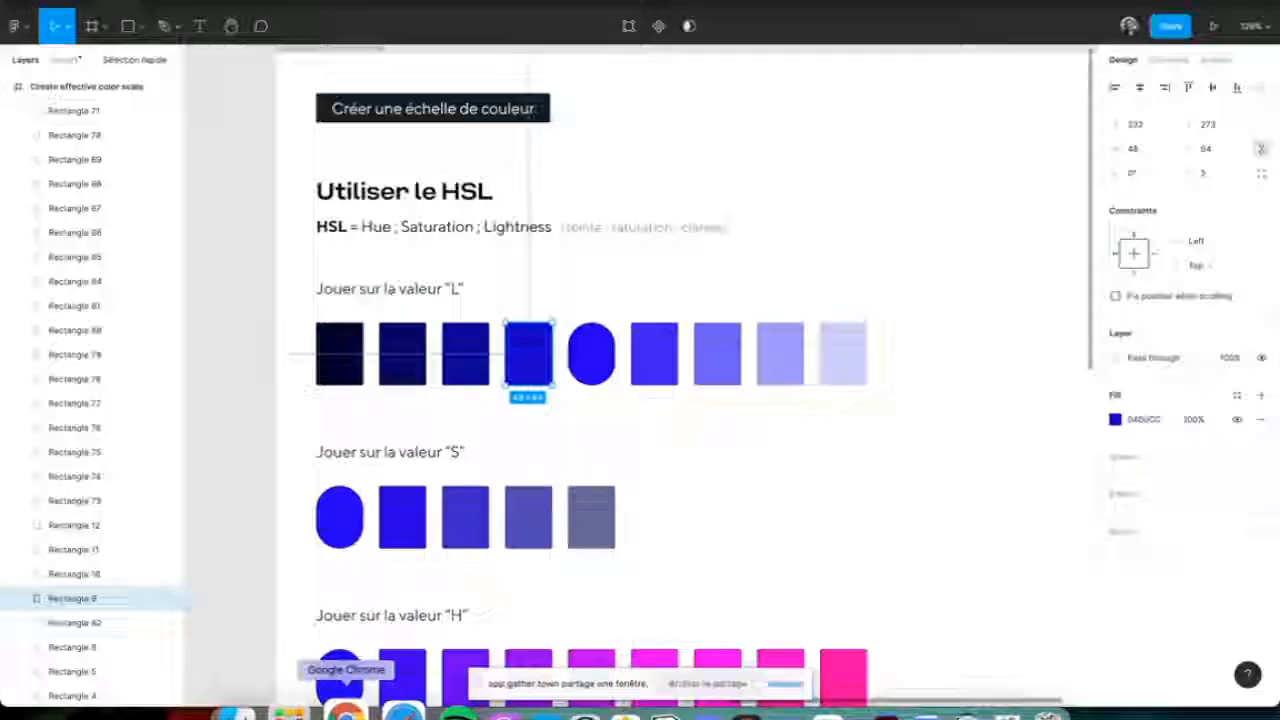
pyautogui.click(346, 712)
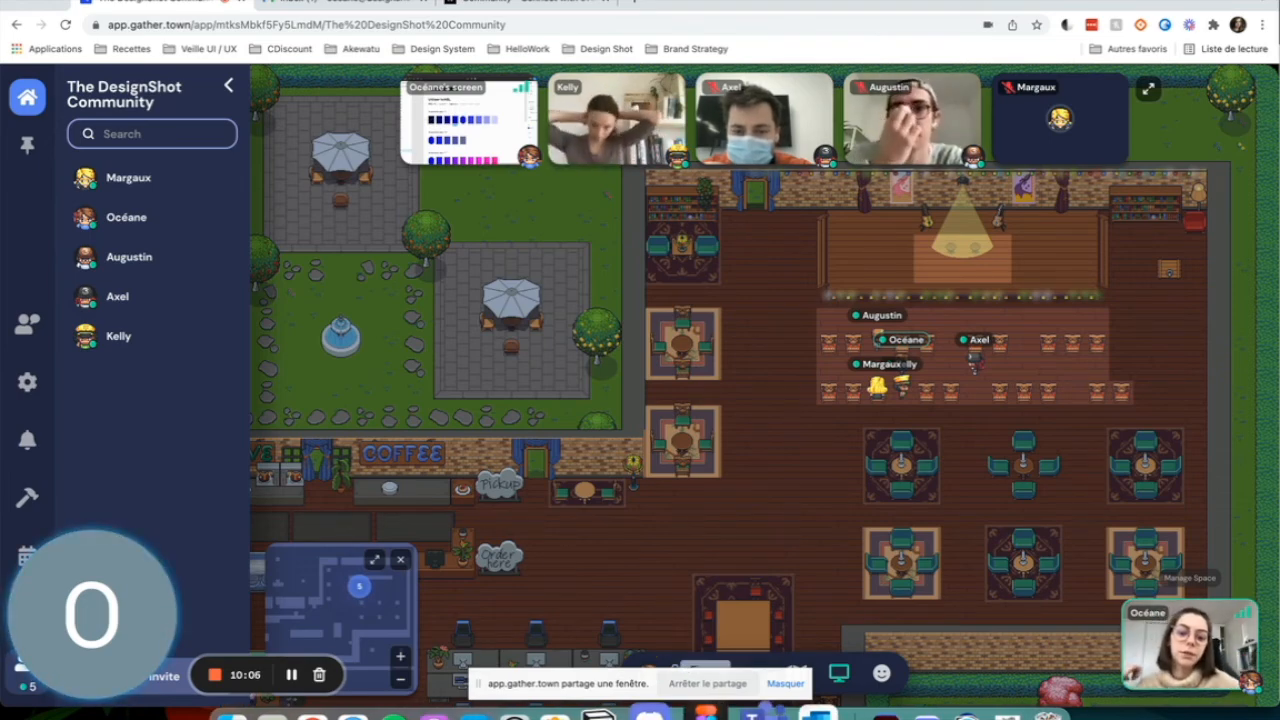
pyautogui.press('super+Tab')
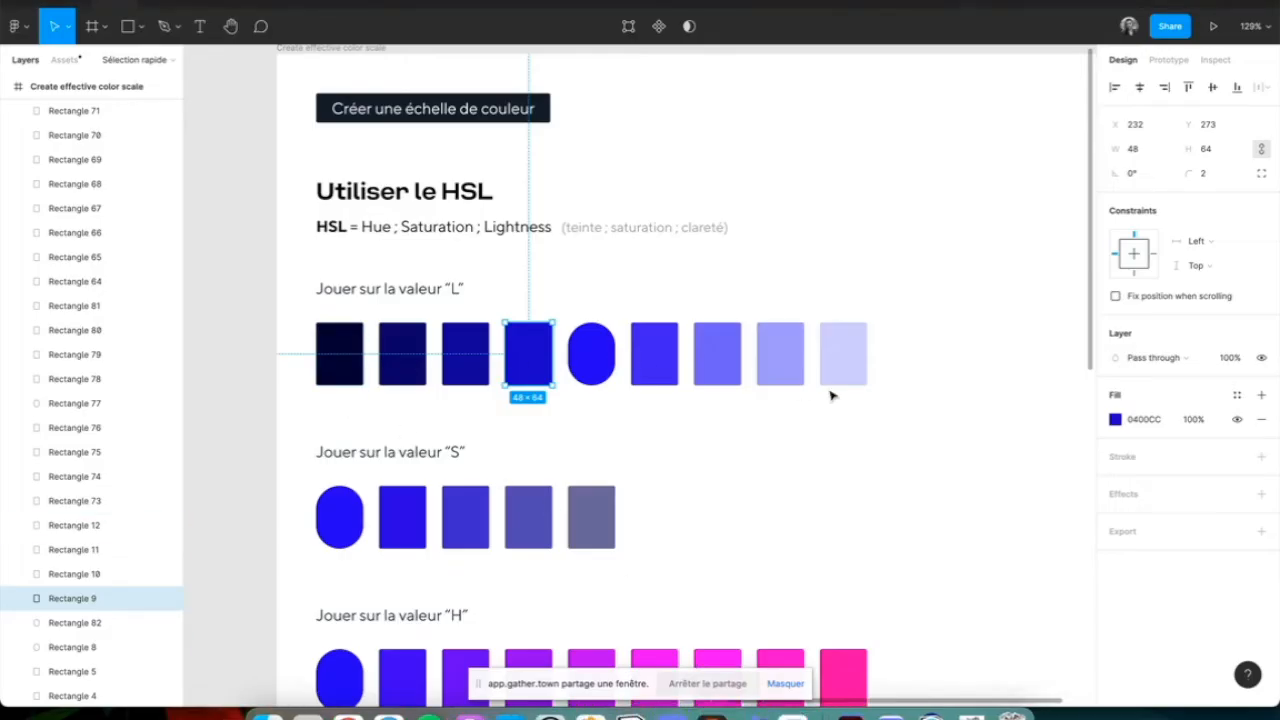
# Step: Examine the scales from the blue oval of the "L" row down to the secondary-colour explanation and yellow scale
pyautogui.click(783, 459)
pyautogui.click(598, 360)
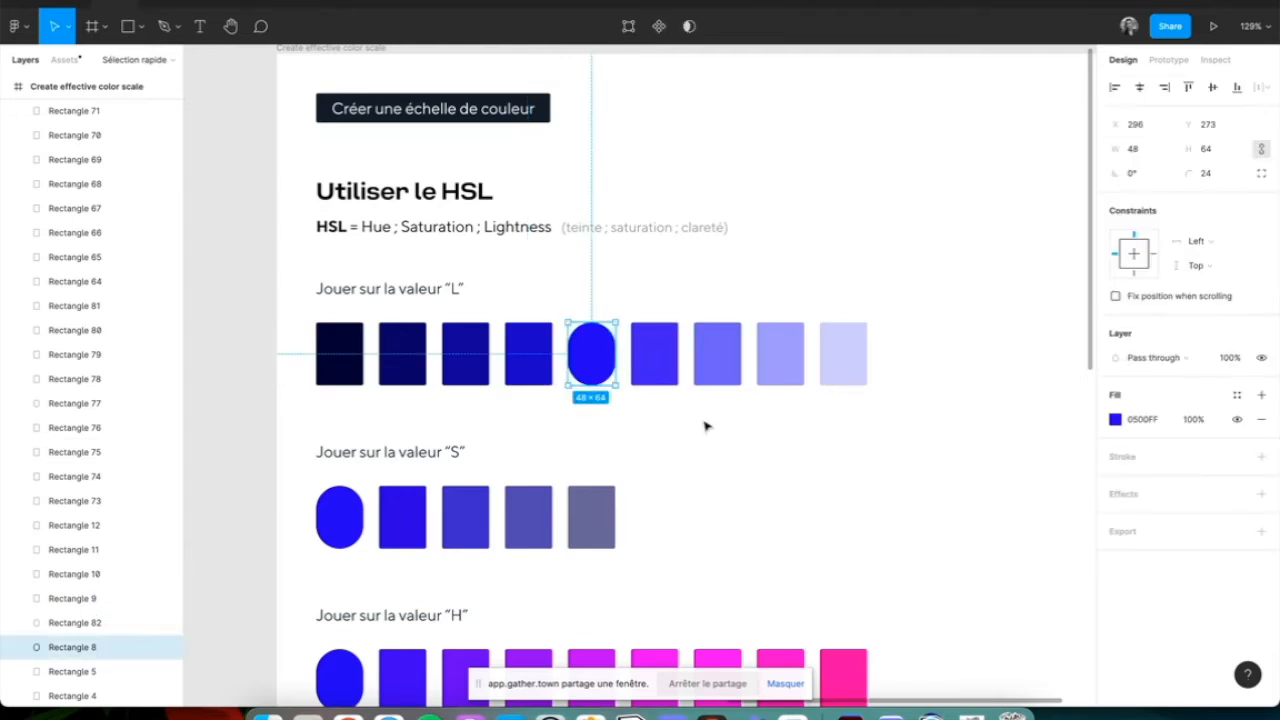
pyautogui.scroll(-2, 704, 427)
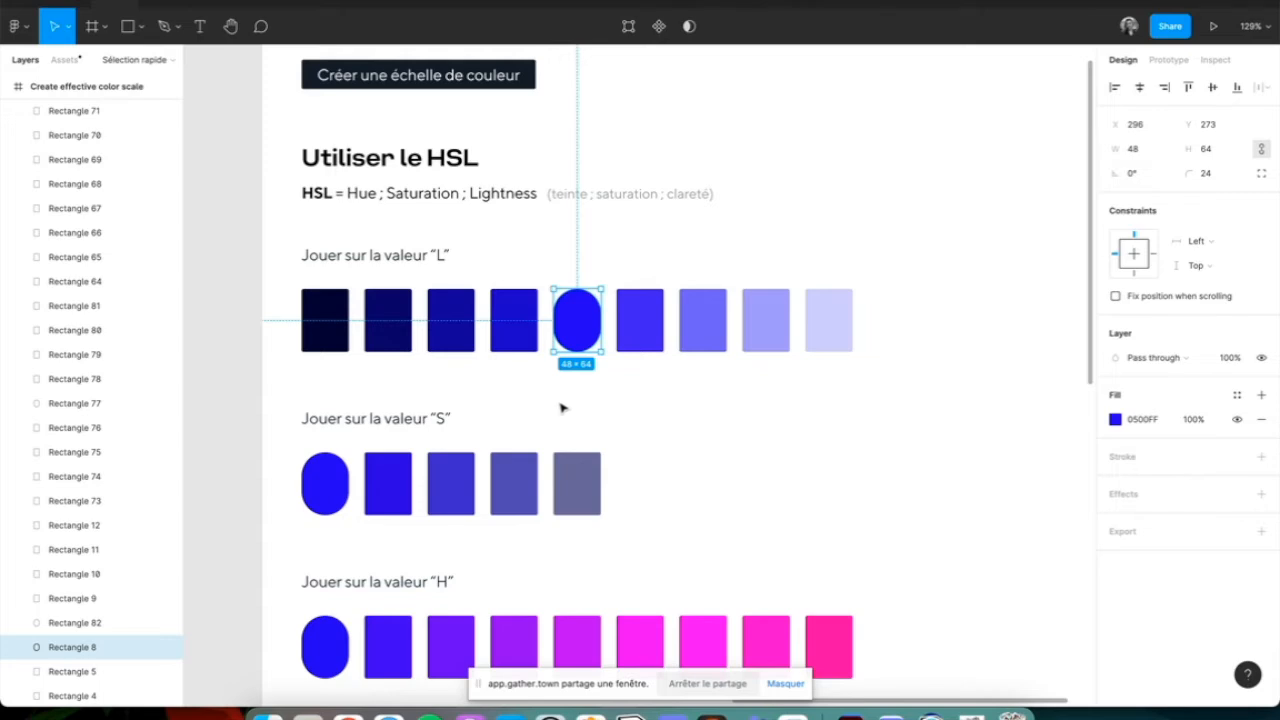
pyautogui.scroll(-1, 561, 407)
pyautogui.scroll(-2, 561, 407)
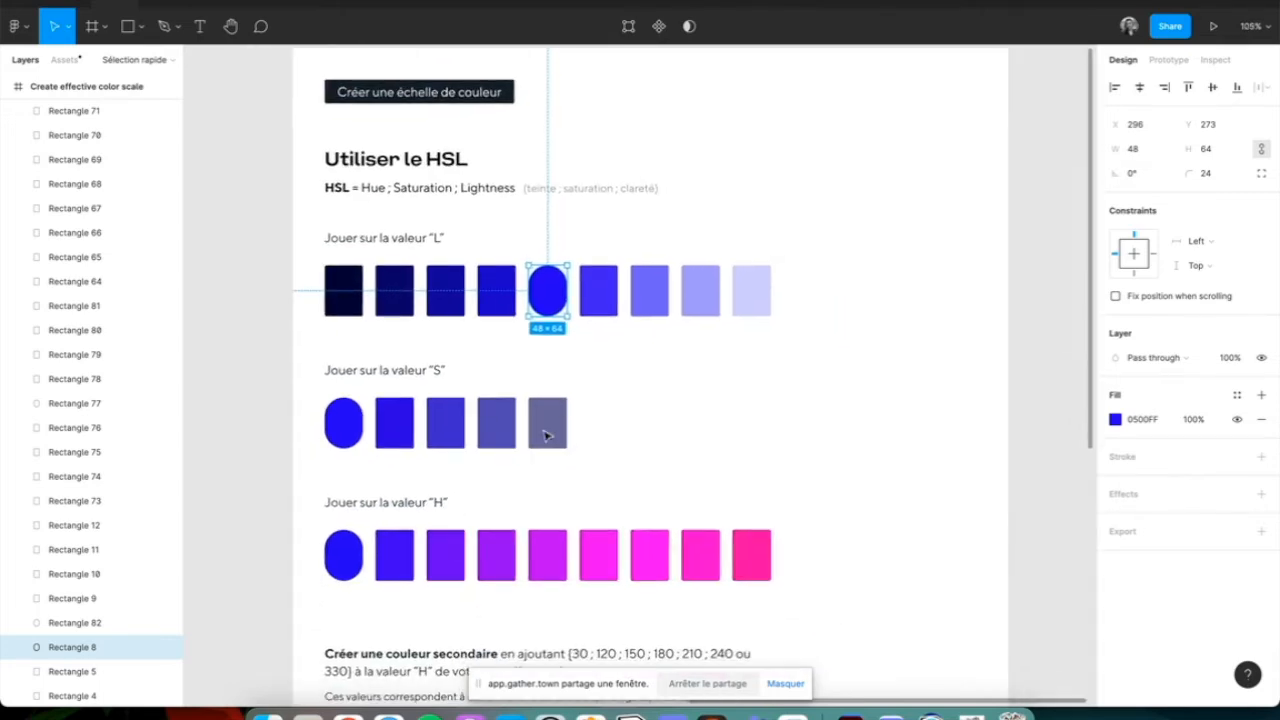
pyautogui.scroll(-4, 573, 482)
pyautogui.scroll(-3, 573, 482)
pyautogui.hscroll(1, 573, 482)
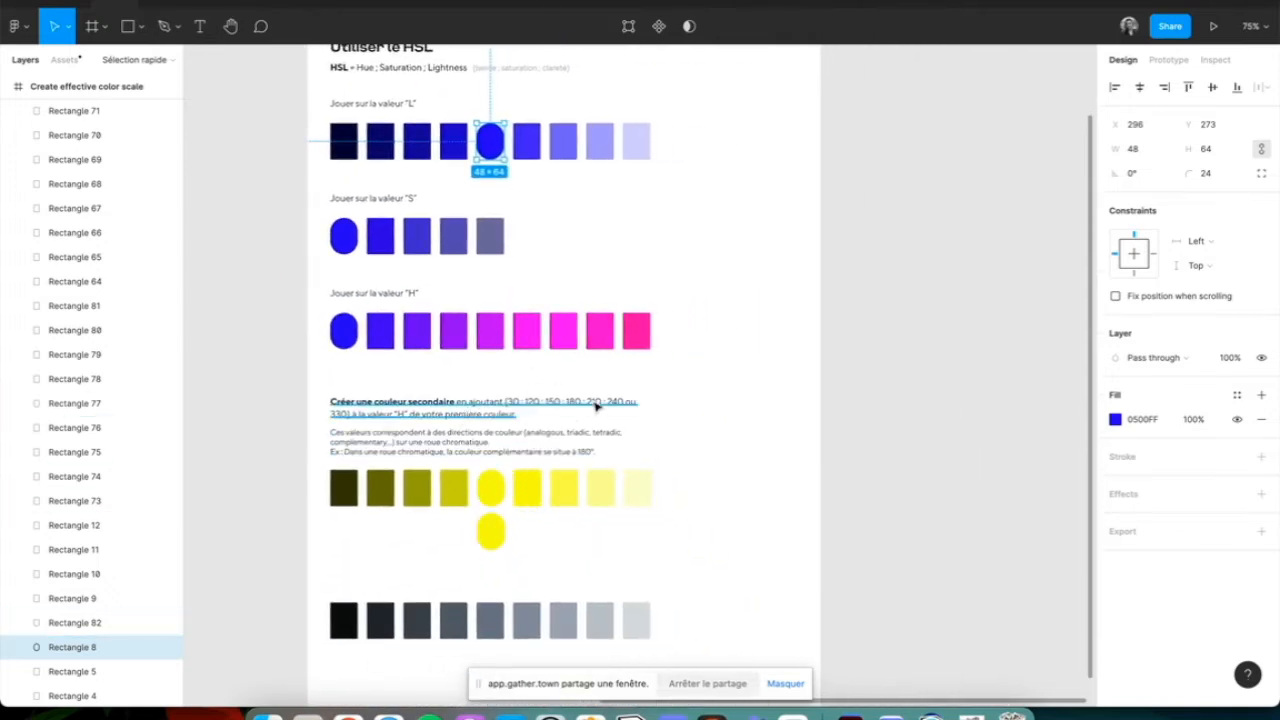
pyautogui.click(541, 411)
pyautogui.scroll(2, 447, 433)
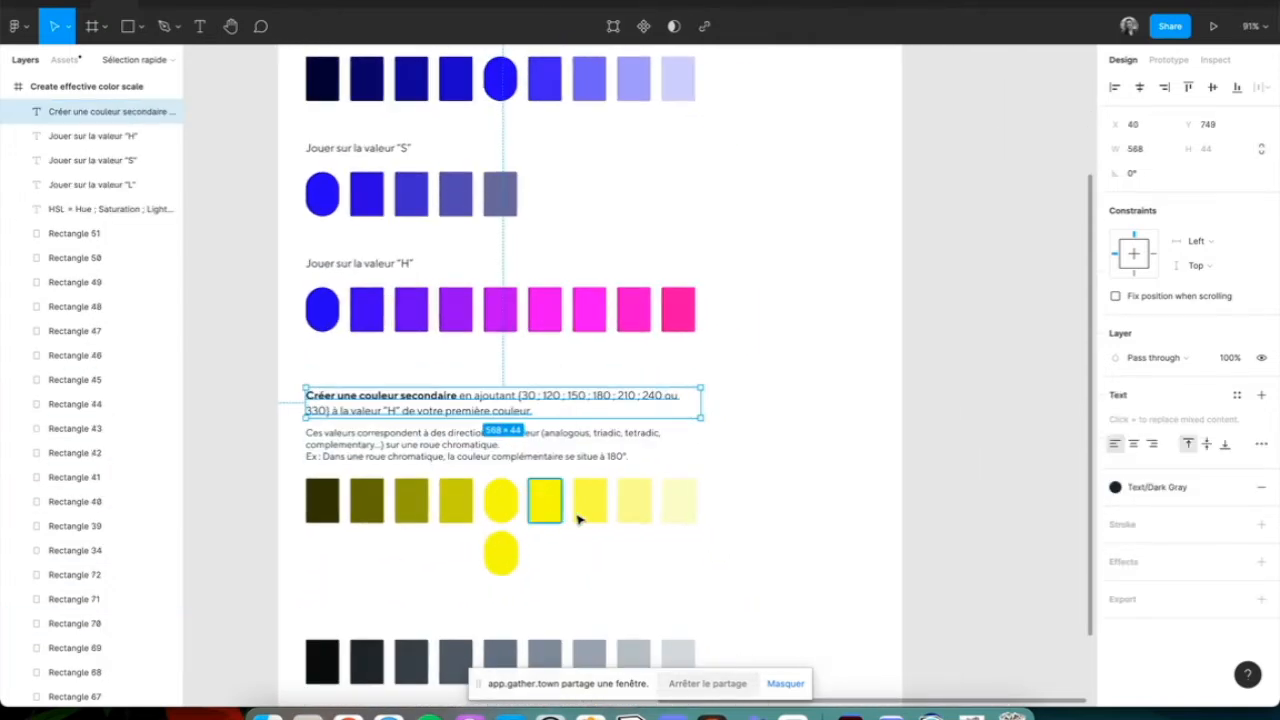
pyautogui.click(560, 581)
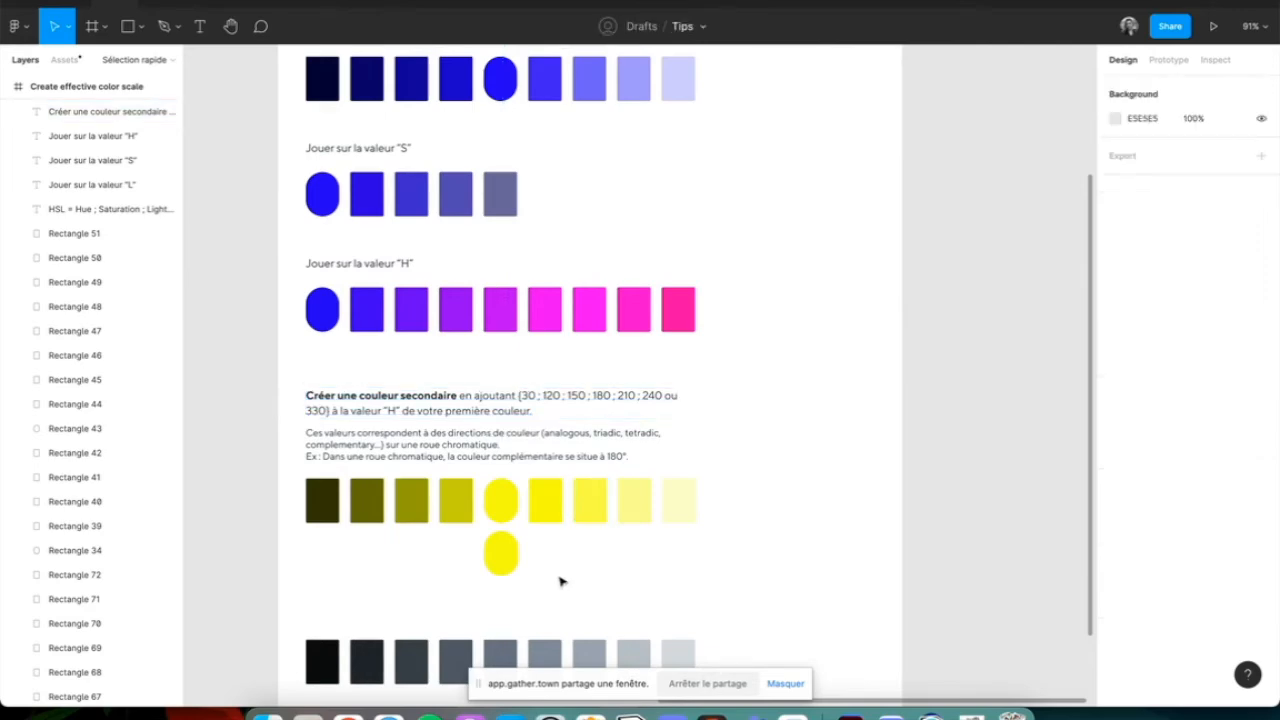
# Step: Check the Gather meeting in Google Chrome and return to the secondary-colour section in Figma
pyautogui.click(388, 714)
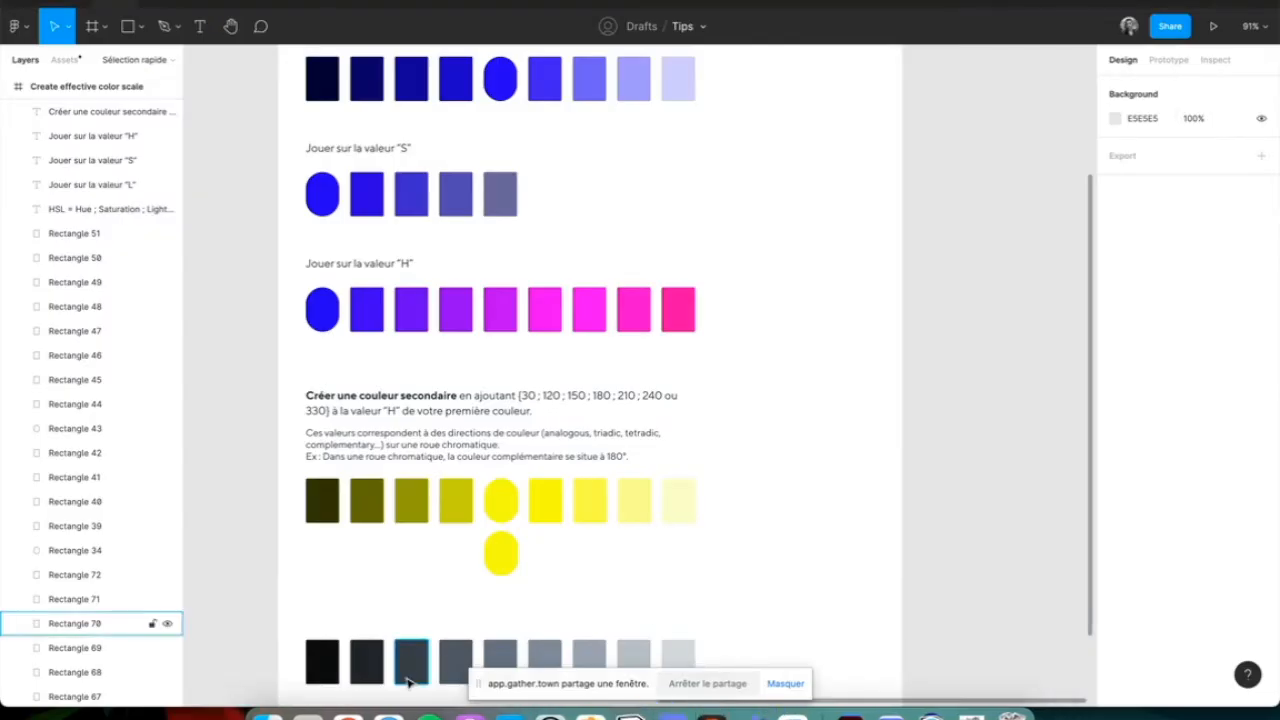
pyautogui.click(348, 711)
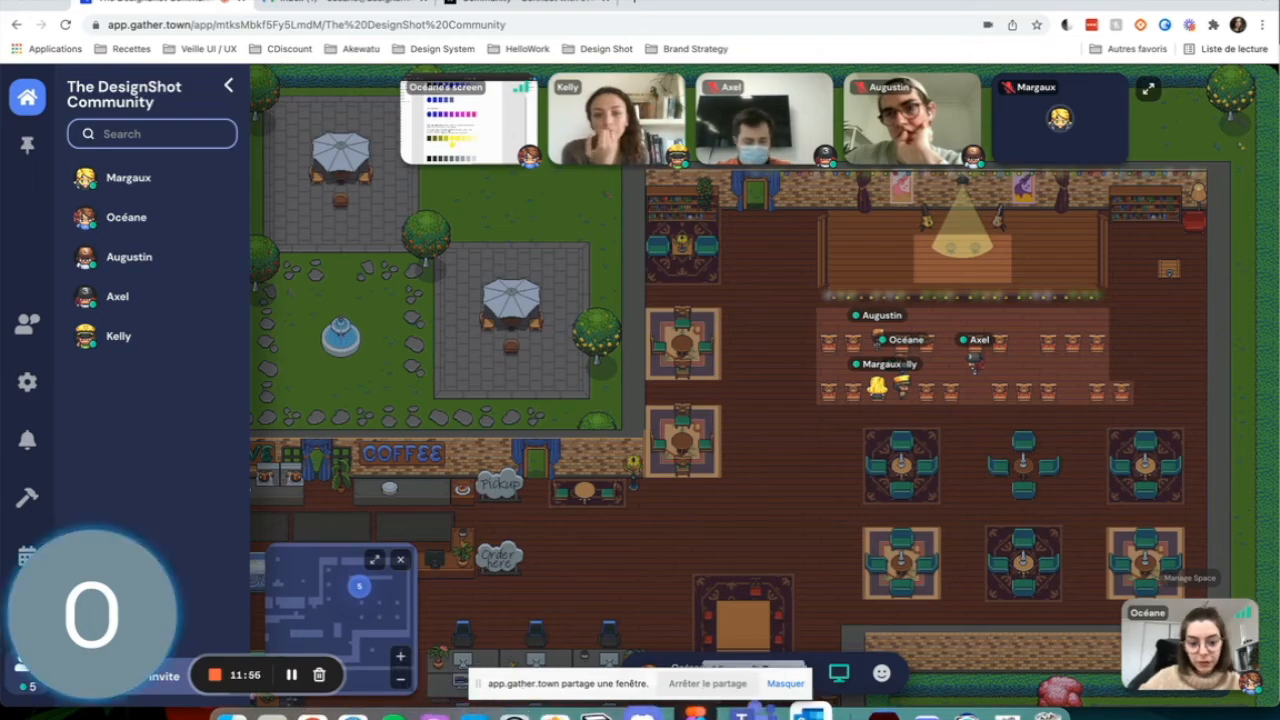
pyautogui.click(716, 712)
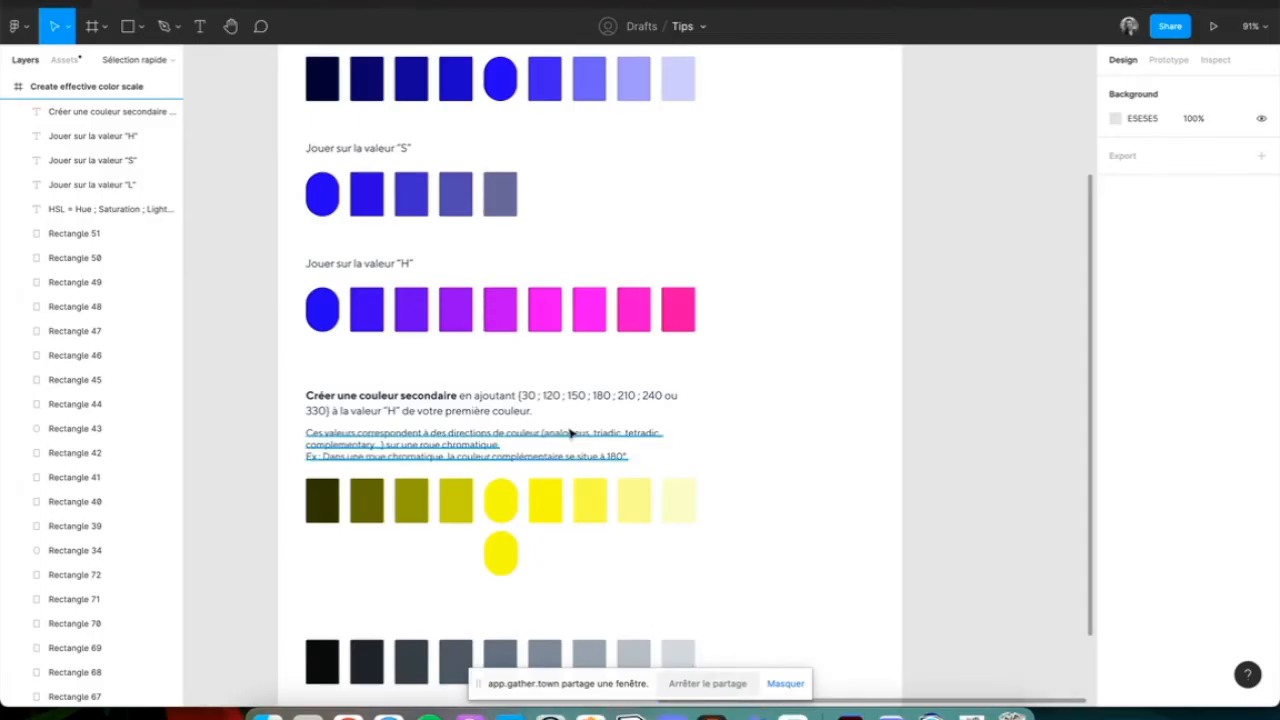
# Step: Add the text "test" on the empty canvas beside the frame, near the "H" row
pyautogui.hscroll(-3, 570, 432)
pyautogui.scroll(2, 570, 432)
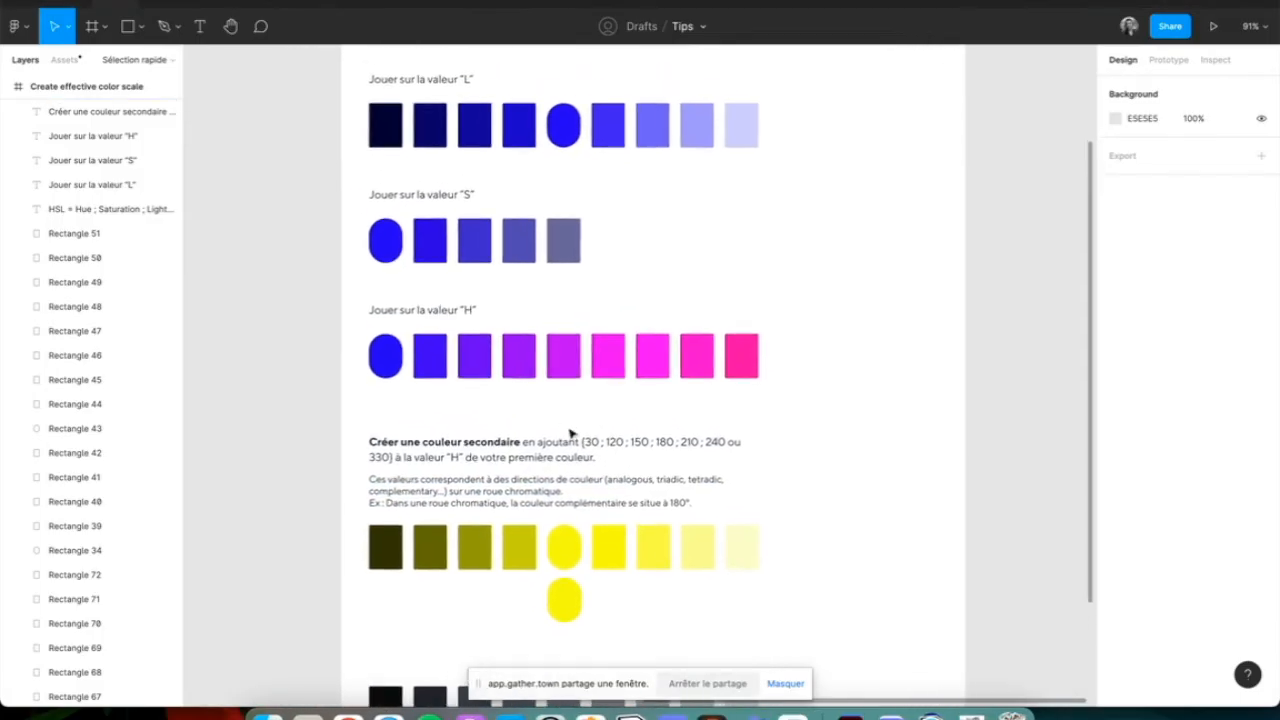
pyautogui.click(200, 26)
pyautogui.click(314, 318)
pyautogui.write('test')
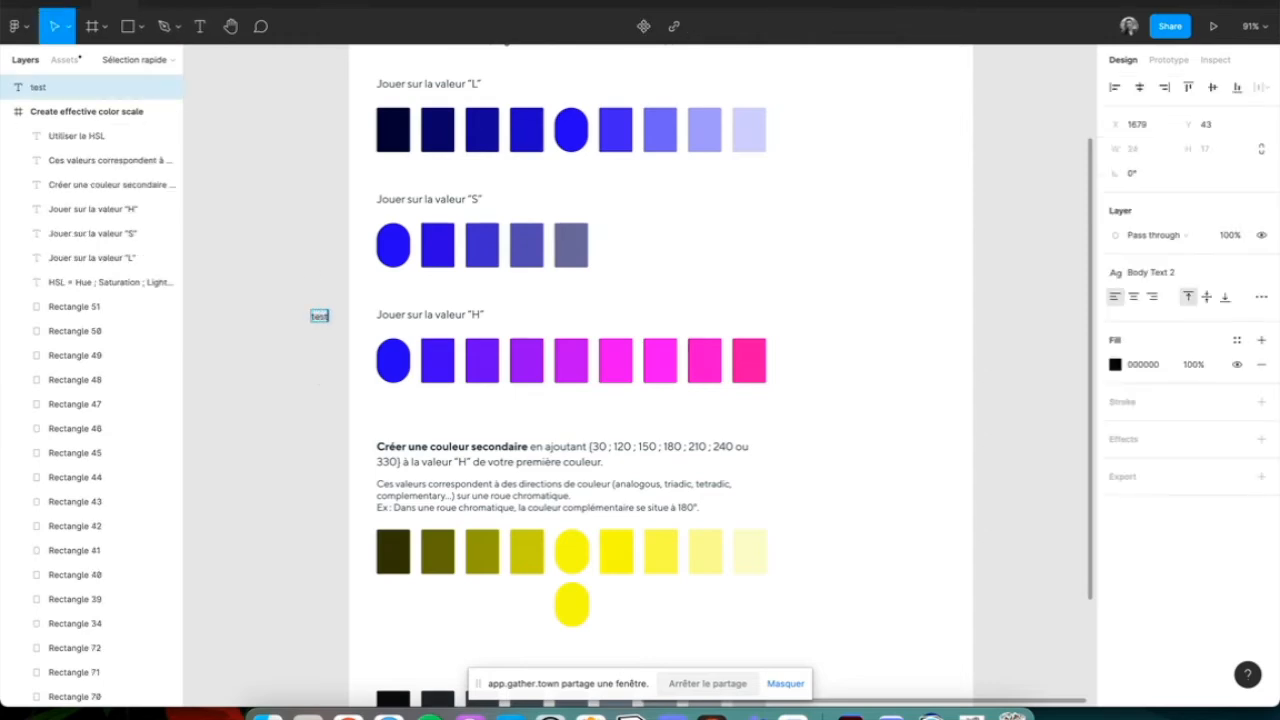
pyautogui.press('Escape')
# Step: Place the "test" text on the blue oval of the "H" row and set its fill to FFFFFF
pyautogui.scroll(5, 296, 360)
pyautogui.moveTo(338, 290); pyautogui.dragTo(457, 357)
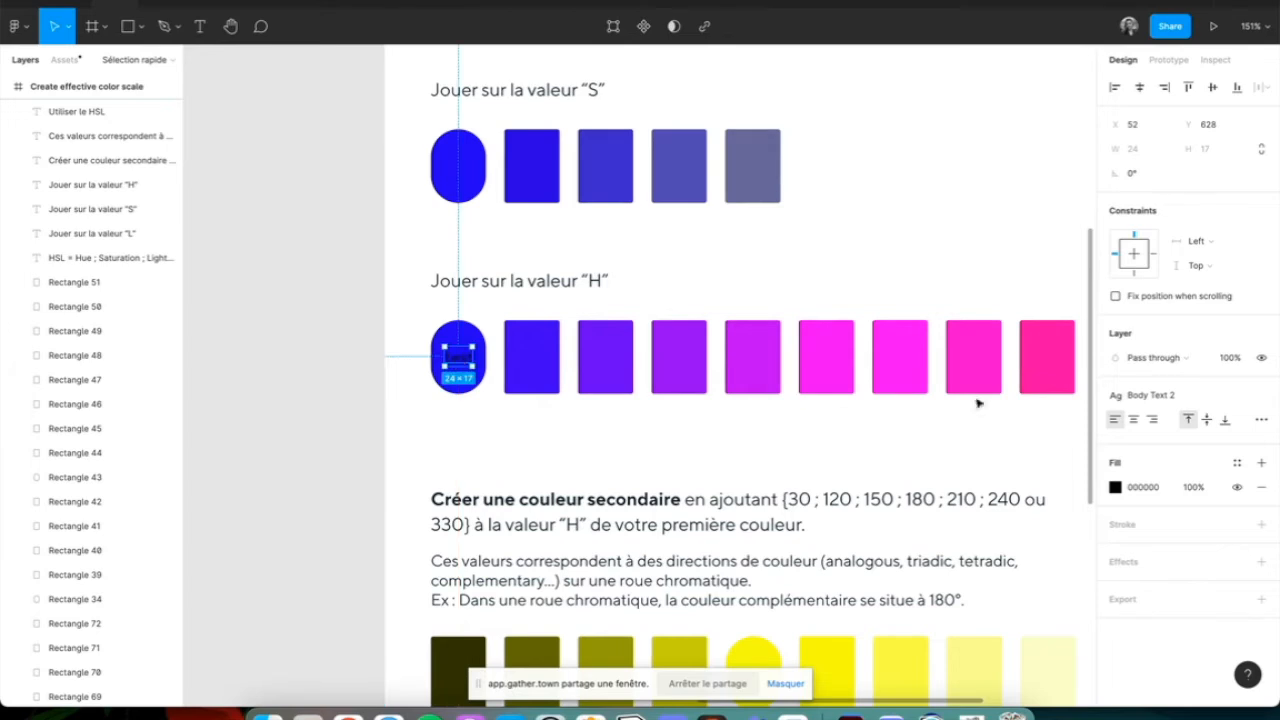
pyautogui.click(1140, 488)
pyautogui.write('ffffff')
pyautogui.press('Return')
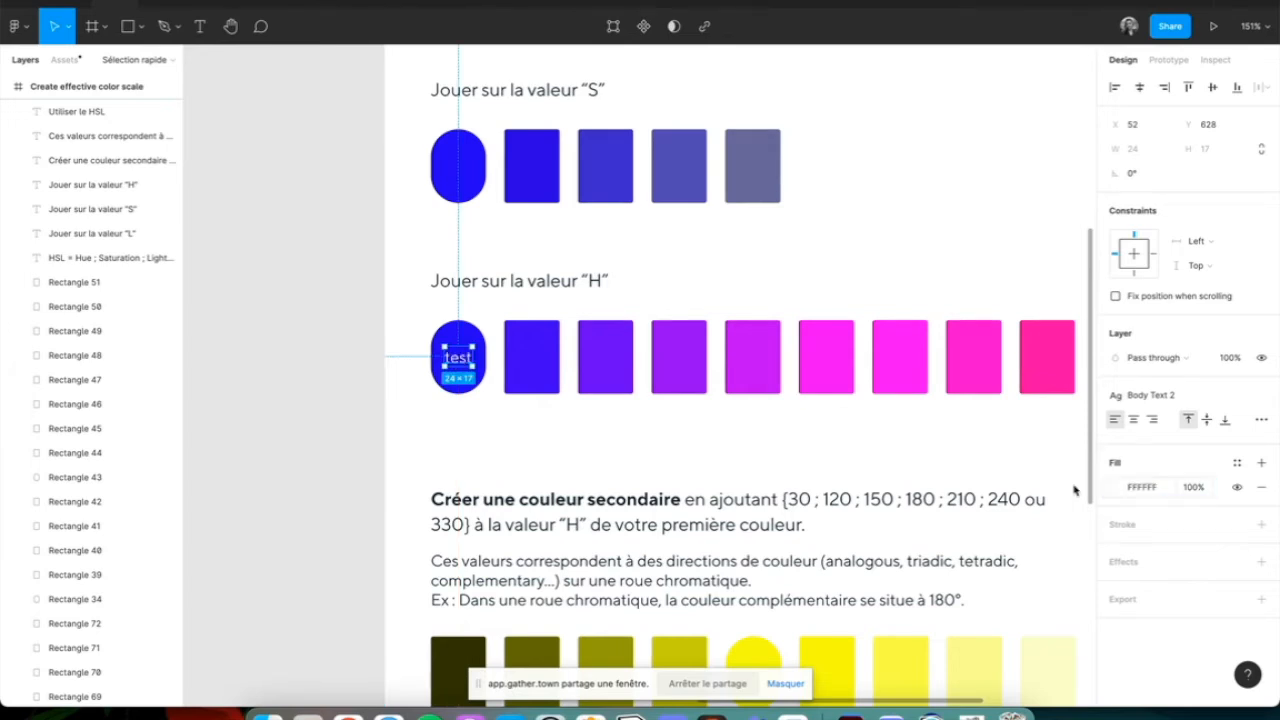
# Step: Check the contrast between the "test" text and its blue oval with Stark, keeping the results window clear of the oval
pyautogui.scroll(5, 463, 352)
pyautogui.keyDown('shift'); pyautogui.click(460, 330); pyautogui.keyUp('shift')
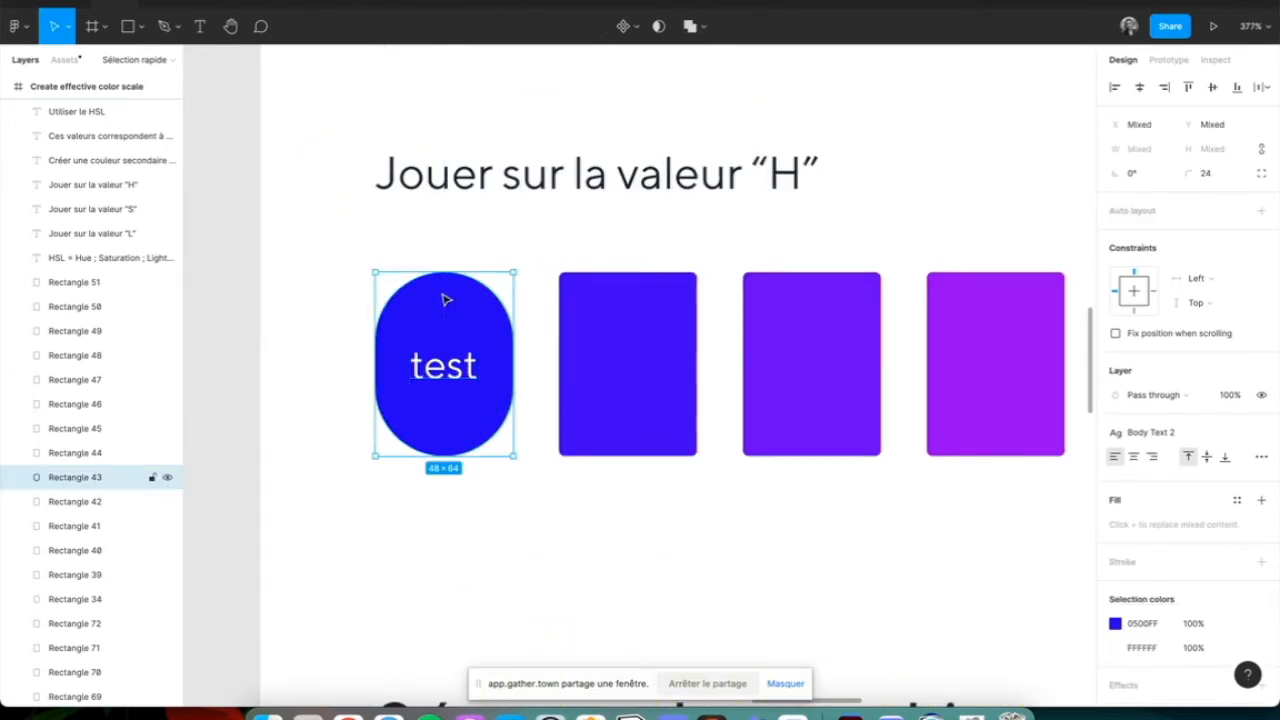
pyautogui.click(400, 0)
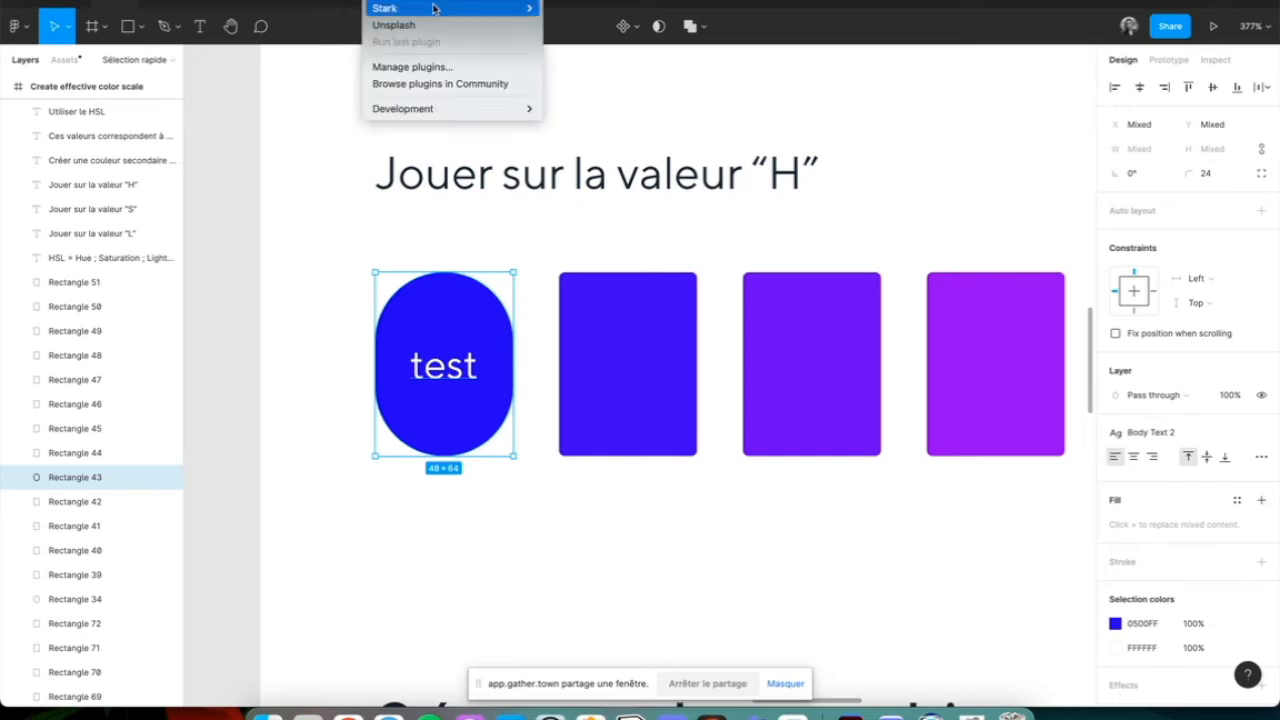
pyautogui.moveTo(433, 8)
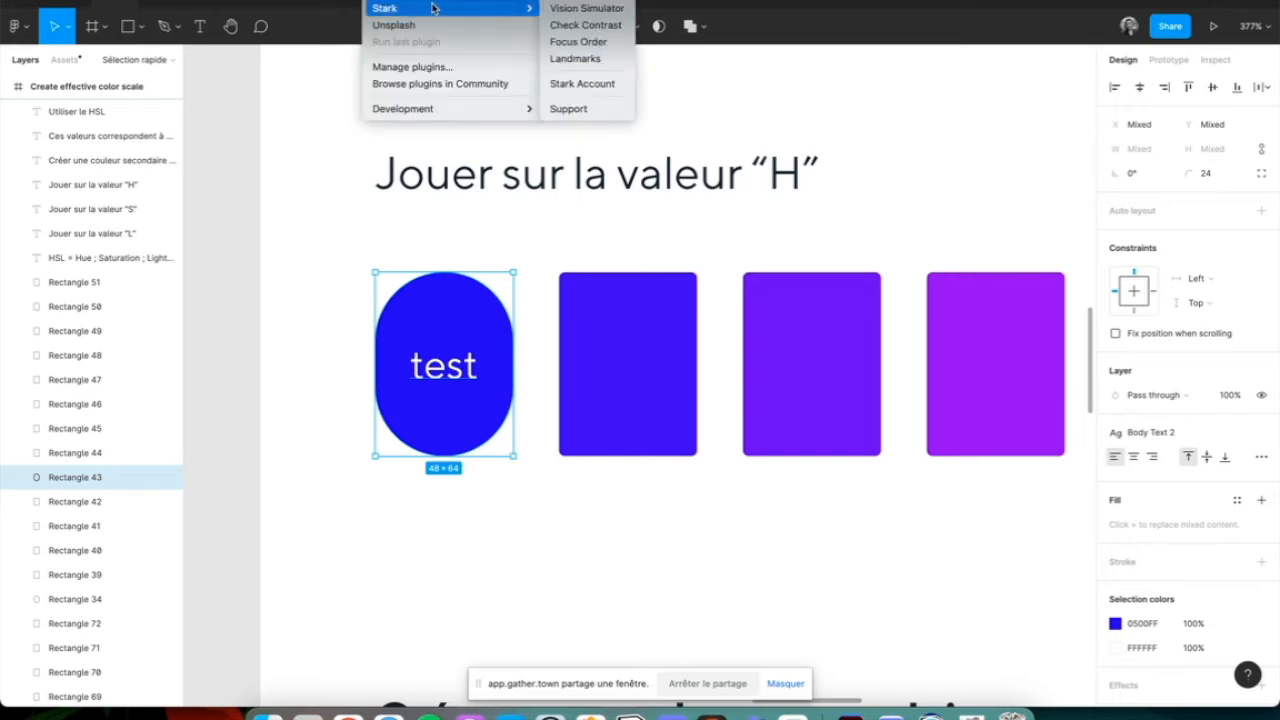
pyautogui.click(590, 29)
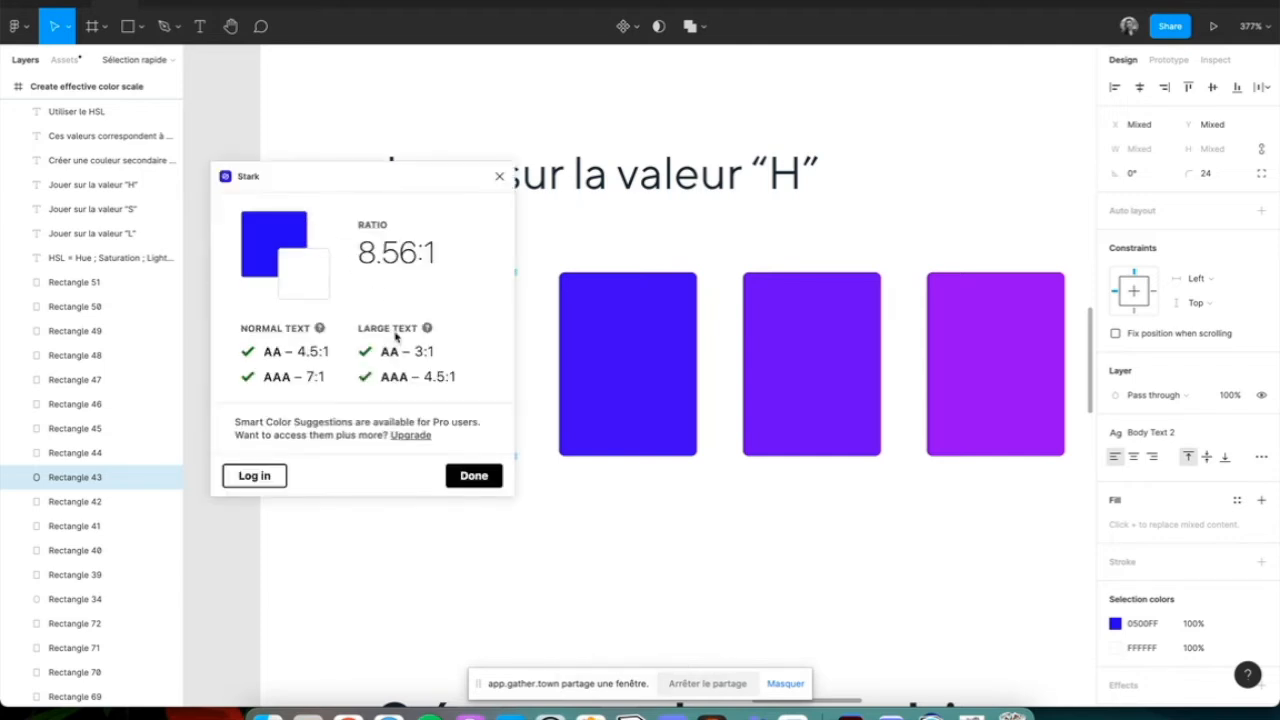
pyautogui.moveTo(379, 179); pyautogui.dragTo(767, 97)
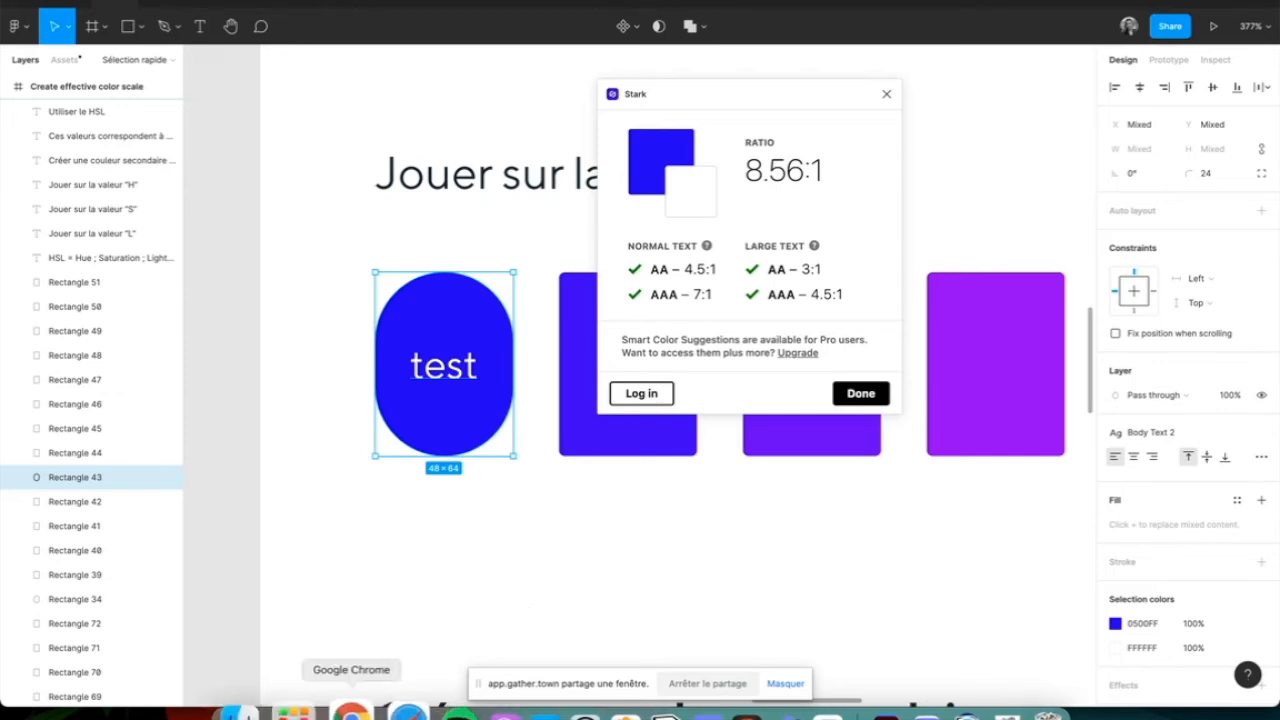
# Step: Check the Gather meeting in Google Chrome, return to Figma, close the Stark results and deselect the "test" text and oval
pyautogui.click(351, 712)
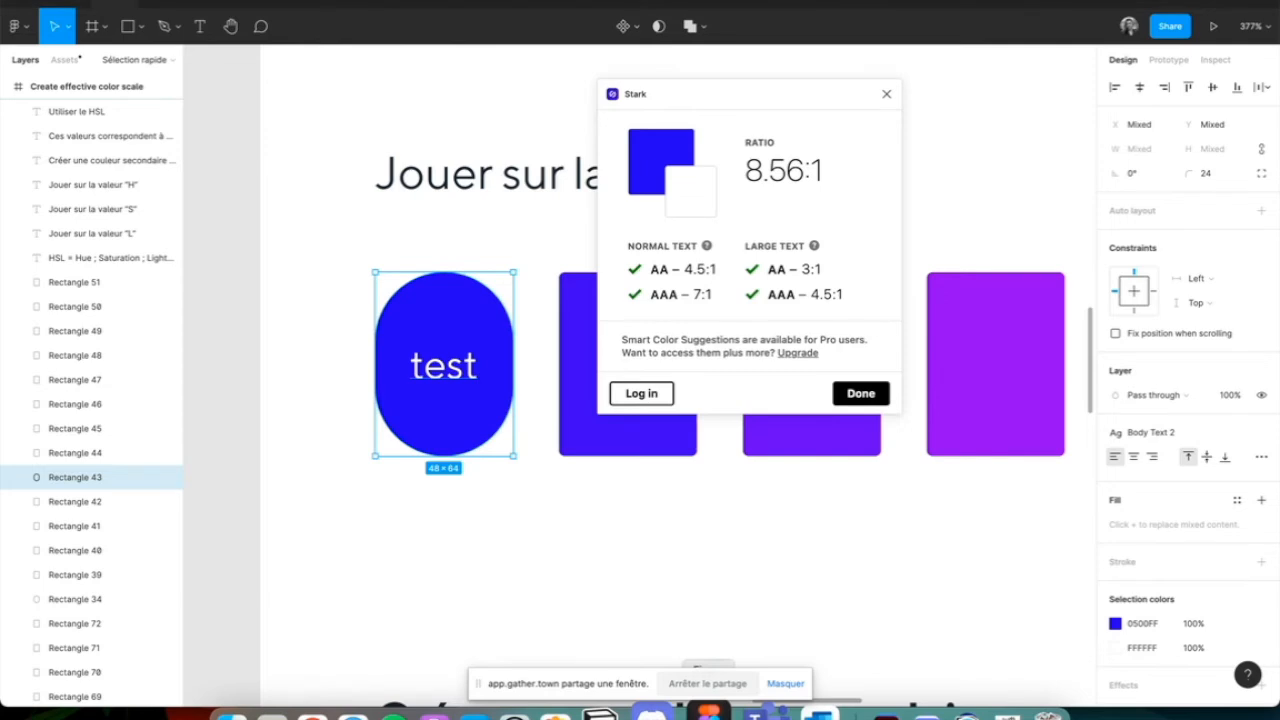
pyautogui.scroll(-5, 667, 549)
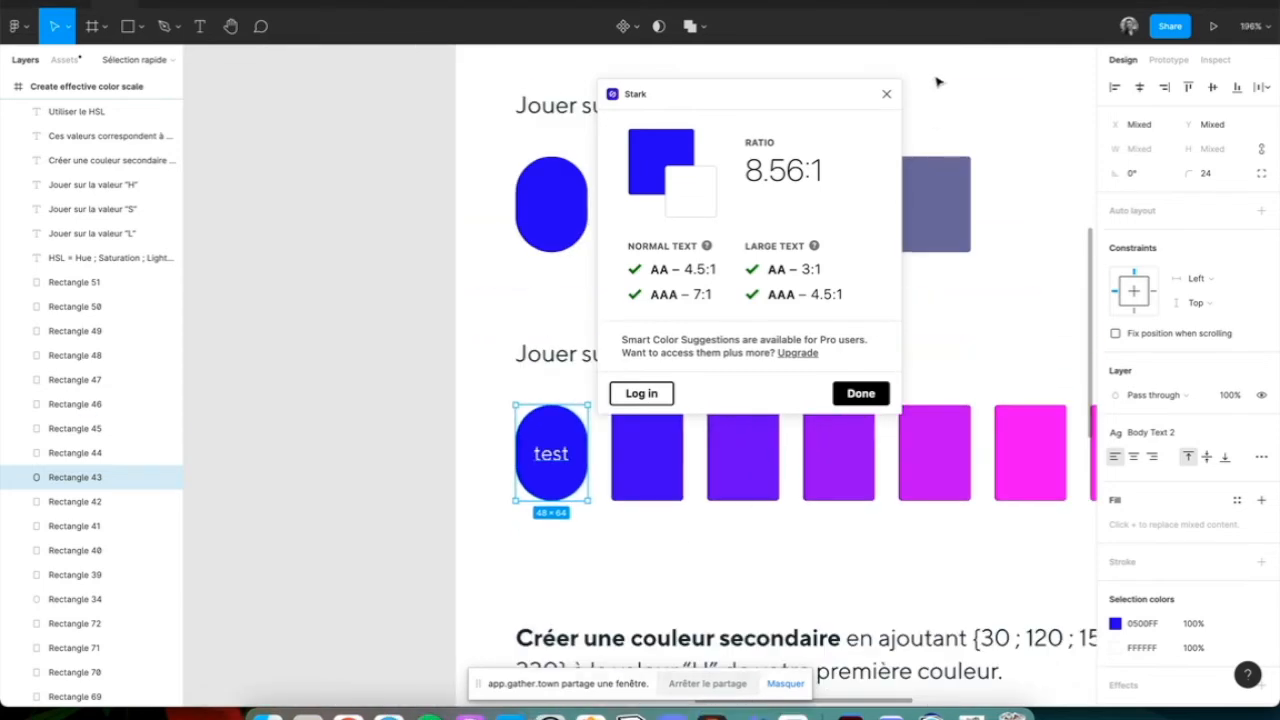
pyautogui.click(885, 93)
pyautogui.scroll(-5, 805, 289)
pyautogui.click(608, 417)
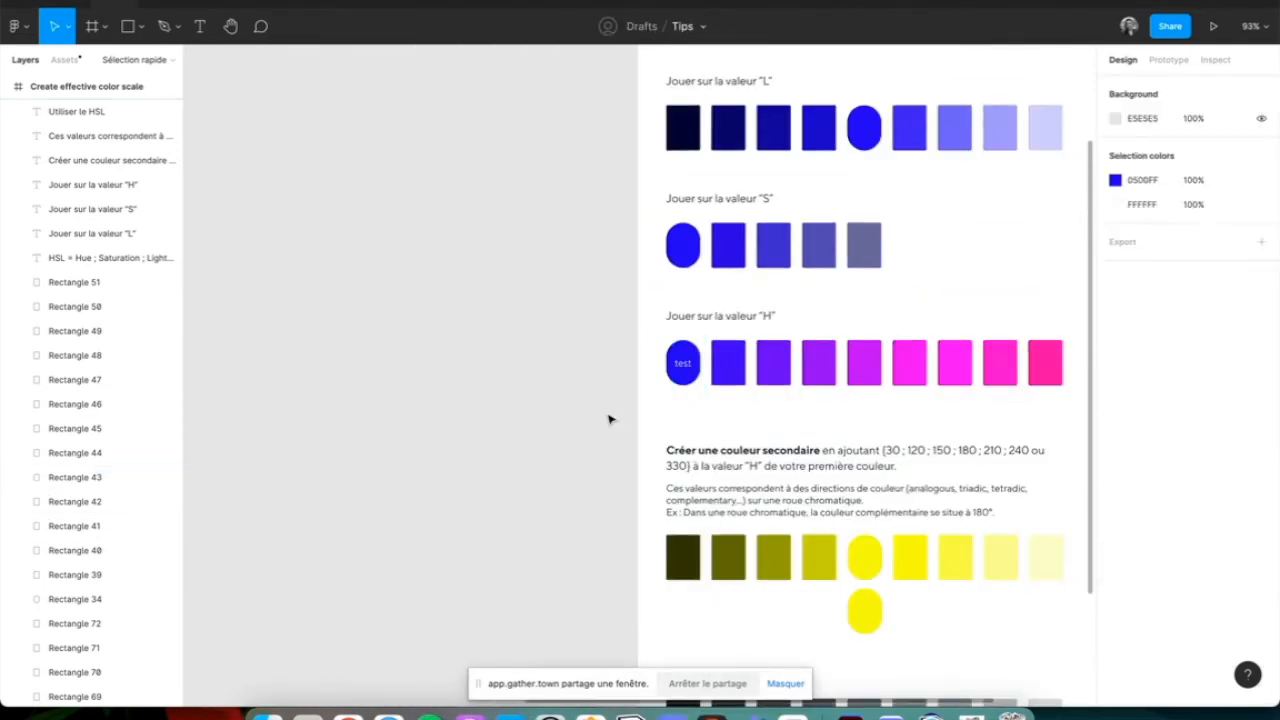
pyautogui.hscroll(5, 608, 417)
pyautogui.scroll(-2, 608, 417)
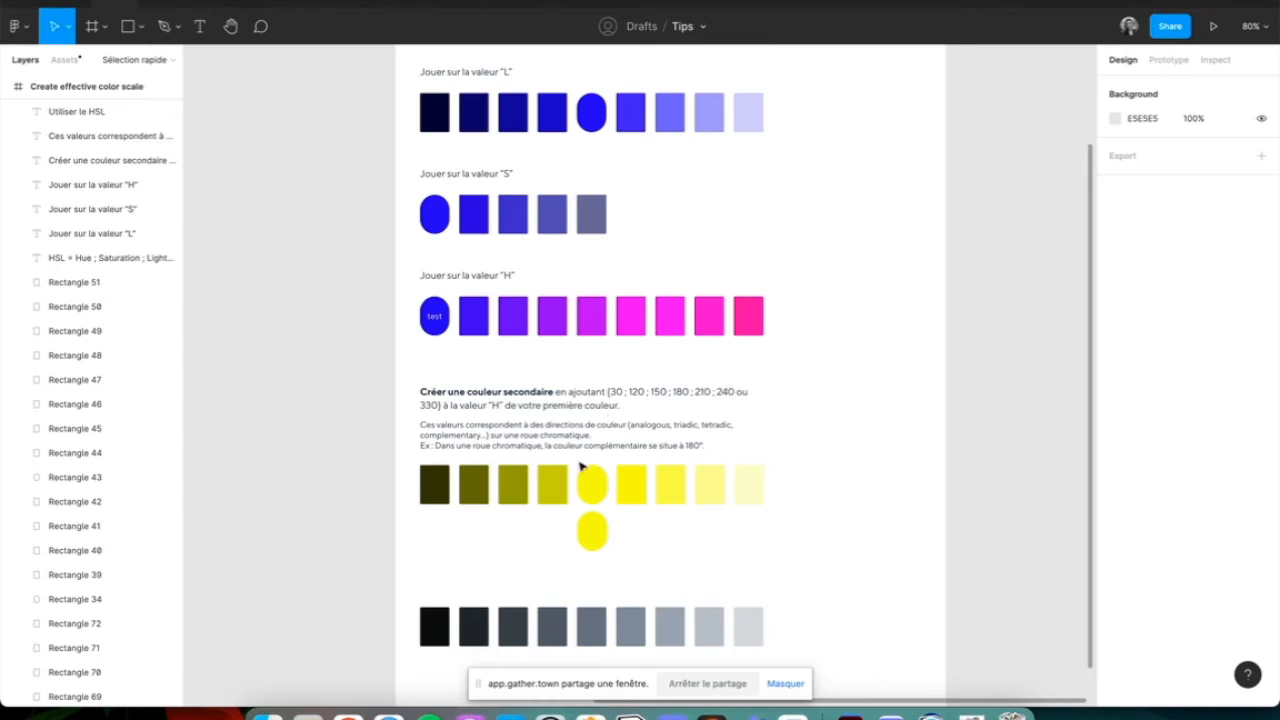
# Step: Check the Gather meeting in Google Chrome and return to the grey scale below the yellow swatches in Figma
pyautogui.click(348, 714)
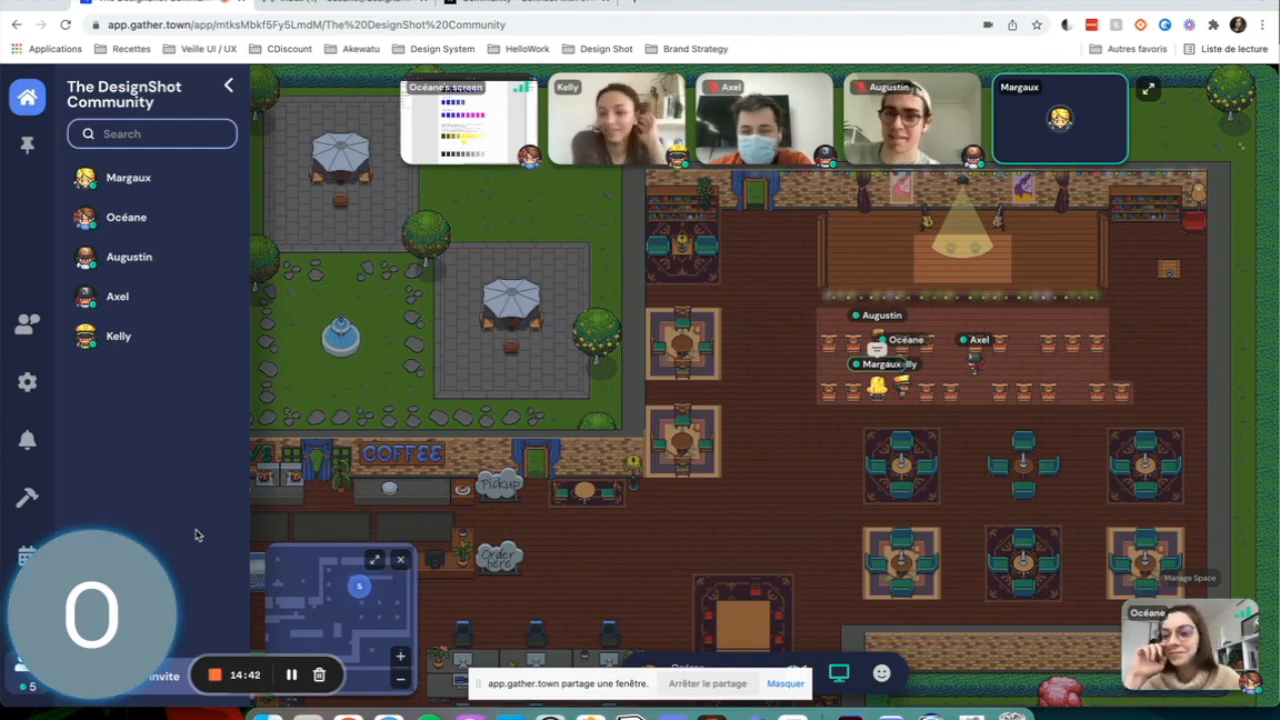
pyautogui.moveTo(95, 595)
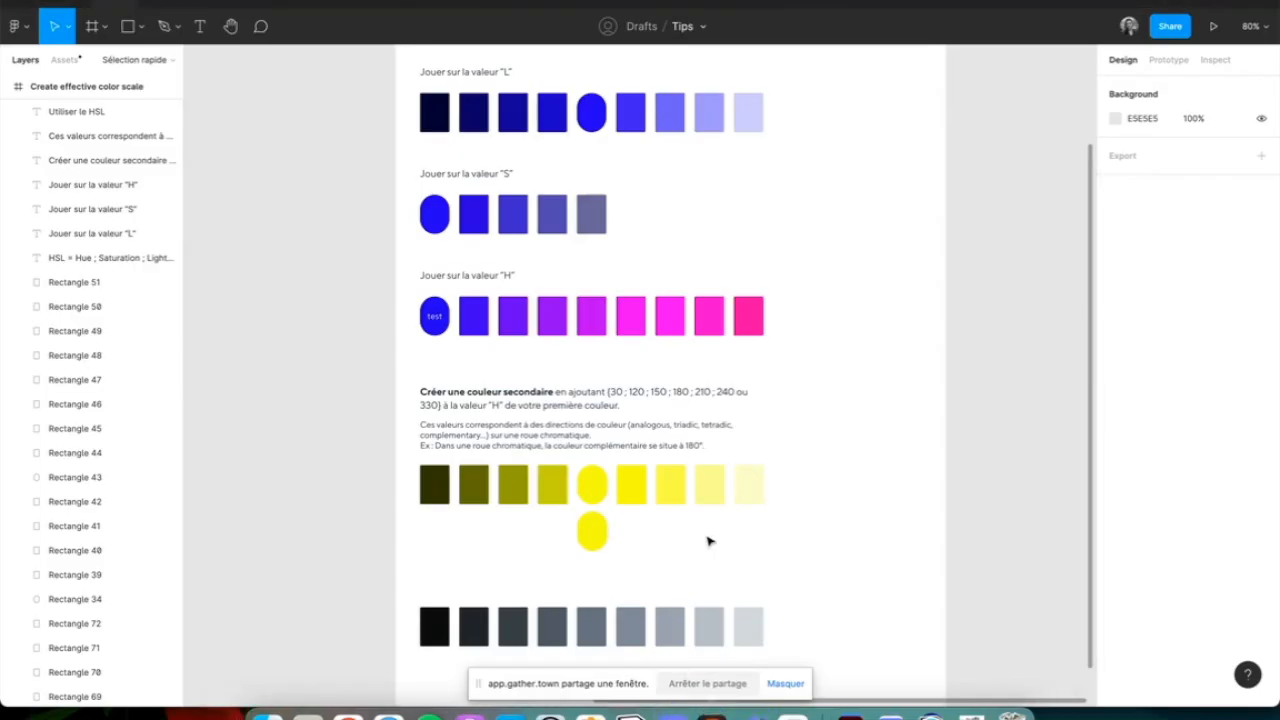
pyautogui.scroll(-3, 709, 537)
pyautogui.scroll(-1, 707, 541)
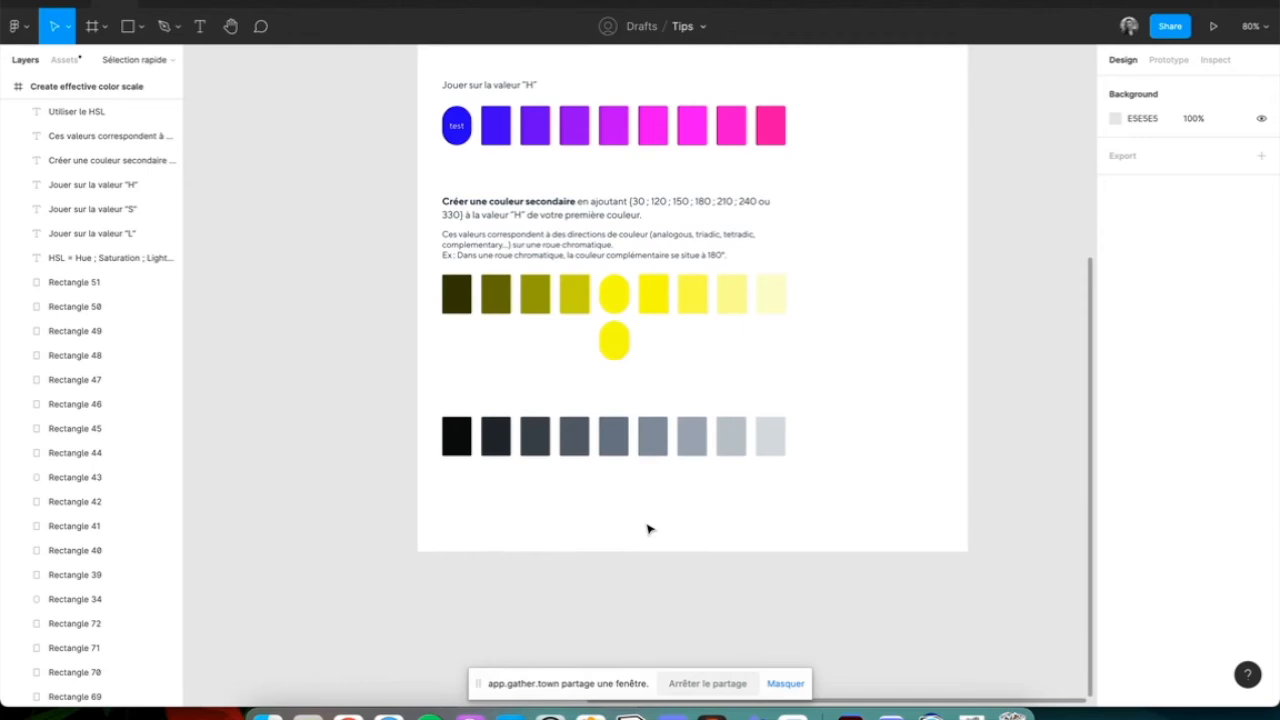
pyautogui.scroll(3, 623, 465)
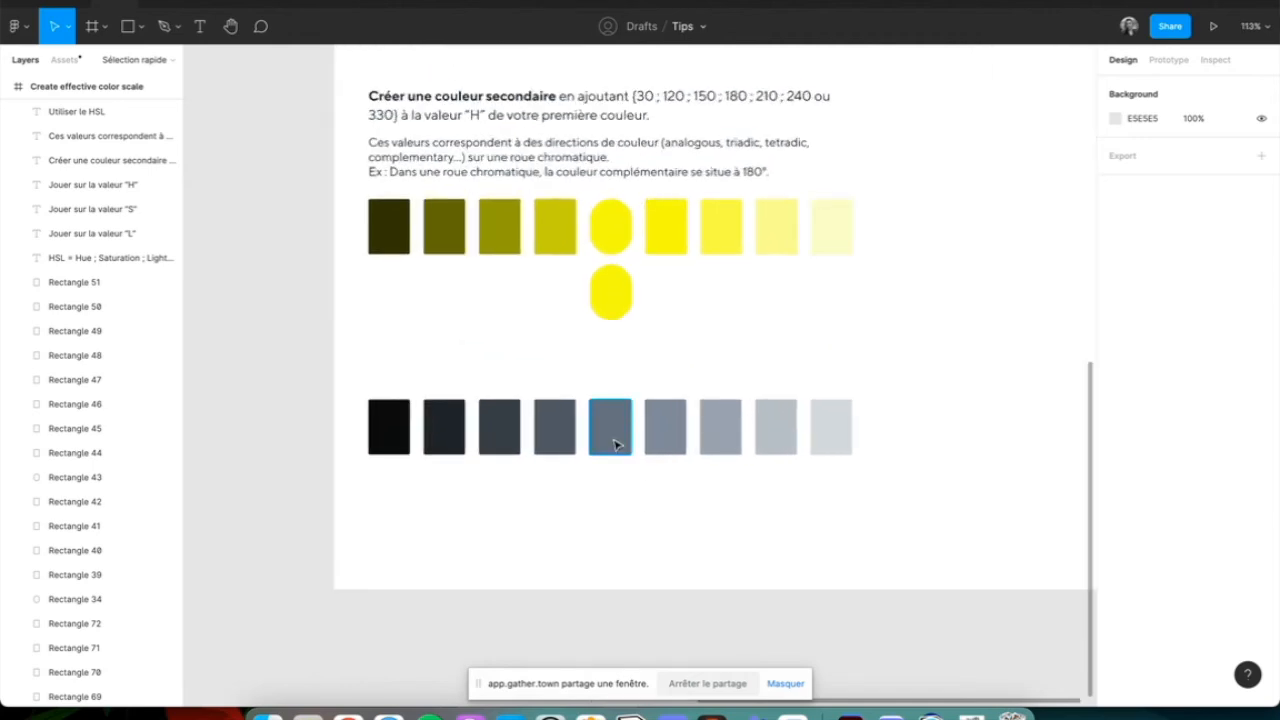
# Step: Inspect the HSL fill values of the middle swatch in the grey scale and deselect it
pyautogui.click(613, 440)
pyautogui.click(1116, 420)
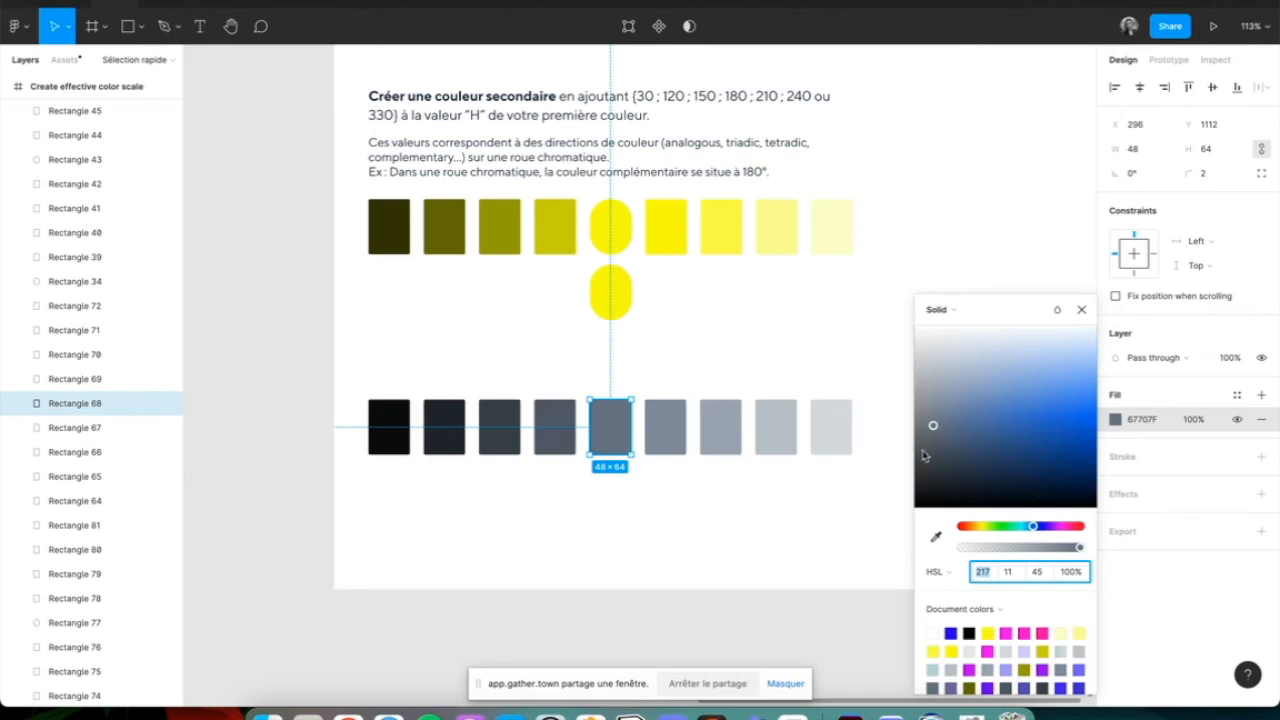
pyautogui.click(727, 490)
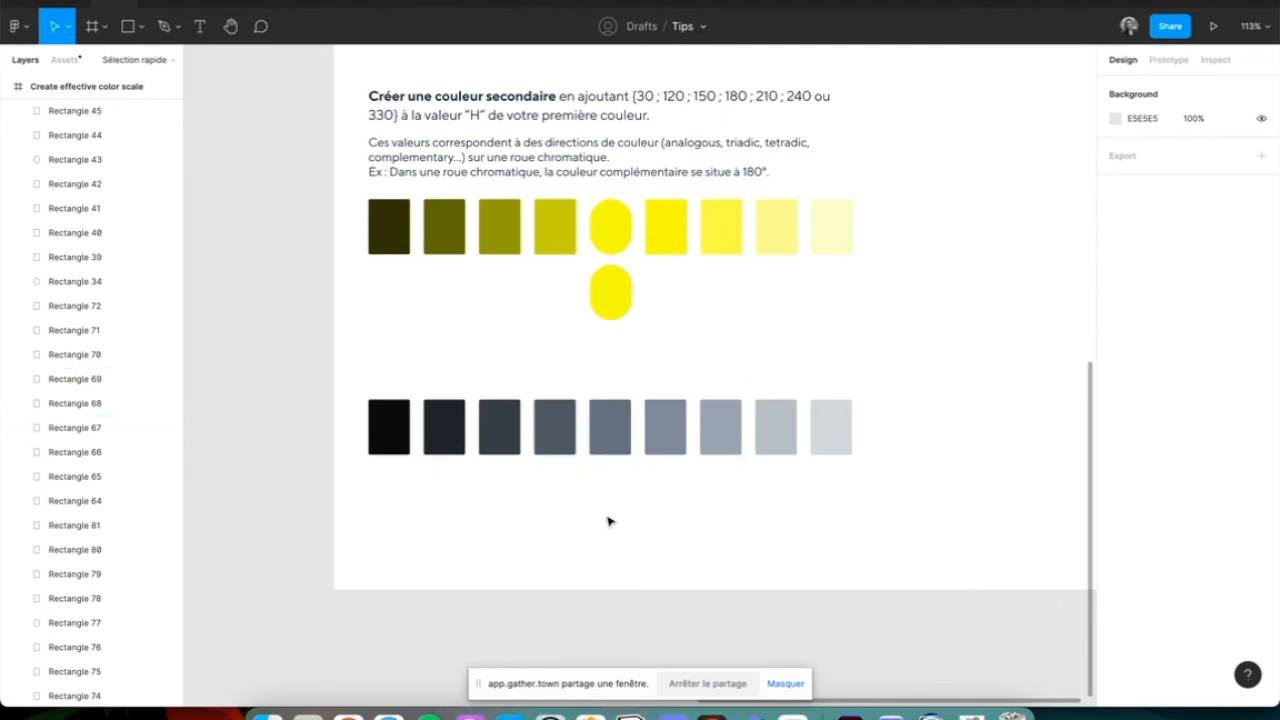
pyautogui.scroll(3, 503, 477)
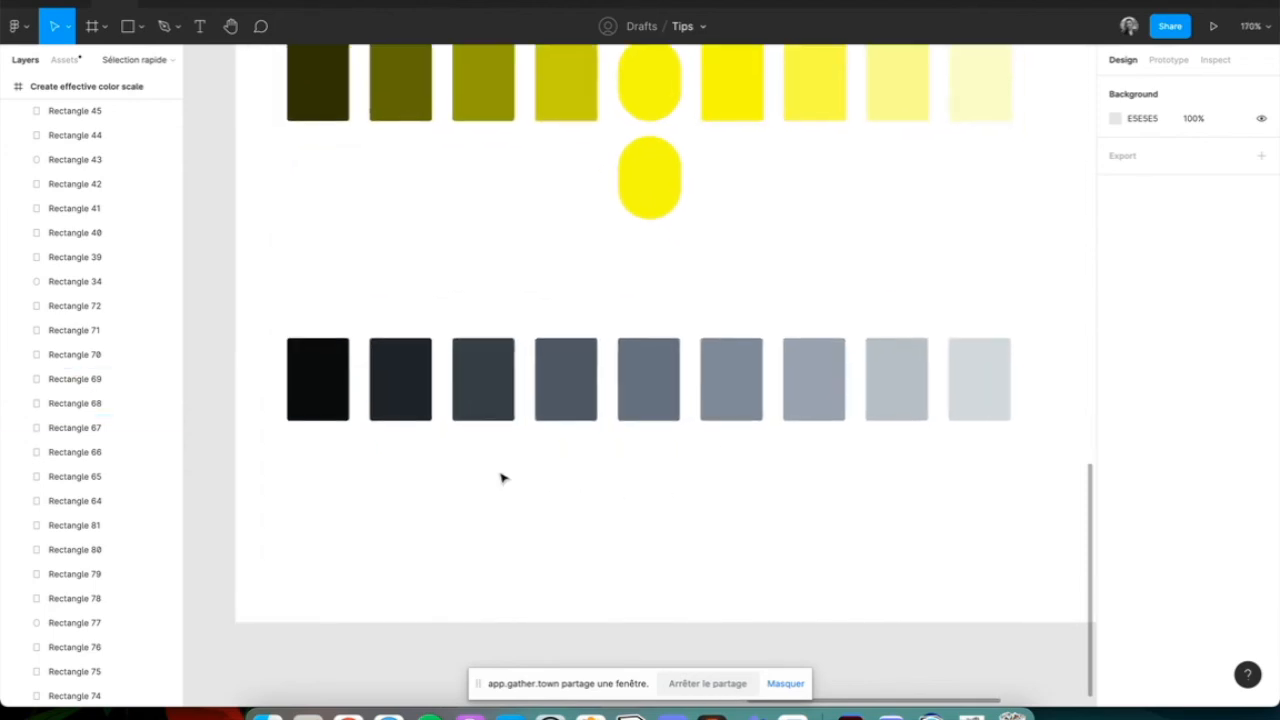
pyautogui.hscroll(1, 503, 478)
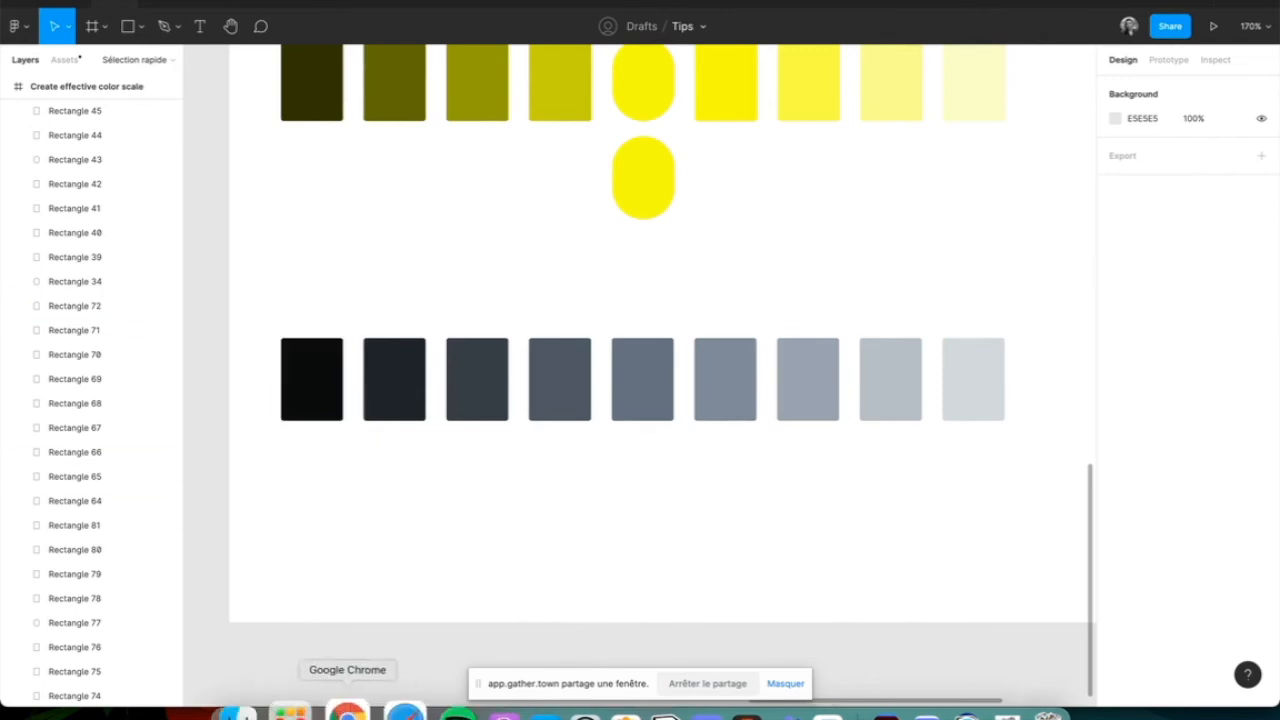
# Step: Switch to the Gather meeting in Google Chrome and bring up its screen-sharing control
pyautogui.click(348, 715)
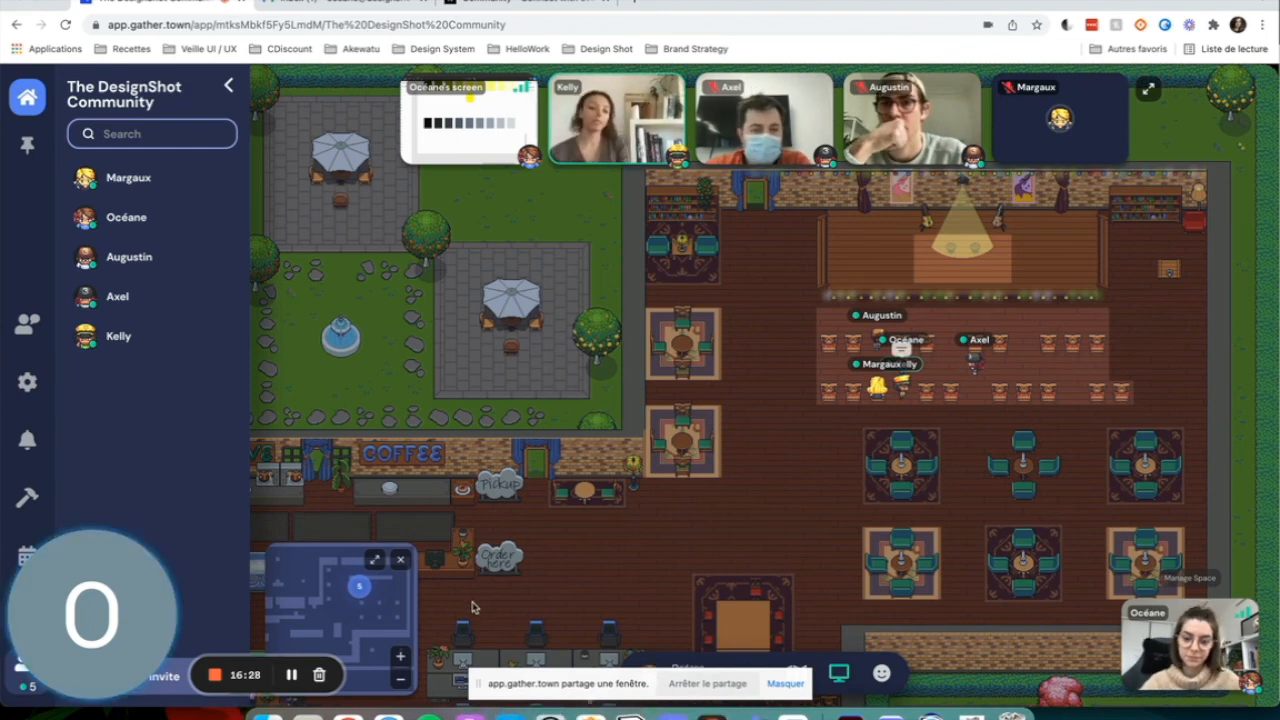
pyautogui.moveTo(845, 678)
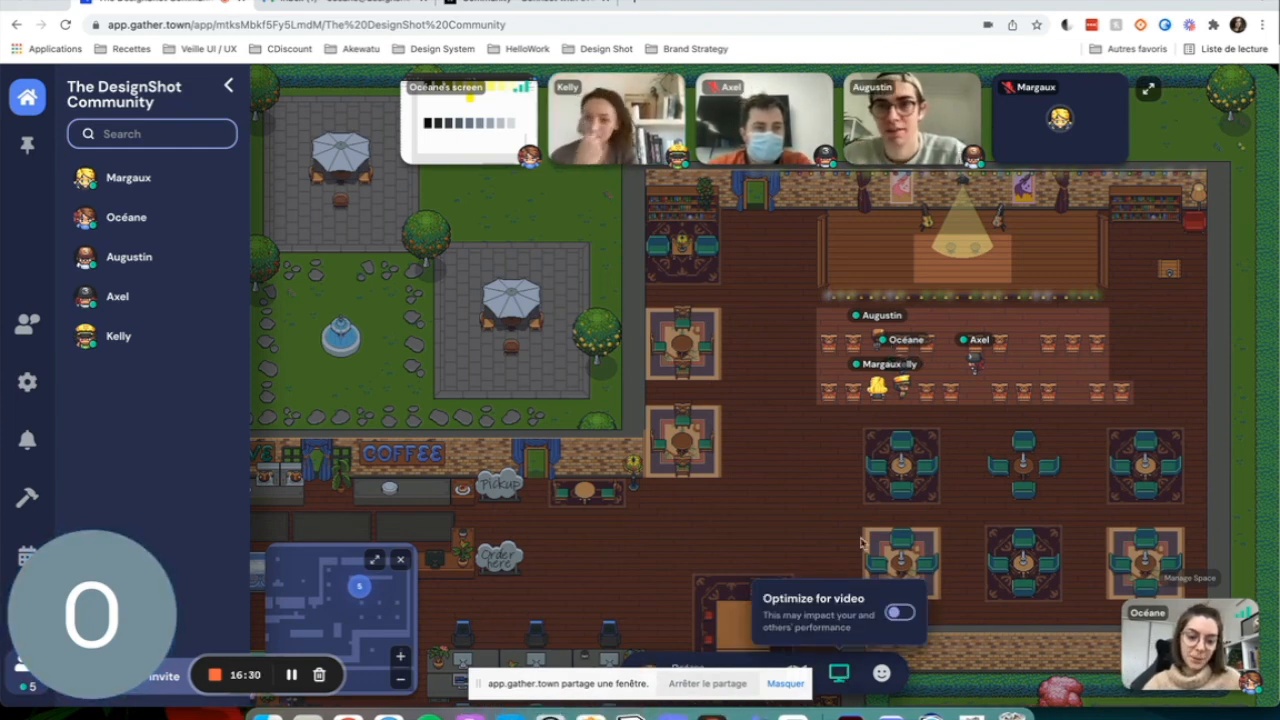